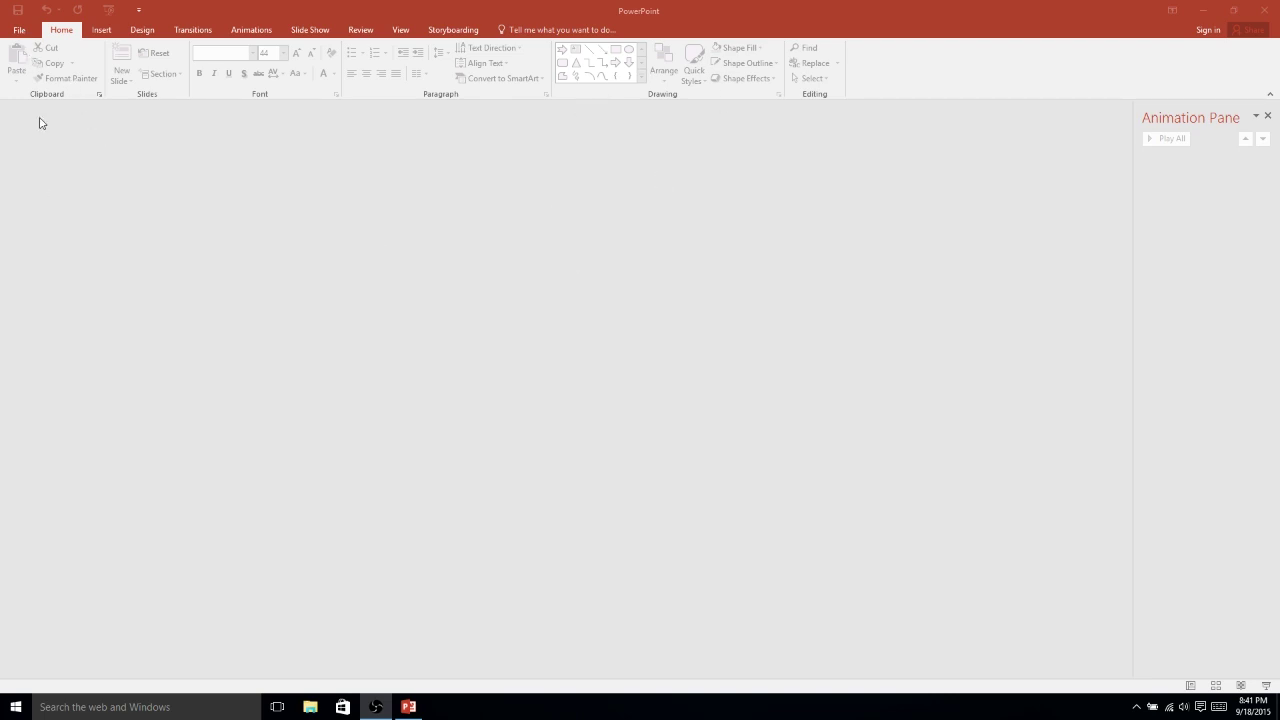
Step: Open the New page with the blank presentation and theme gallery (Ion, Berlin, Slice)
left_click(16, 31)
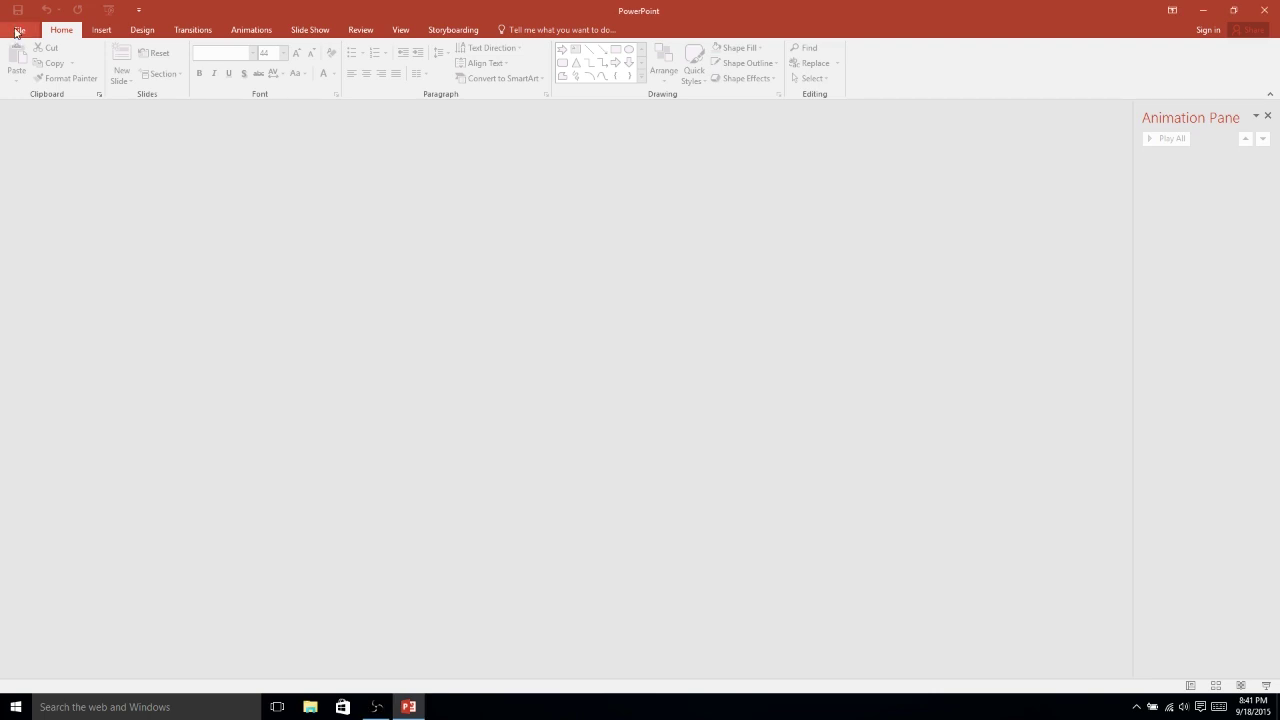
left_click(16, 31)
left_click(25, 88)
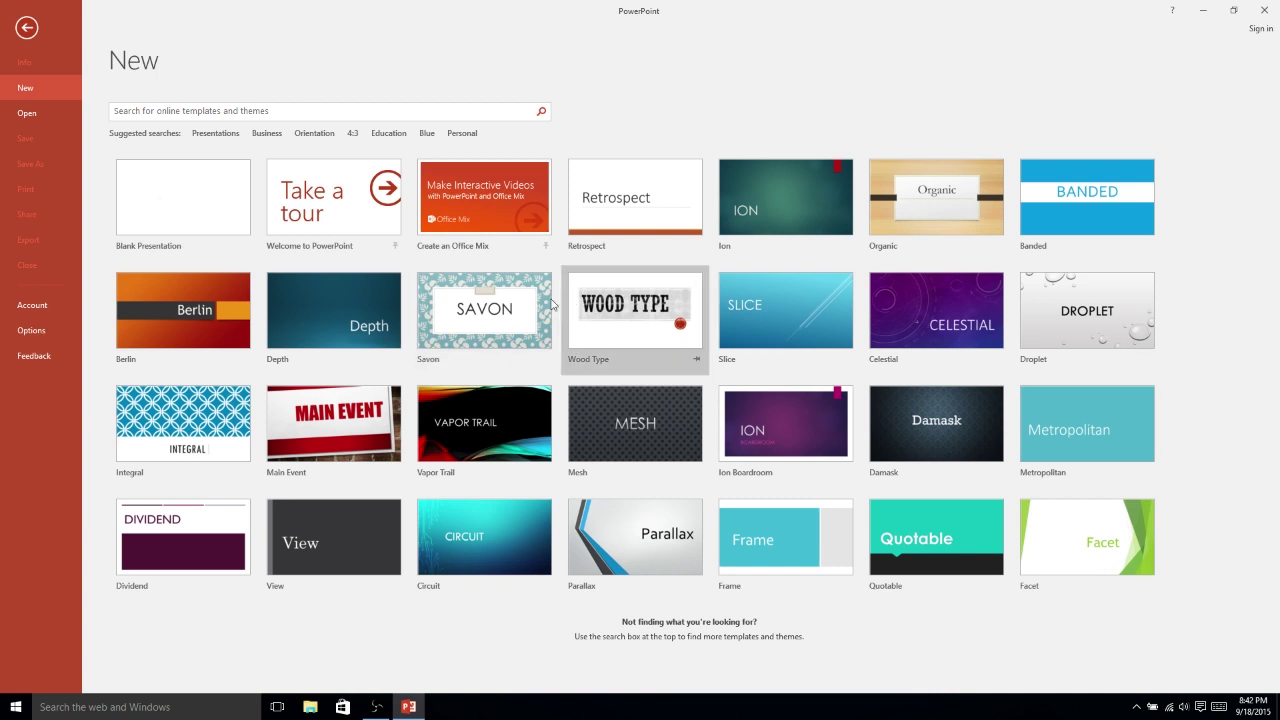
left_click(287, 113)
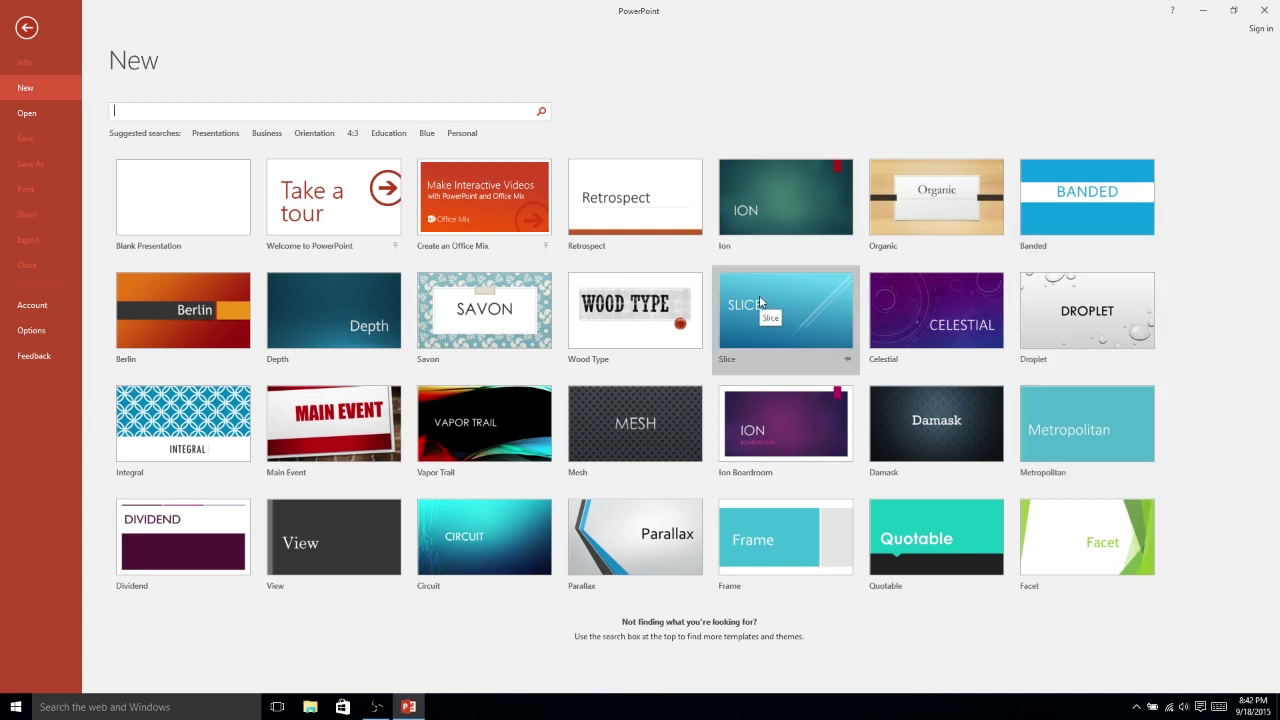
Step: Compare Berlin's teal, green and purple variants, then create the presentation in teal Berlin
left_click(226, 302)
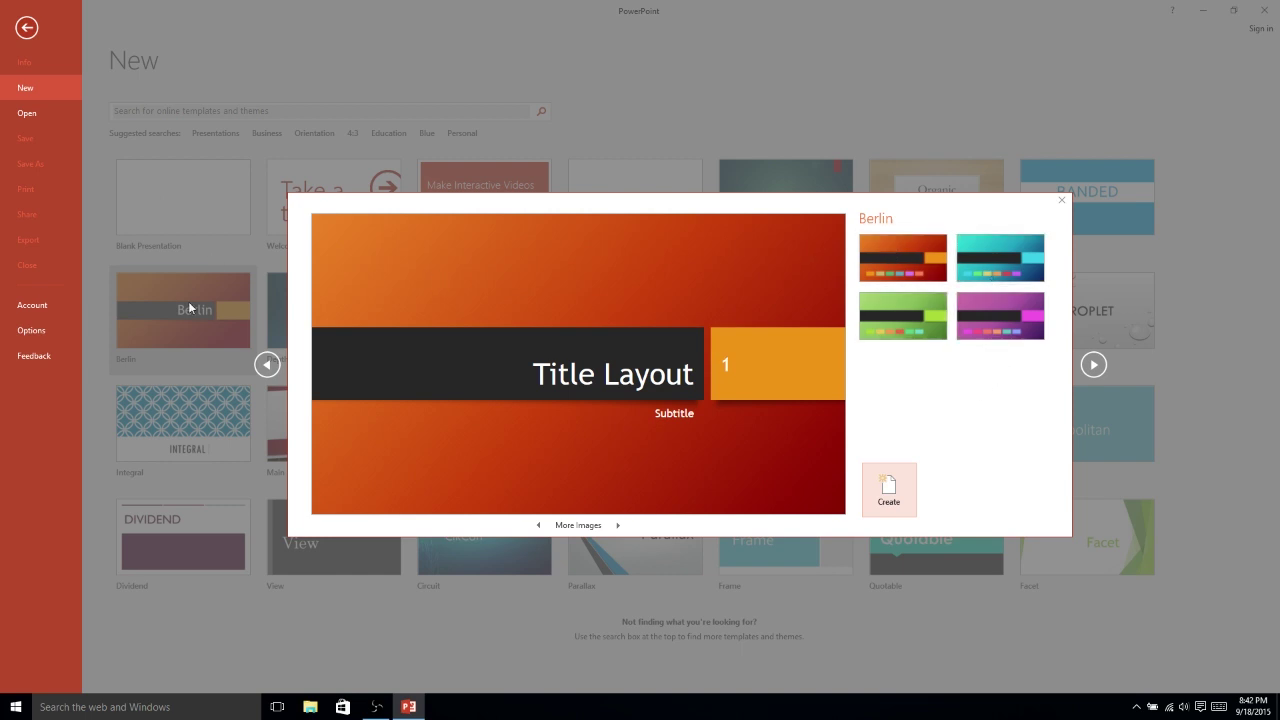
left_click(995, 258)
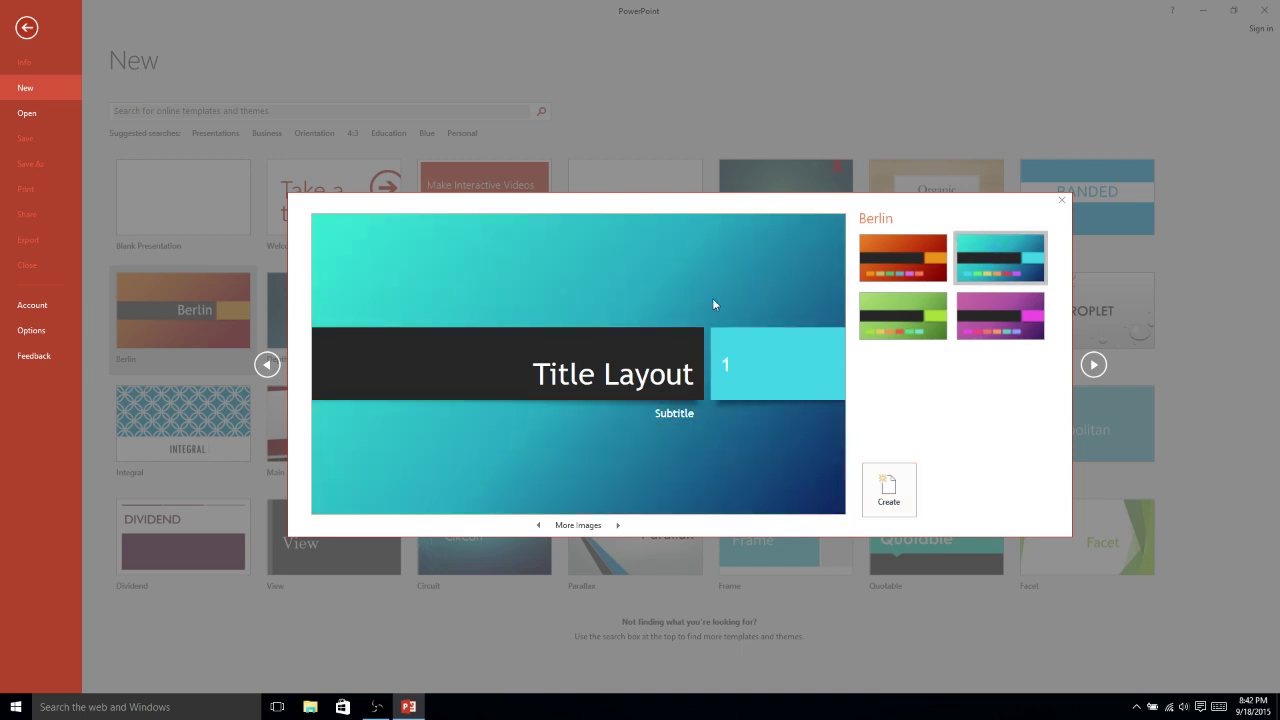
left_click(910, 332)
left_click(985, 302)
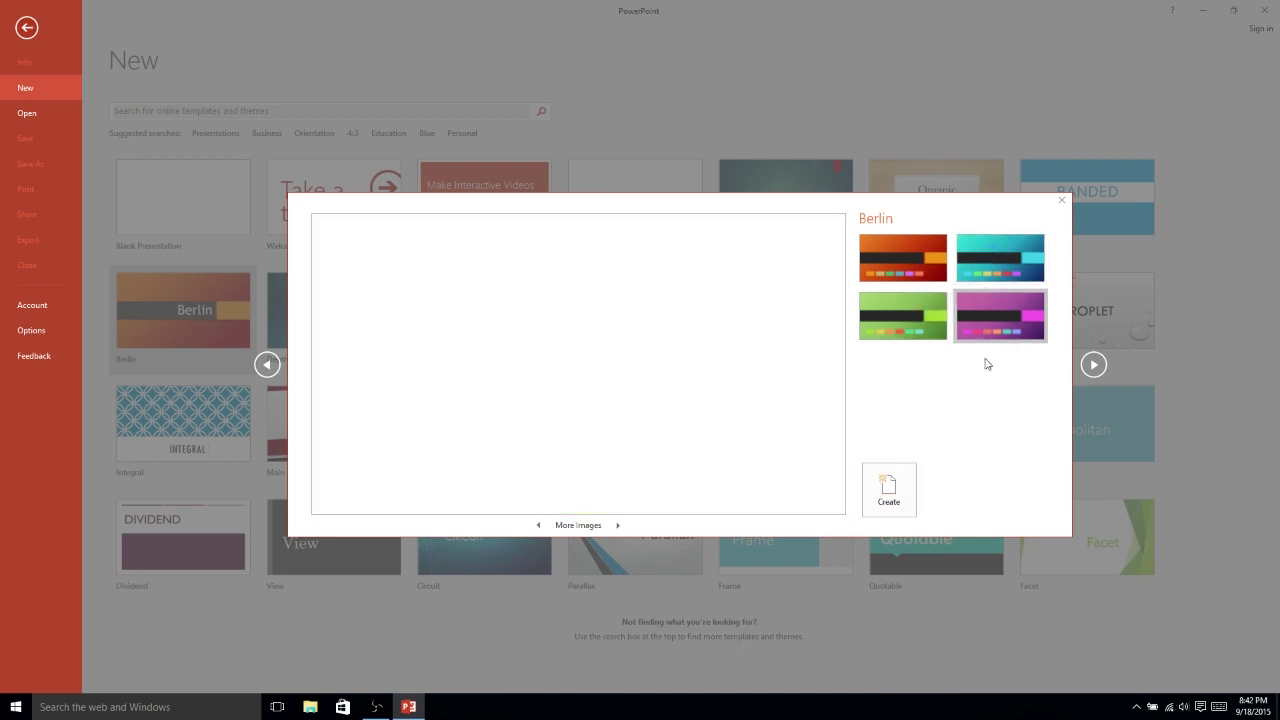
left_click(995, 258)
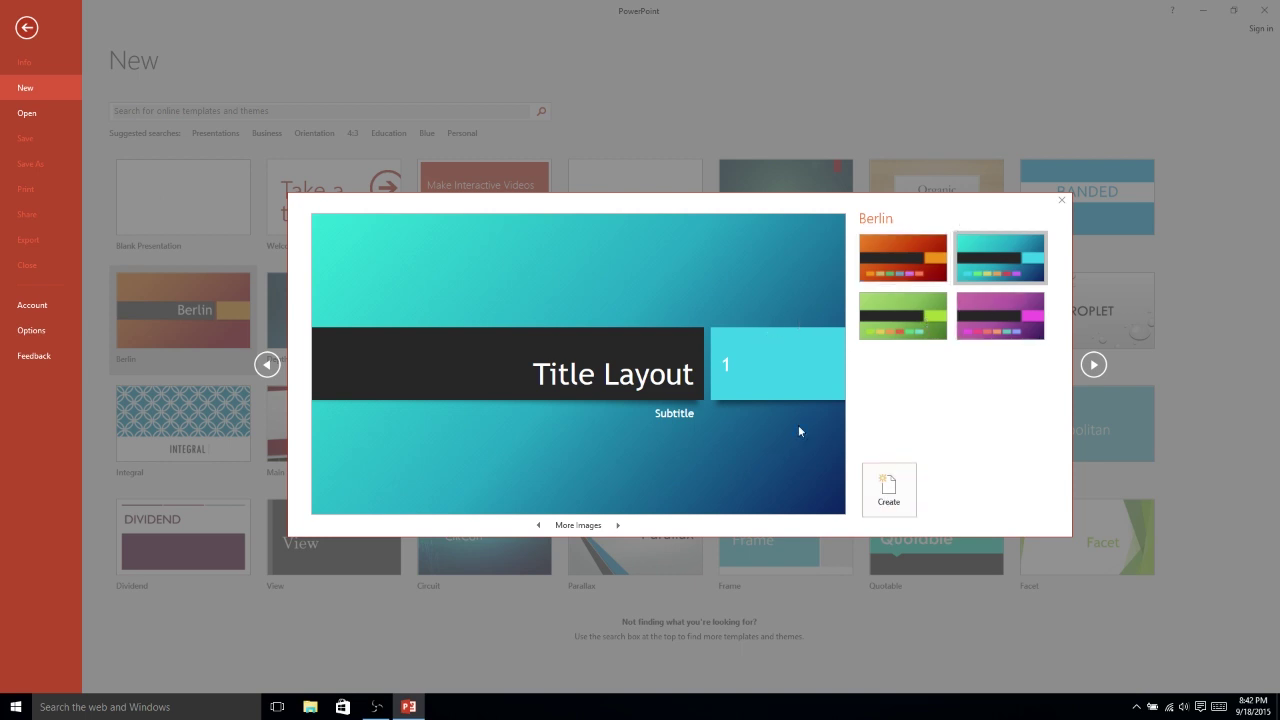
left_click(889, 488)
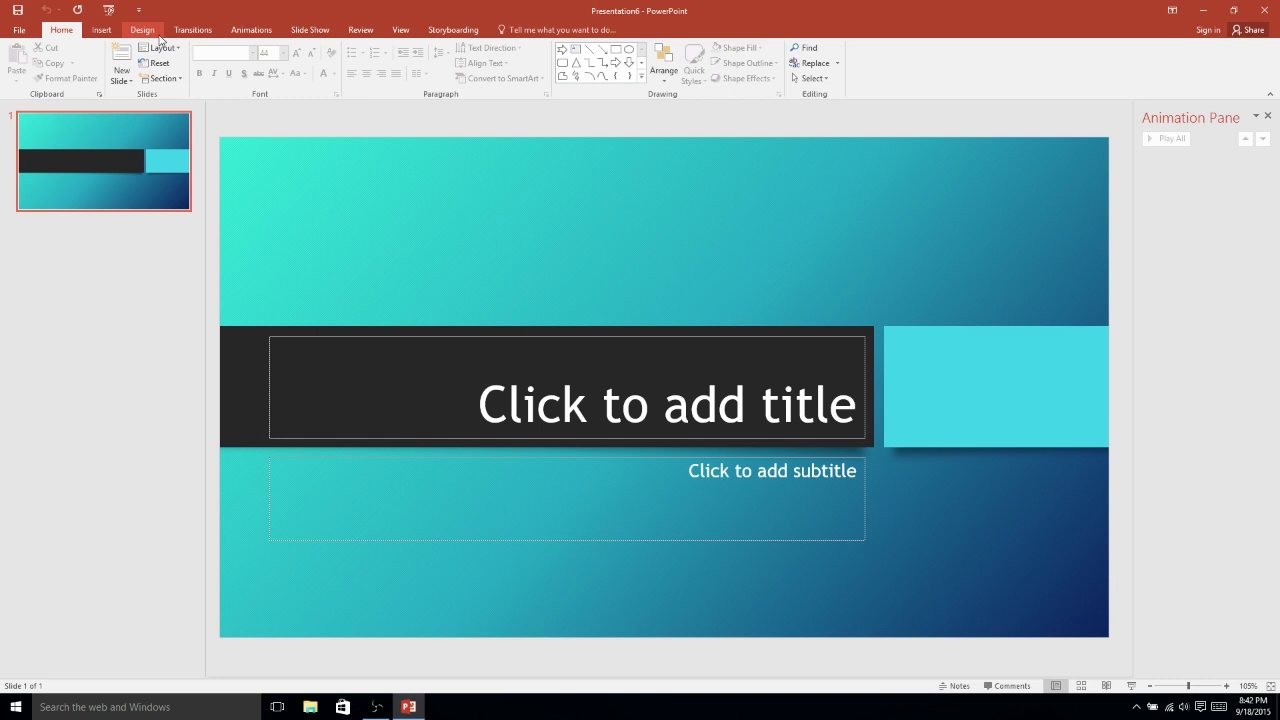
Step: Title the first slide 'PowerPoint 2016' and enter the author's tutorials name as the subtitle
left_click(524, 382)
type("Pwe")
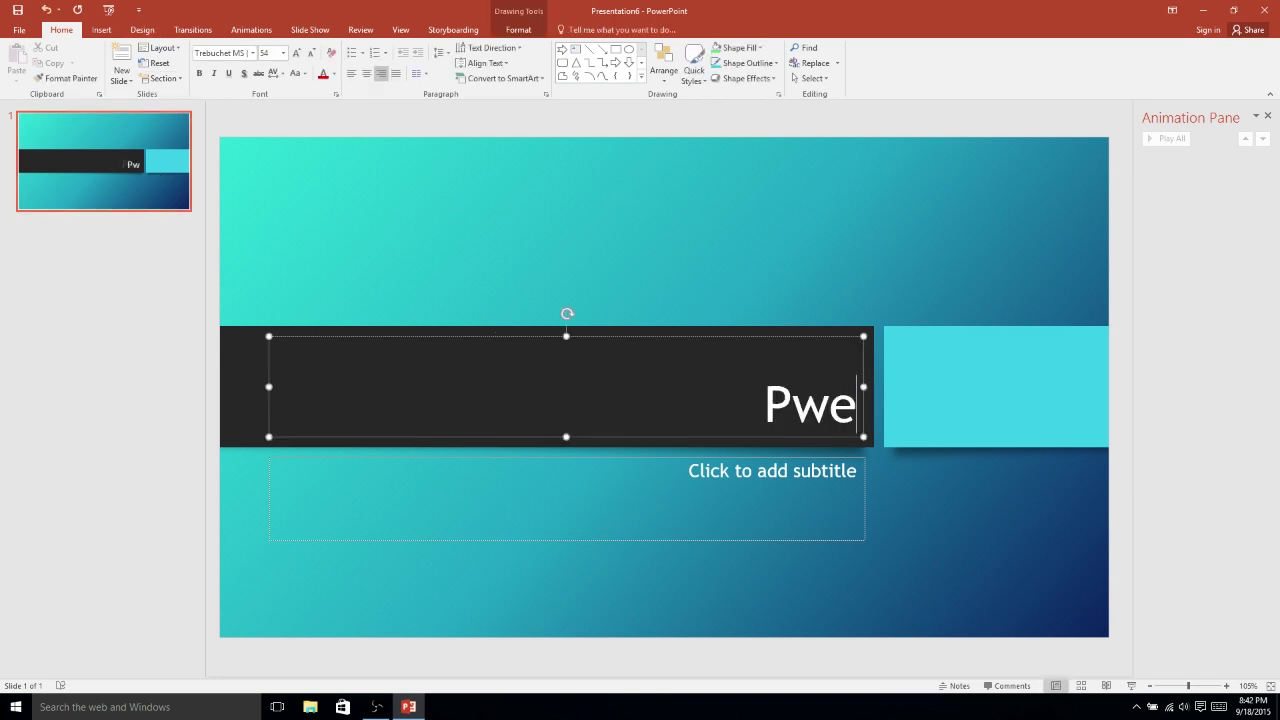
key("BackSpace")
key("BackSpace")
type("owerpoi")
key("BackSpace")
key("BackSpace")
key("BackSpace")
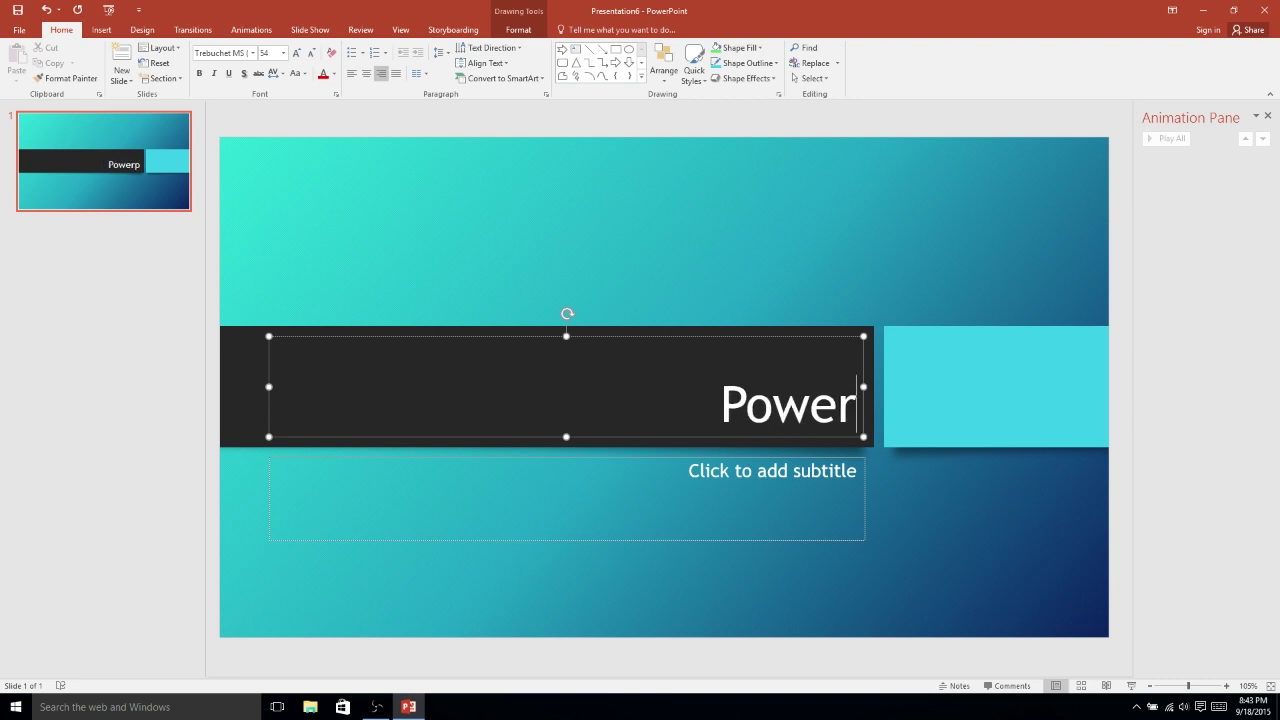
type("Point for")
key("BackSpace")
key("BackSpace")
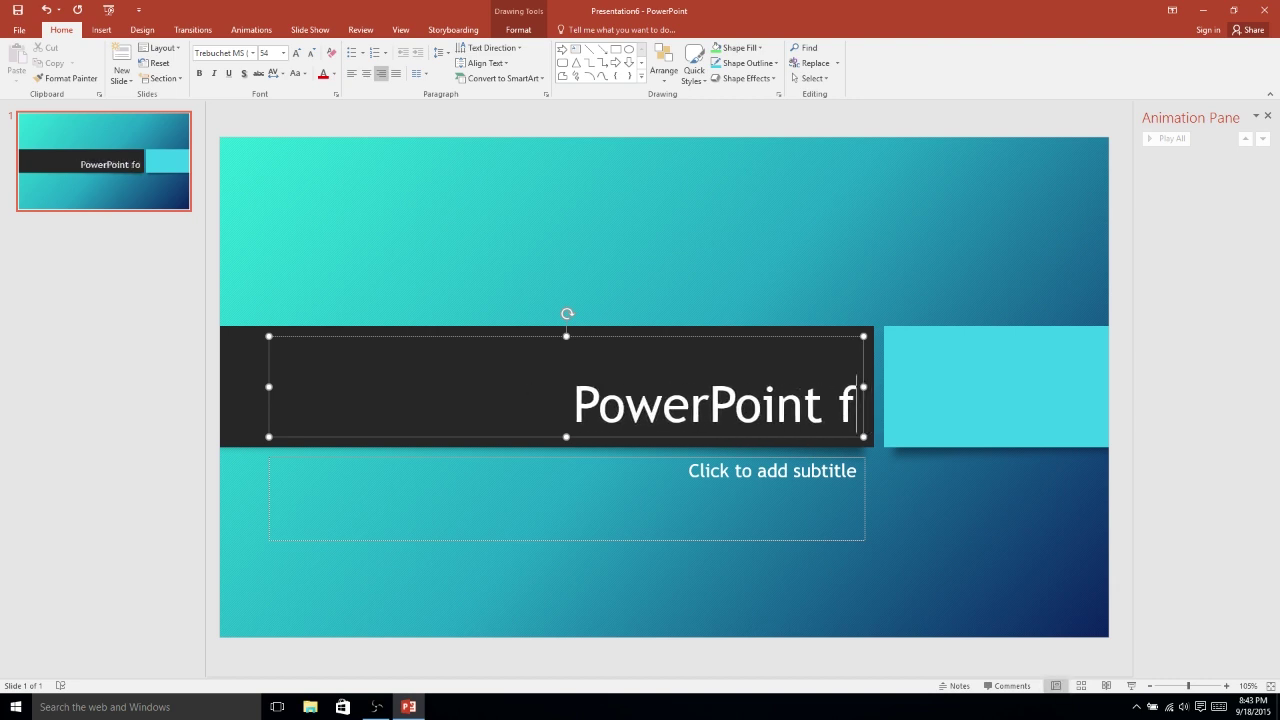
key("BackSpace")
type("2016 for P")
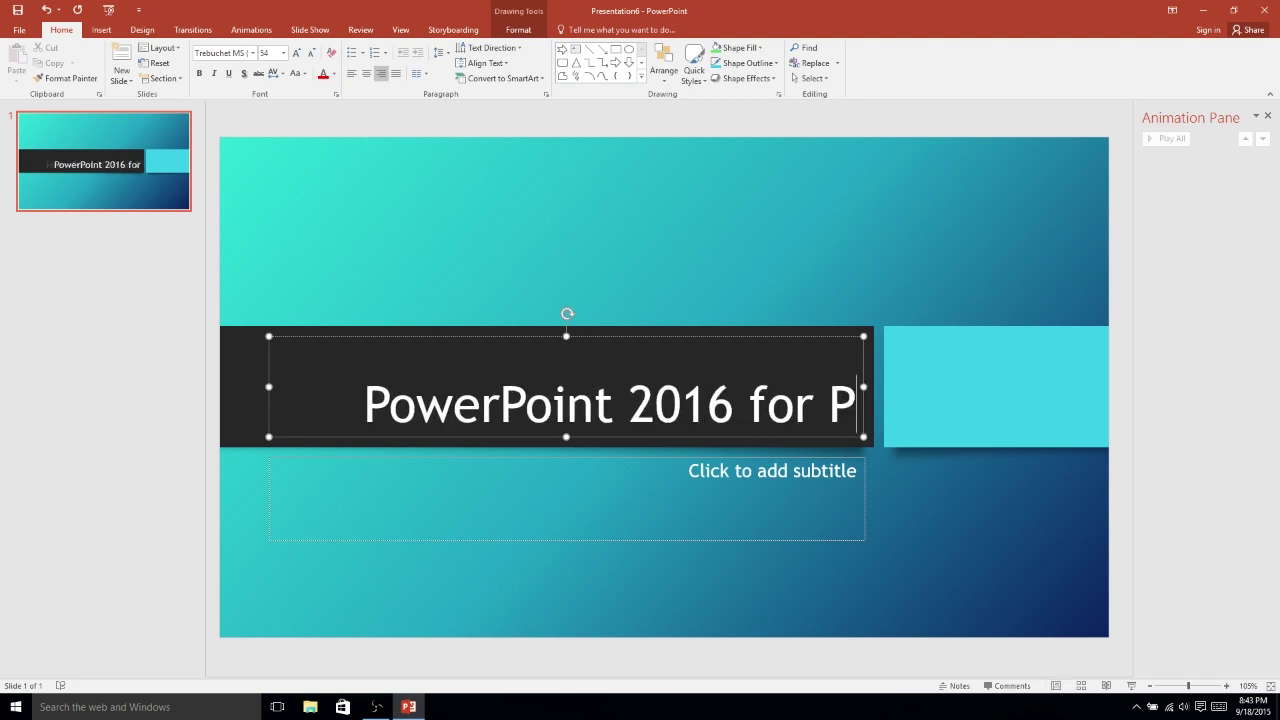
key("BackSpace")
type("Beginners")
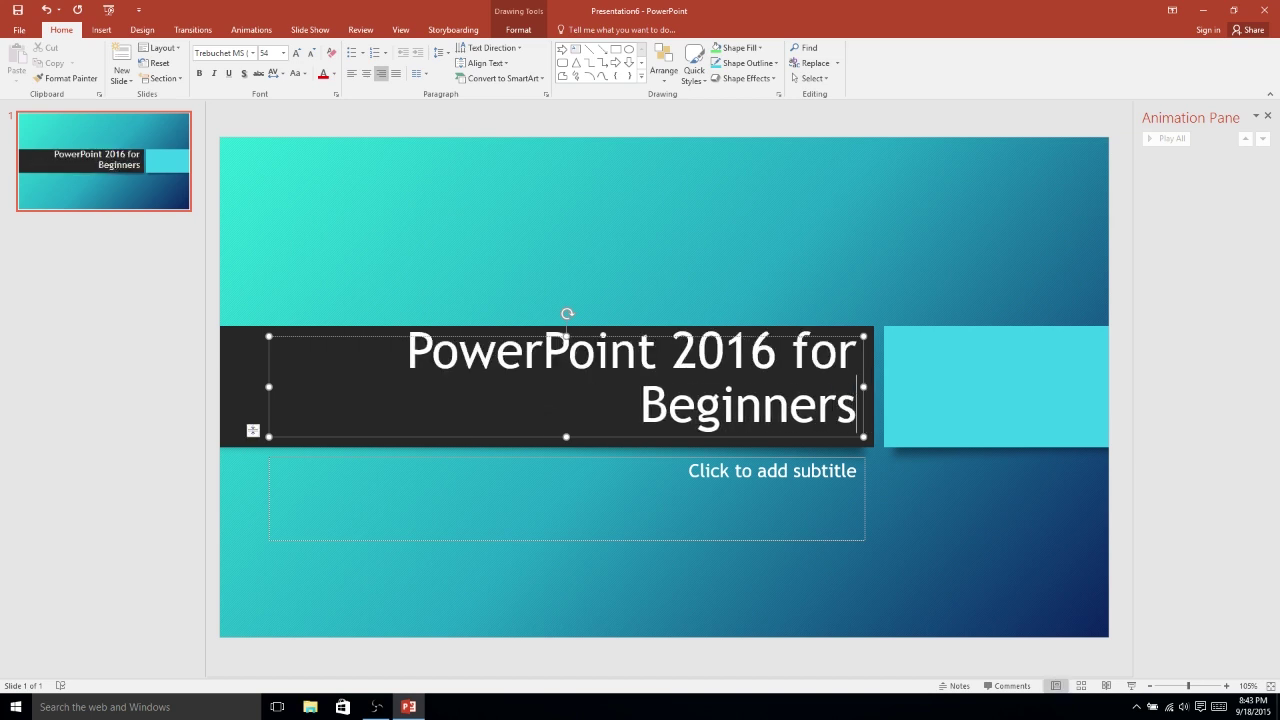
left_click_drag(642, 405, 856, 418)
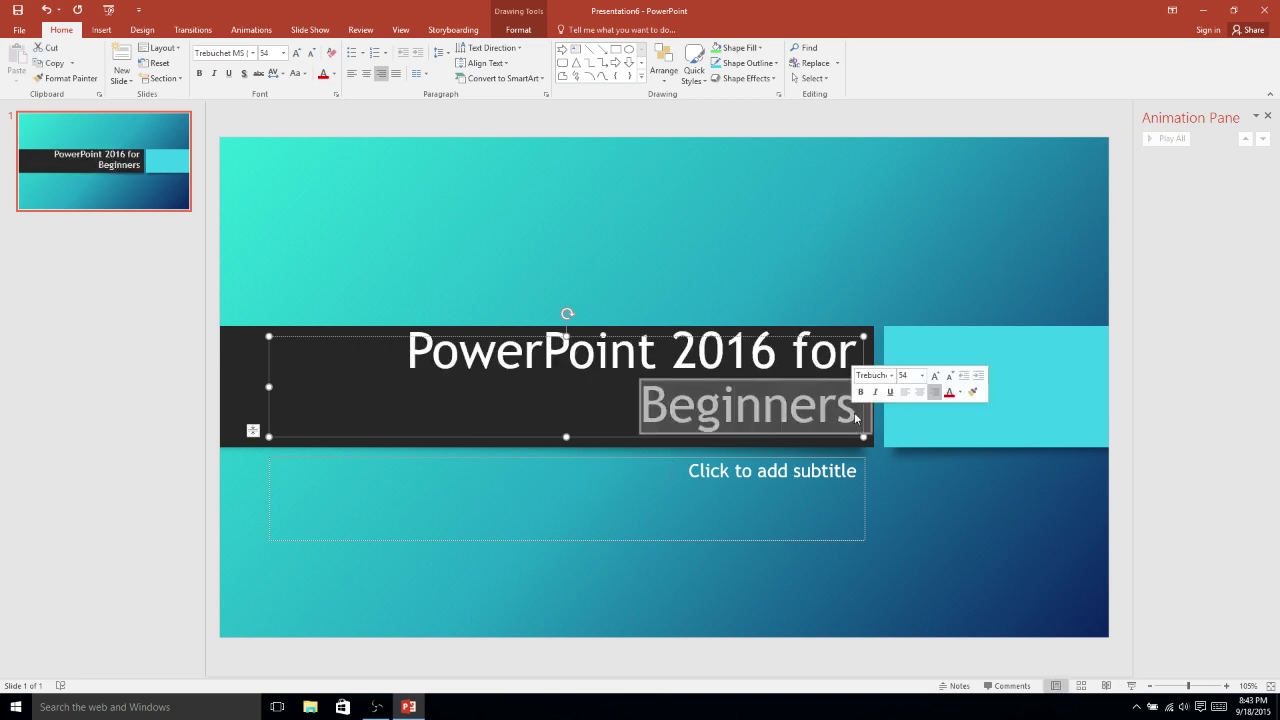
key("BackSpace")
key("BackSpace")
key("BackSpace")
key("BackSpace")
key("BackSpace")
key("BackSpace")
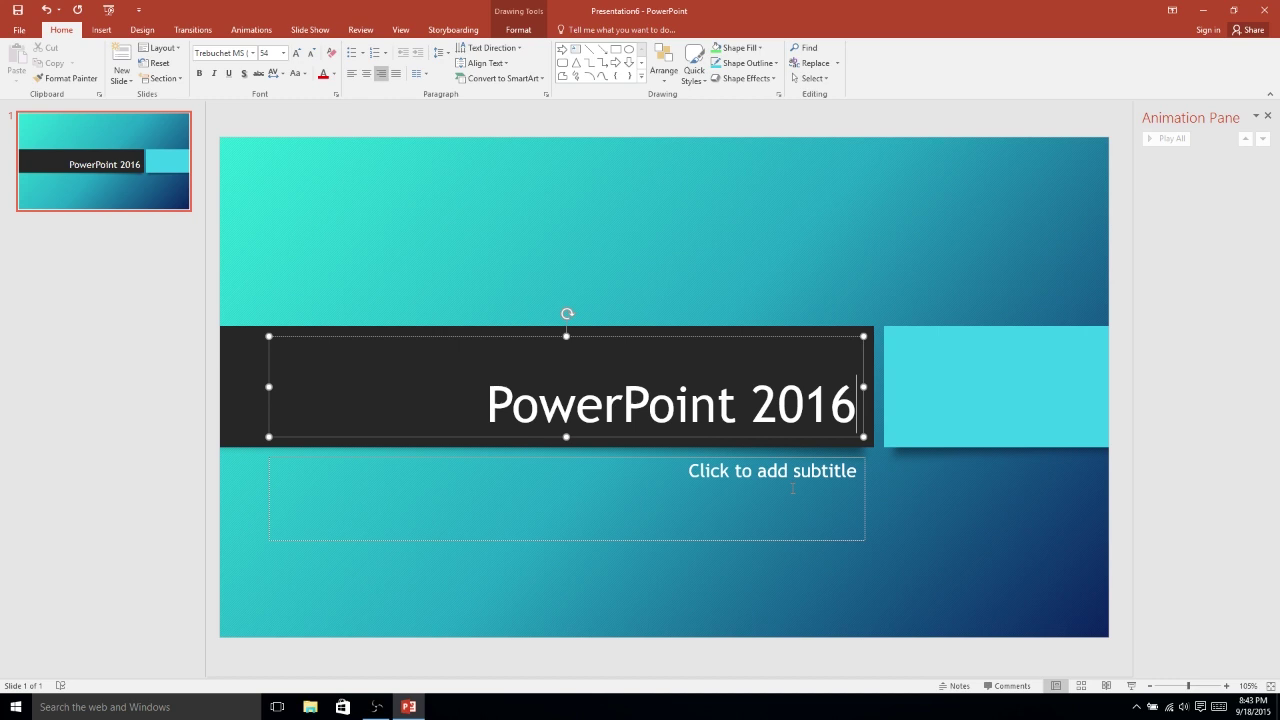
left_click(786, 500)
type("Ch")
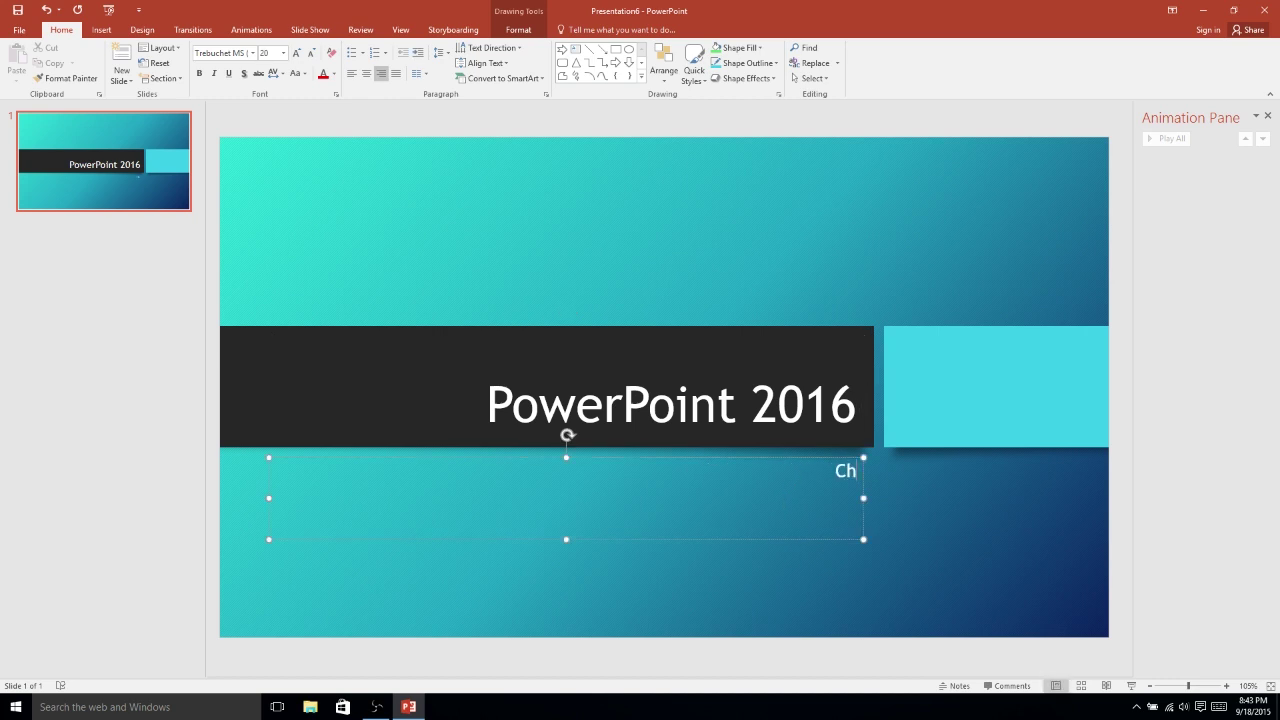
type("ris Tutorials")
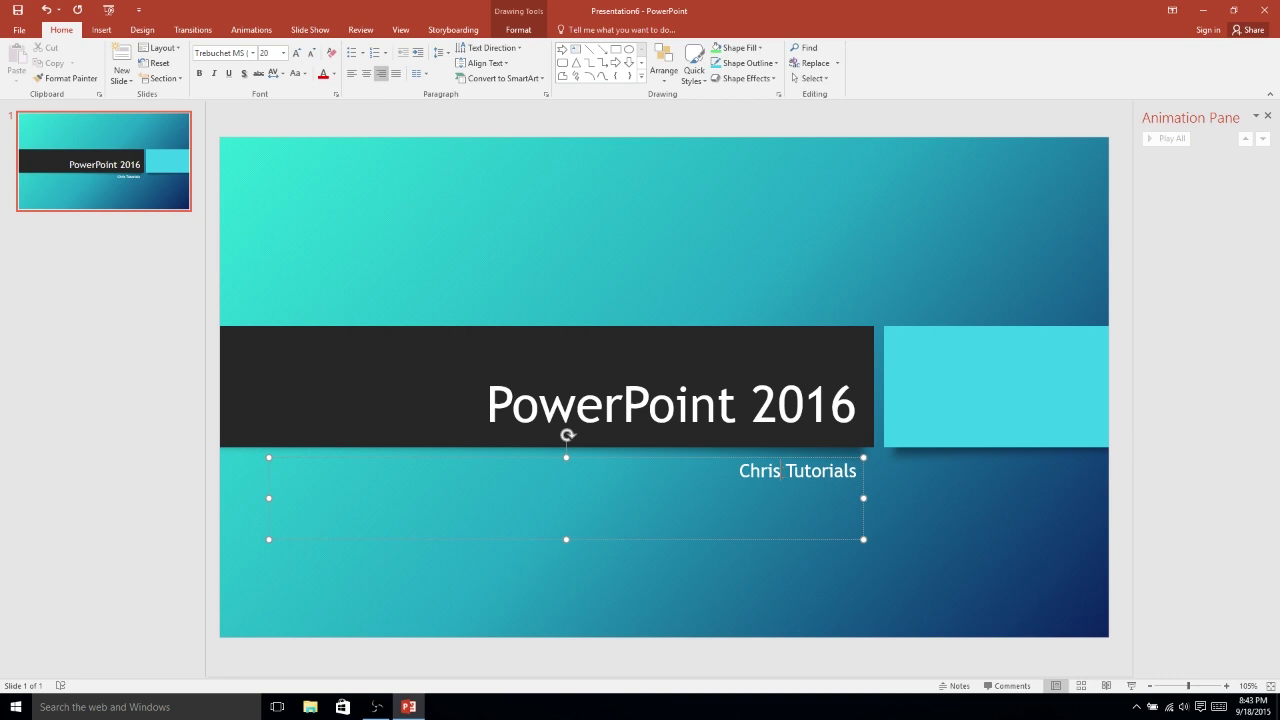
type("'")
type("s’")
Step: Insert a second slide after the title slide, keeping the Title and Content layout
left_click(835, 330)
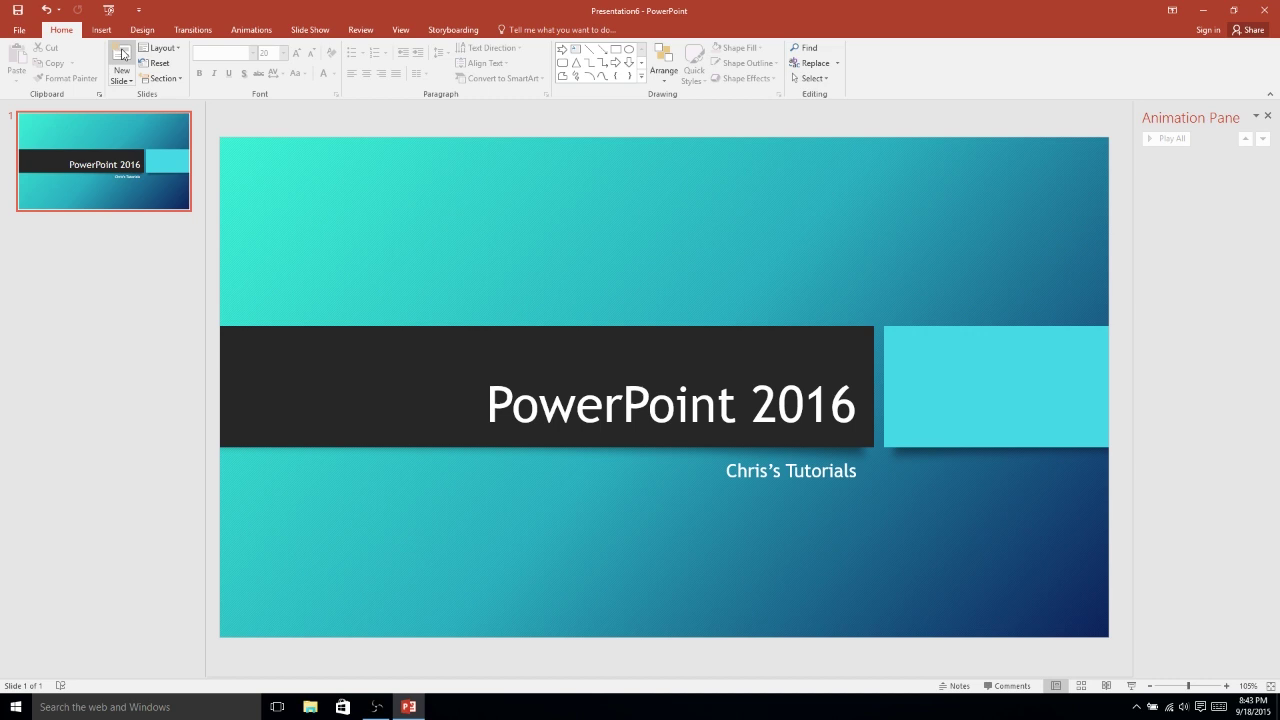
right_click(125, 270)
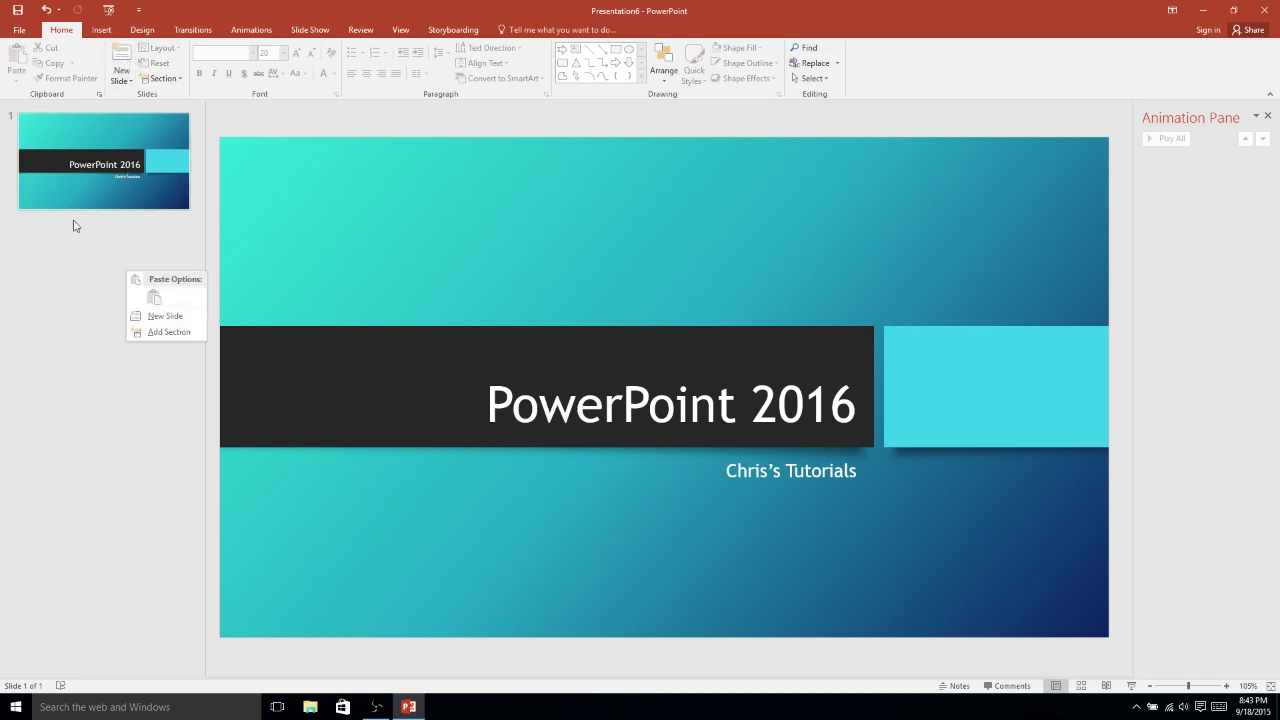
left_click(145, 318)
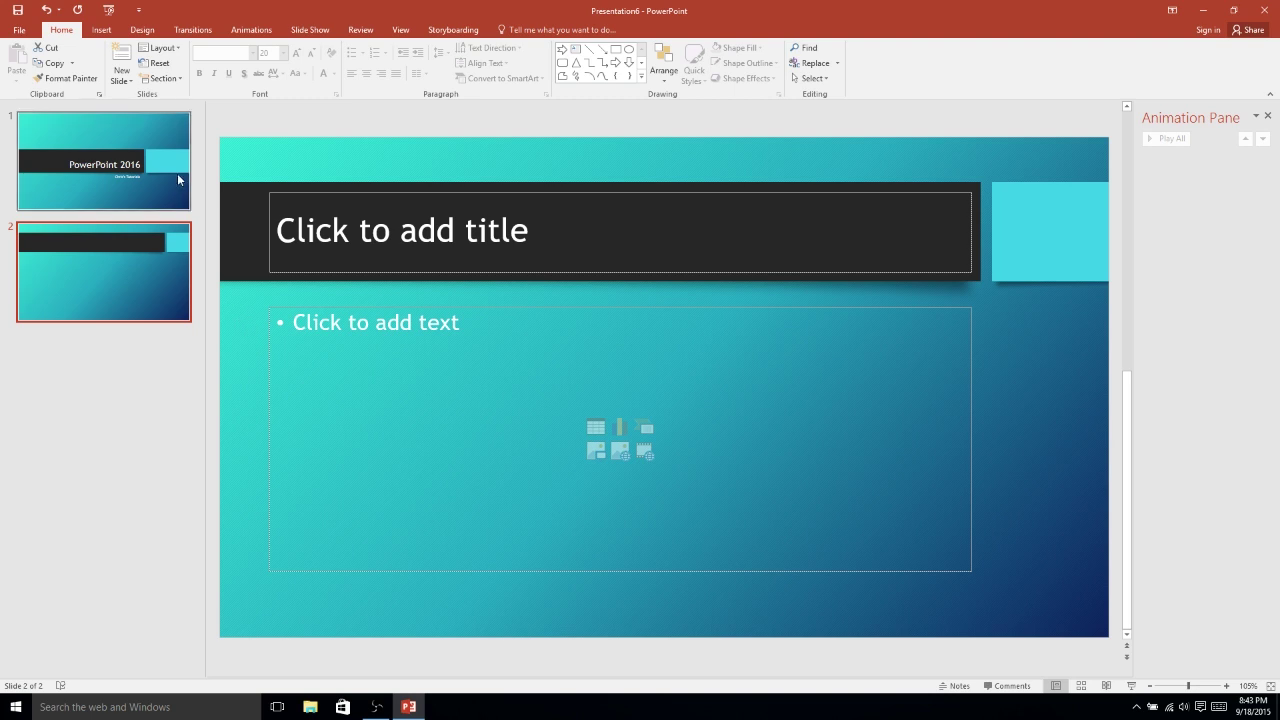
left_click(169, 50)
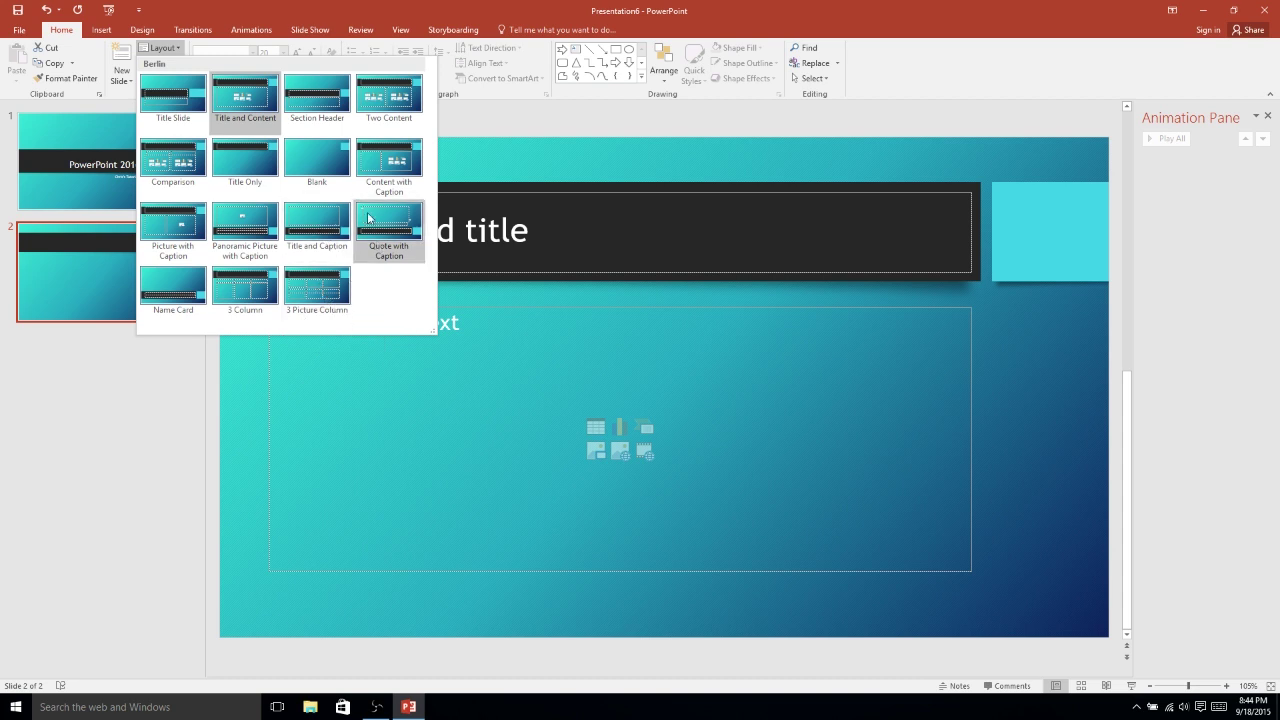
left_click(623, 238)
Step: Type 'Bullet List' as slide 2's title, leaving the content placeholder empty
left_click(427, 217)
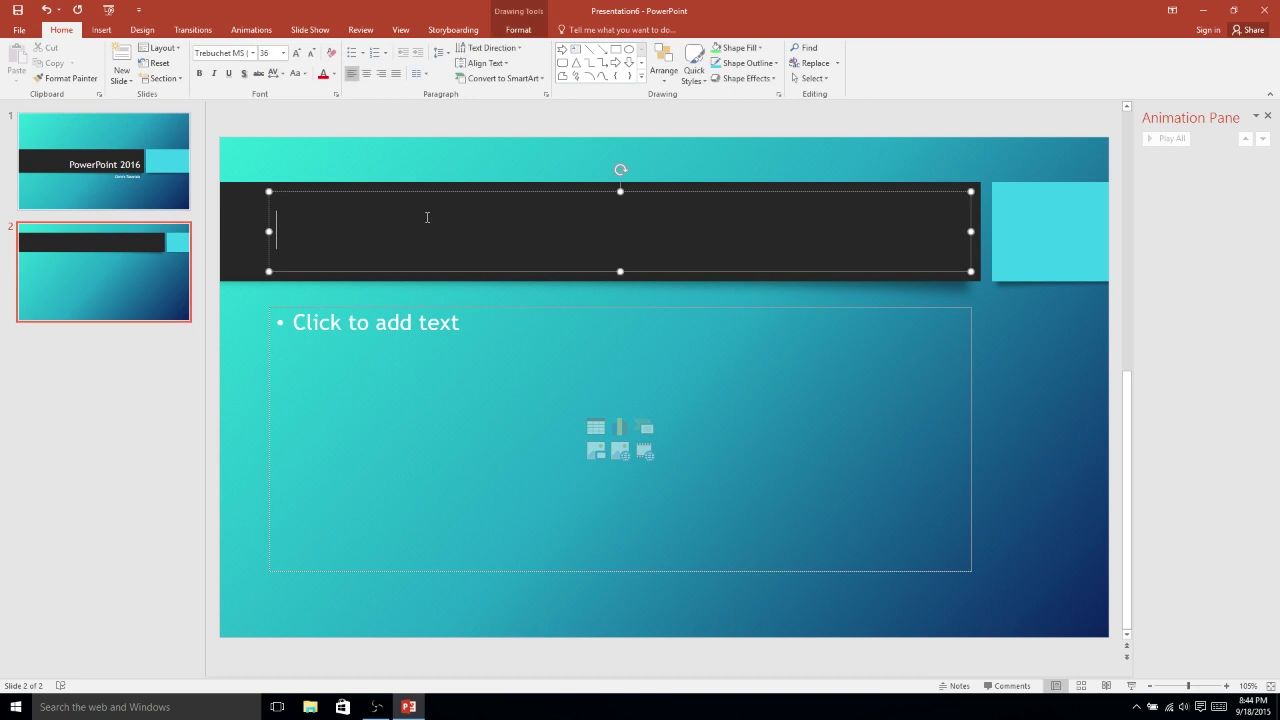
type("Bullet List")
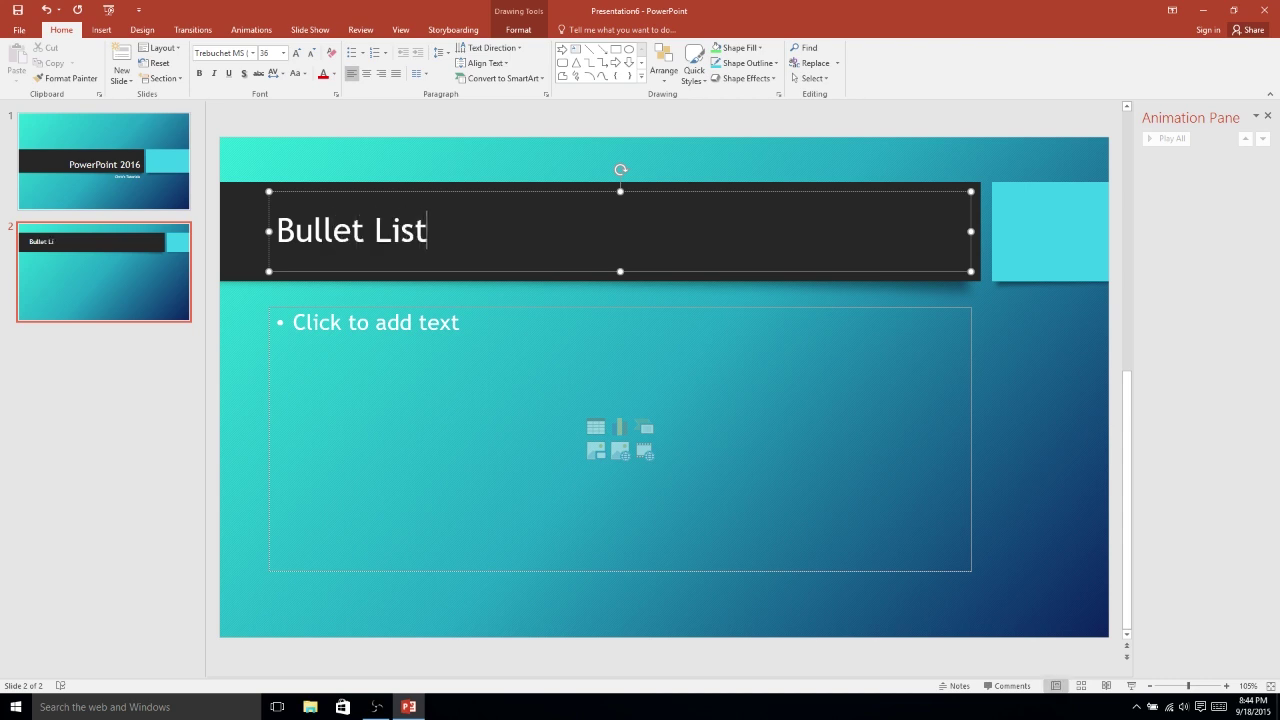
left_click(278, 329)
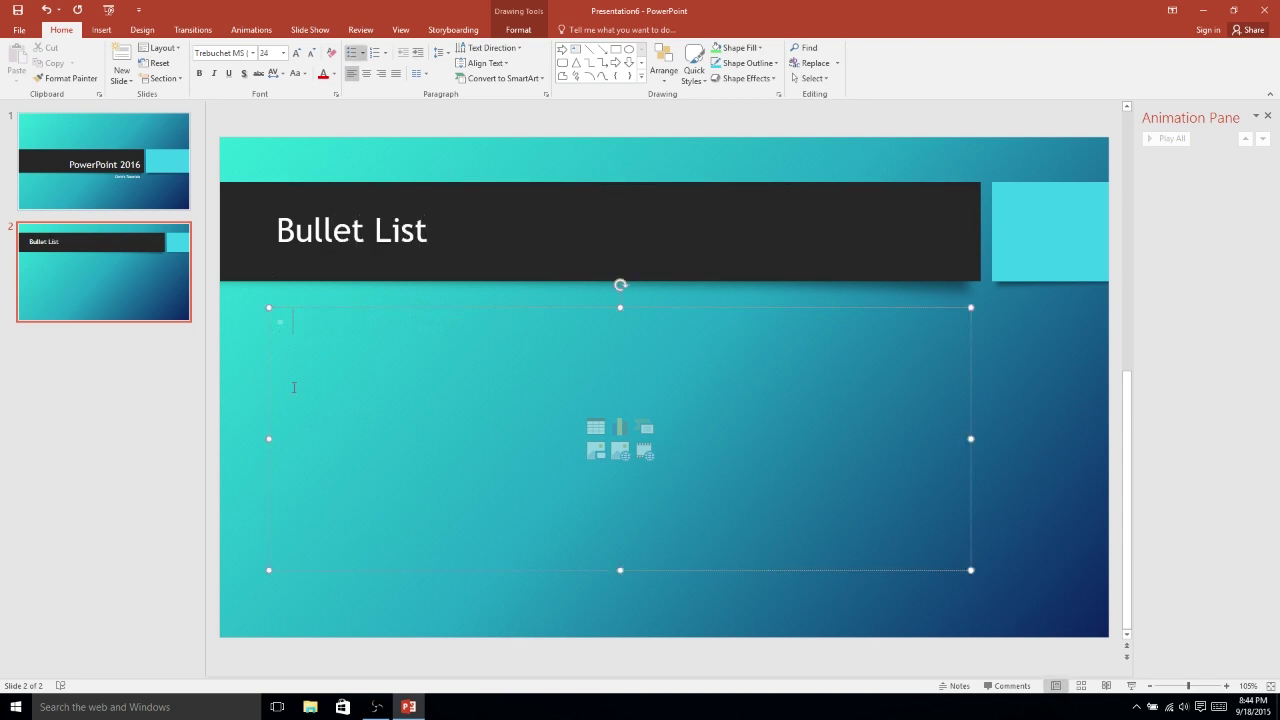
left_click(333, 296)
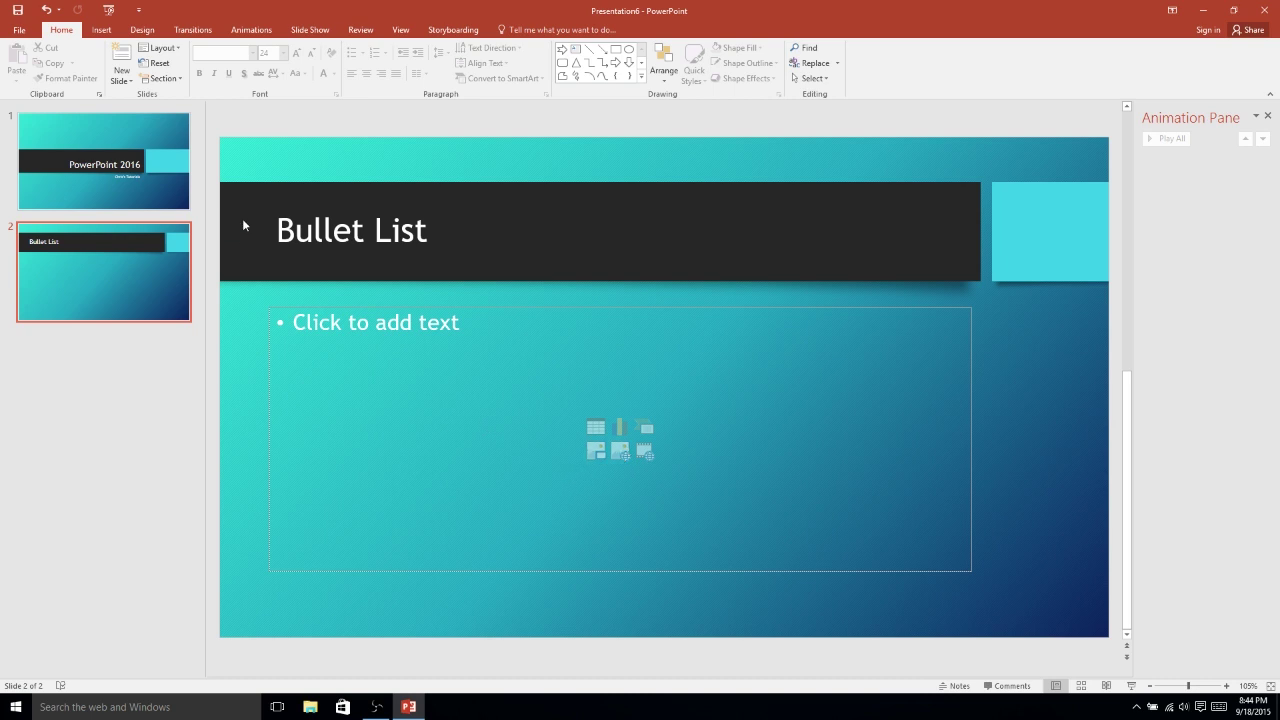
Step: Enter 'Point 1', 'Point 2' and 'Point 3' as bullets in slide 2's body
left_click(317, 332)
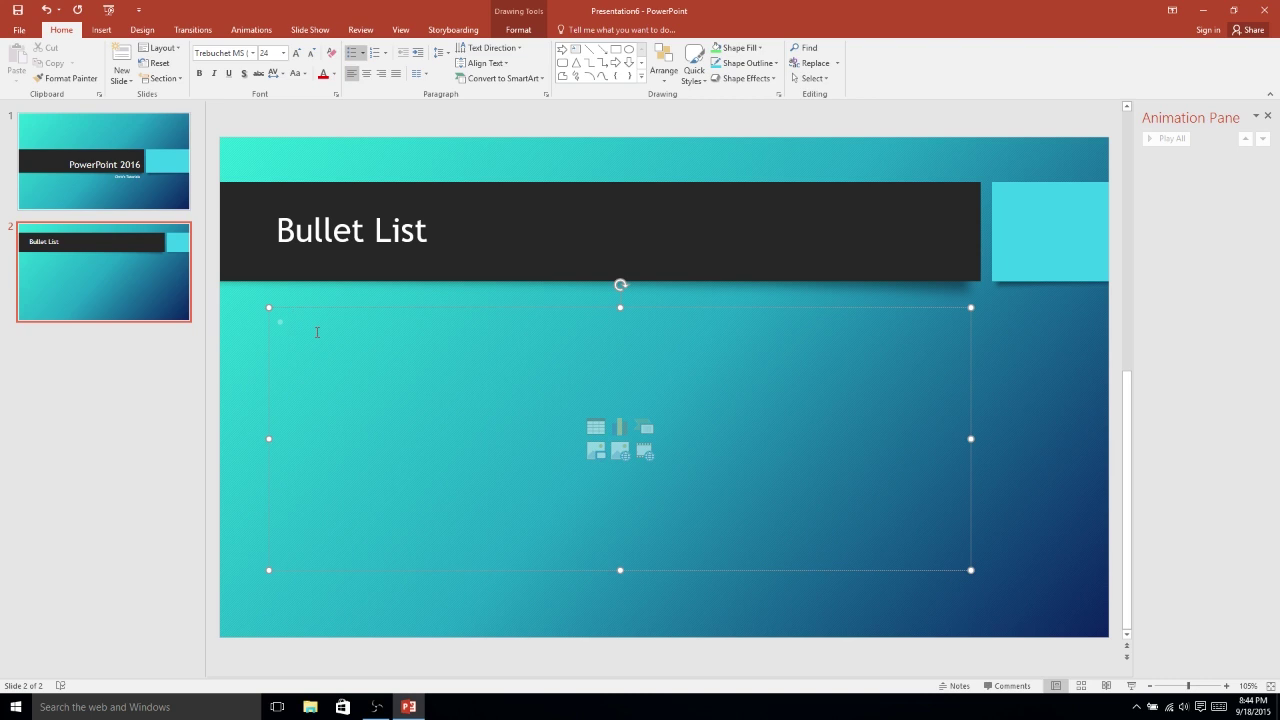
left_click(354, 58)
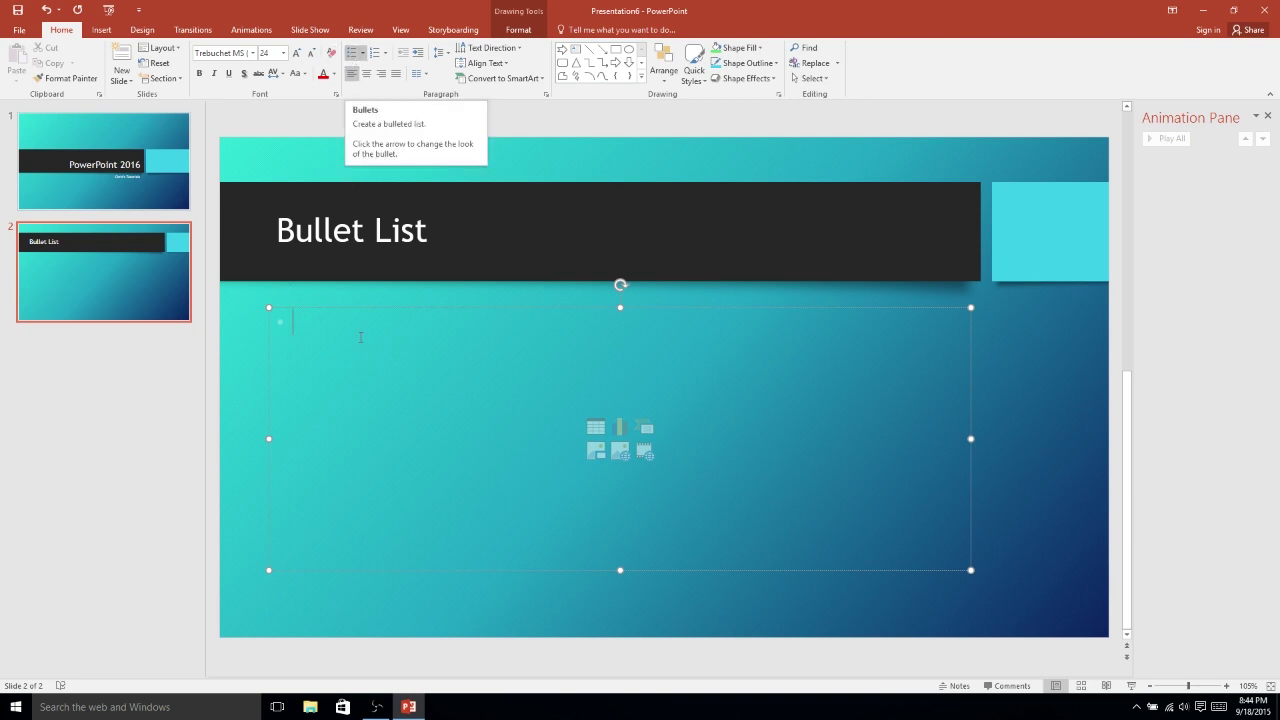
type("Points")
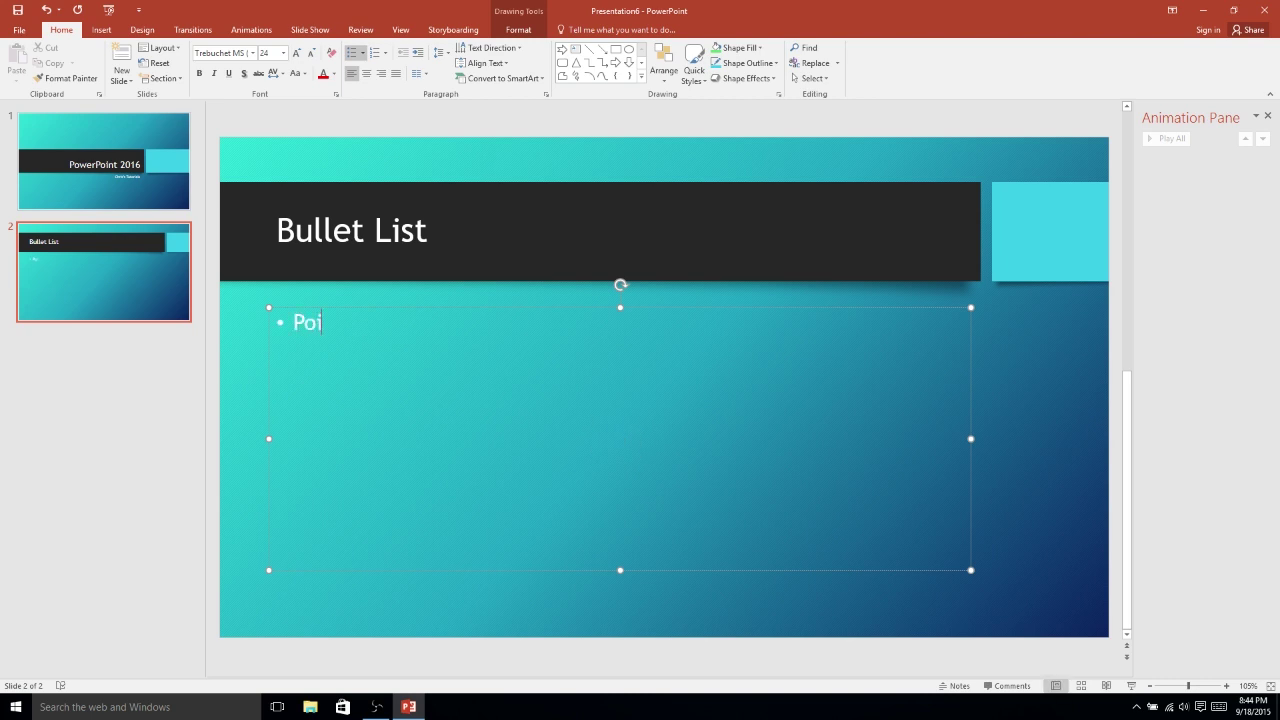
key("BackSpace")
key("BackSpace")
type("1 ")
type("Point 2")
key("Return")
type("P")
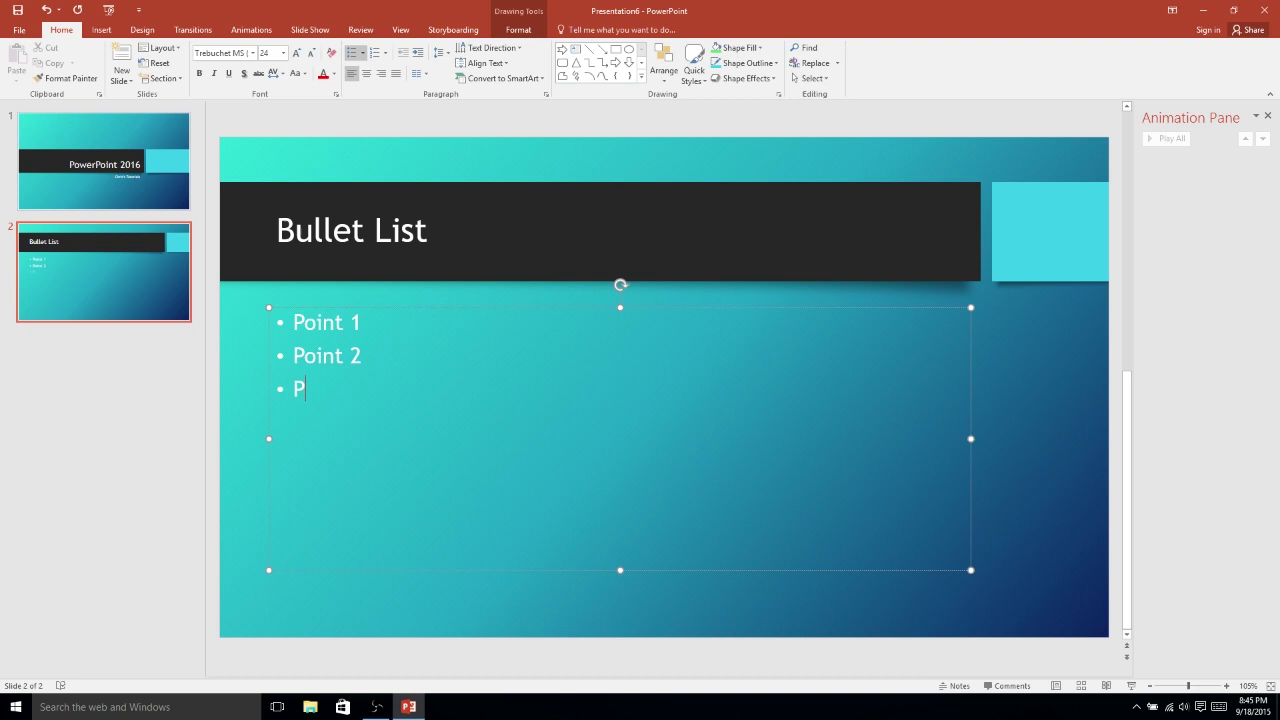
type("oint 3")
left_click(718, 599)
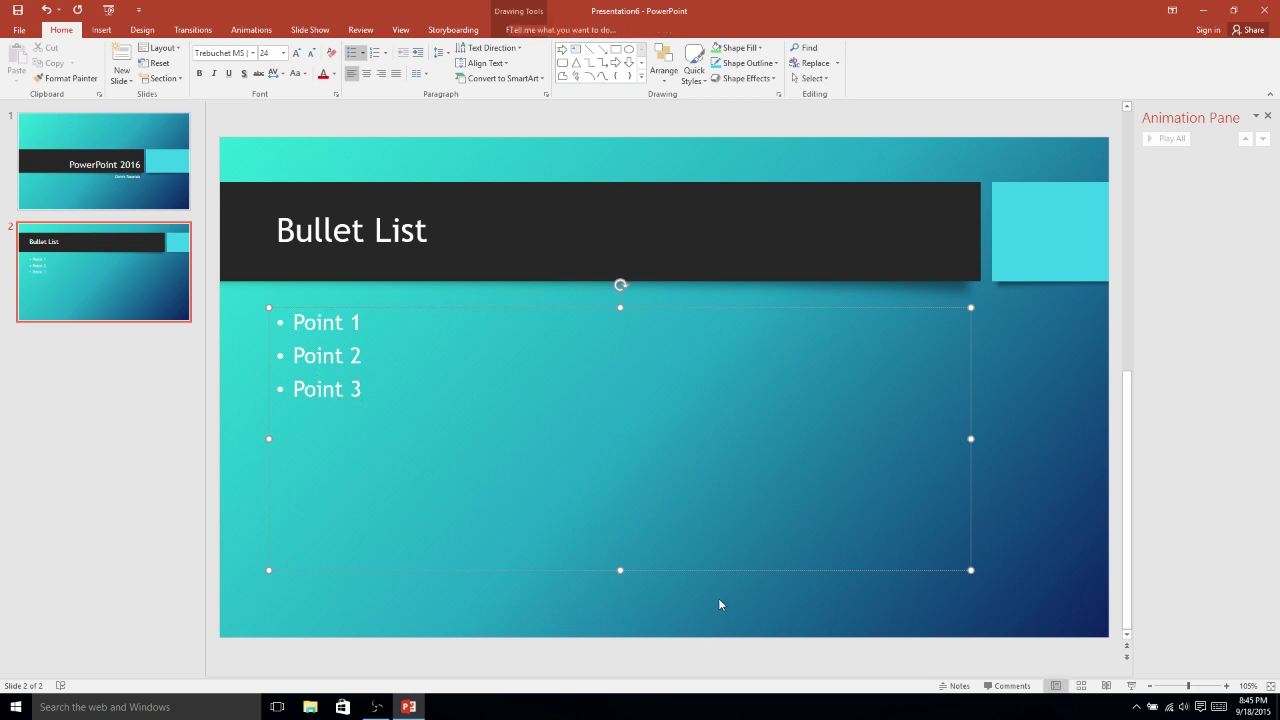
Step: Convert the three points into a numbered list
left_click(371, 483)
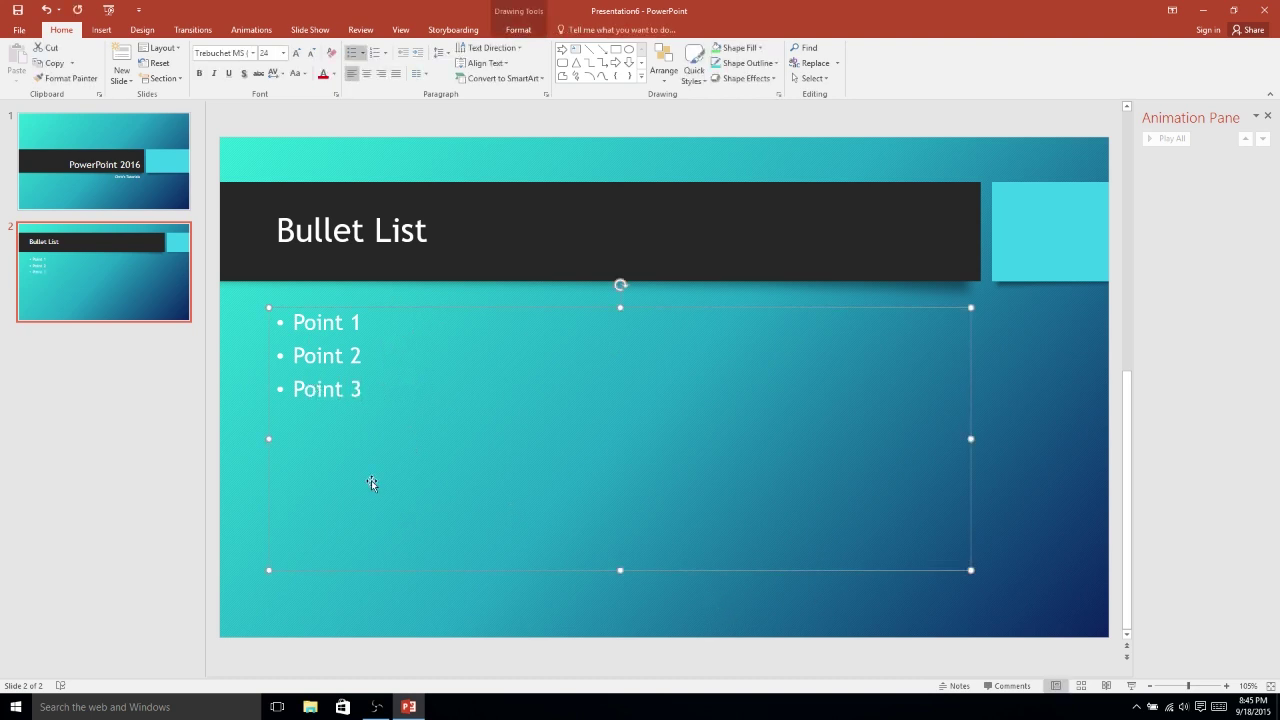
double_click(373, 389)
left_click_drag(369, 391, 290, 310)
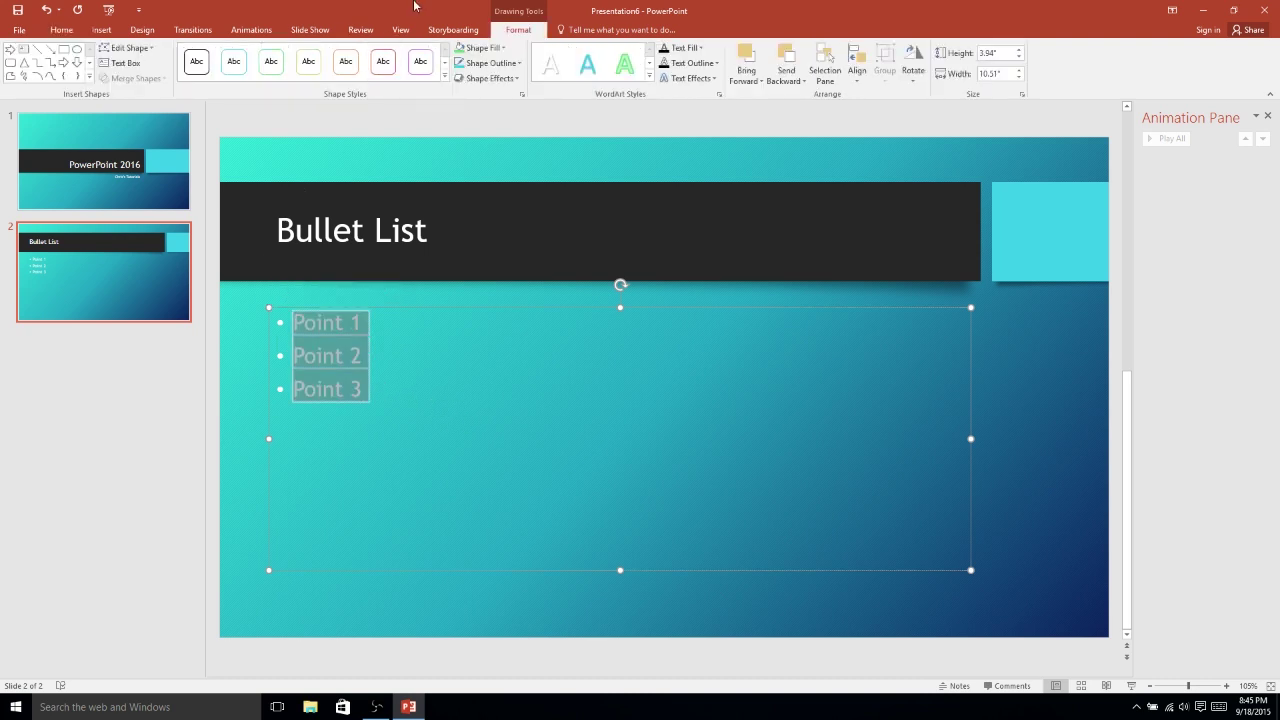
left_click(62, 30)
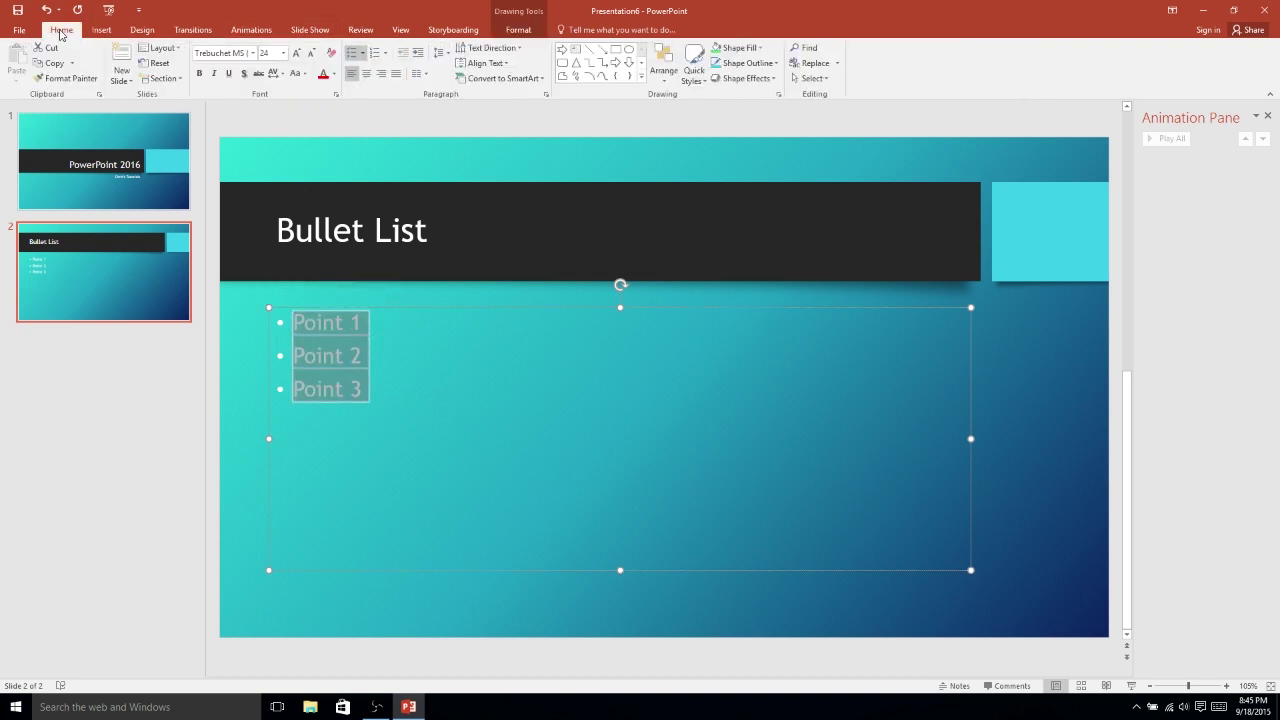
left_click(377, 53)
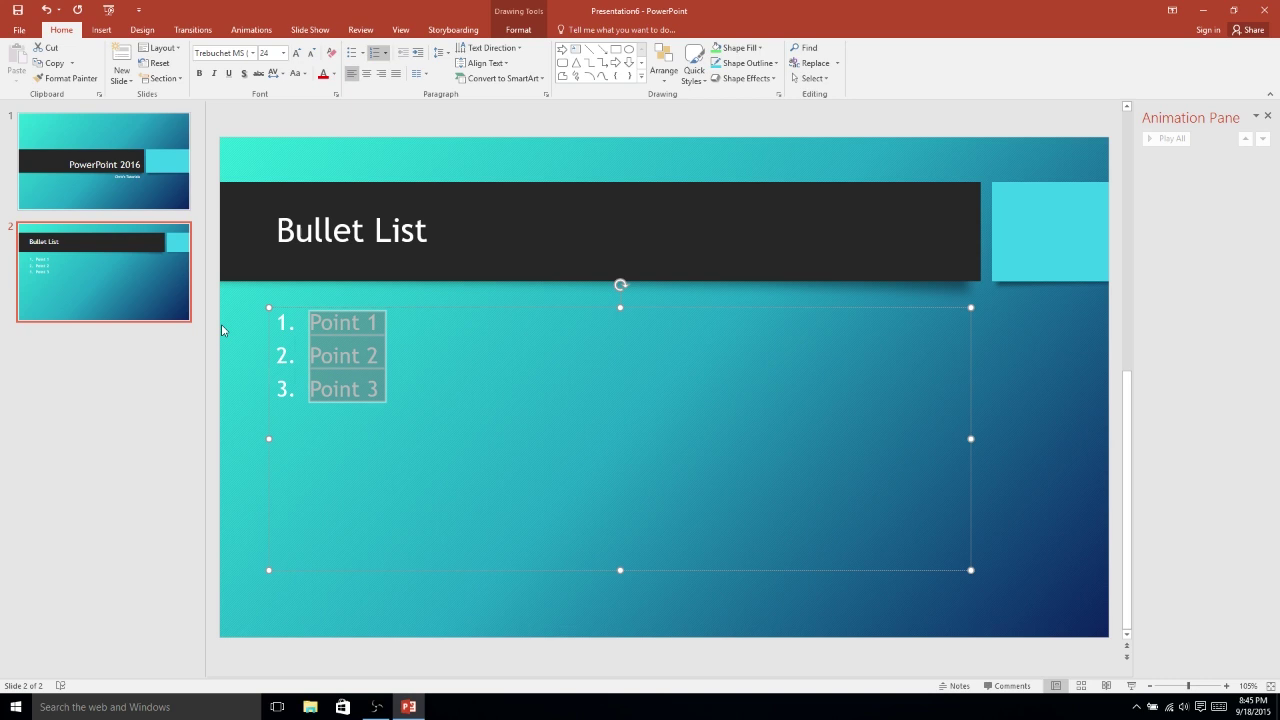
left_click(388, 357)
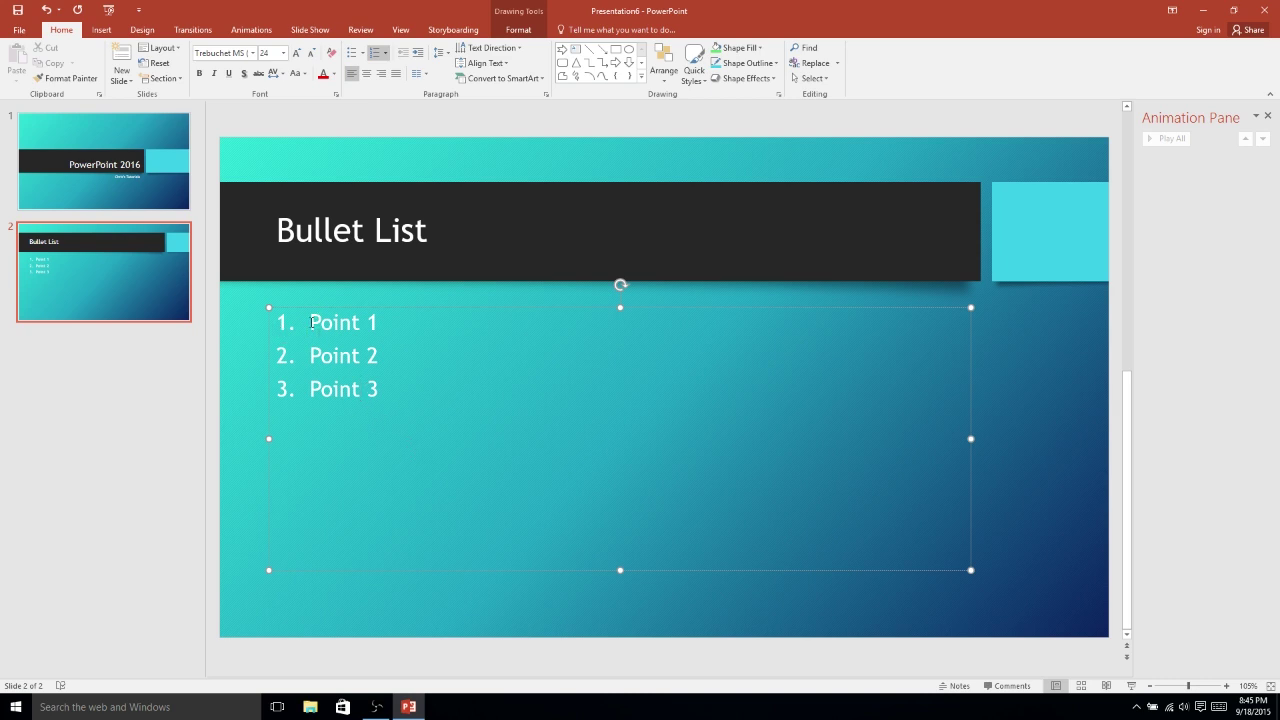
left_click_drag(312, 322, 386, 392)
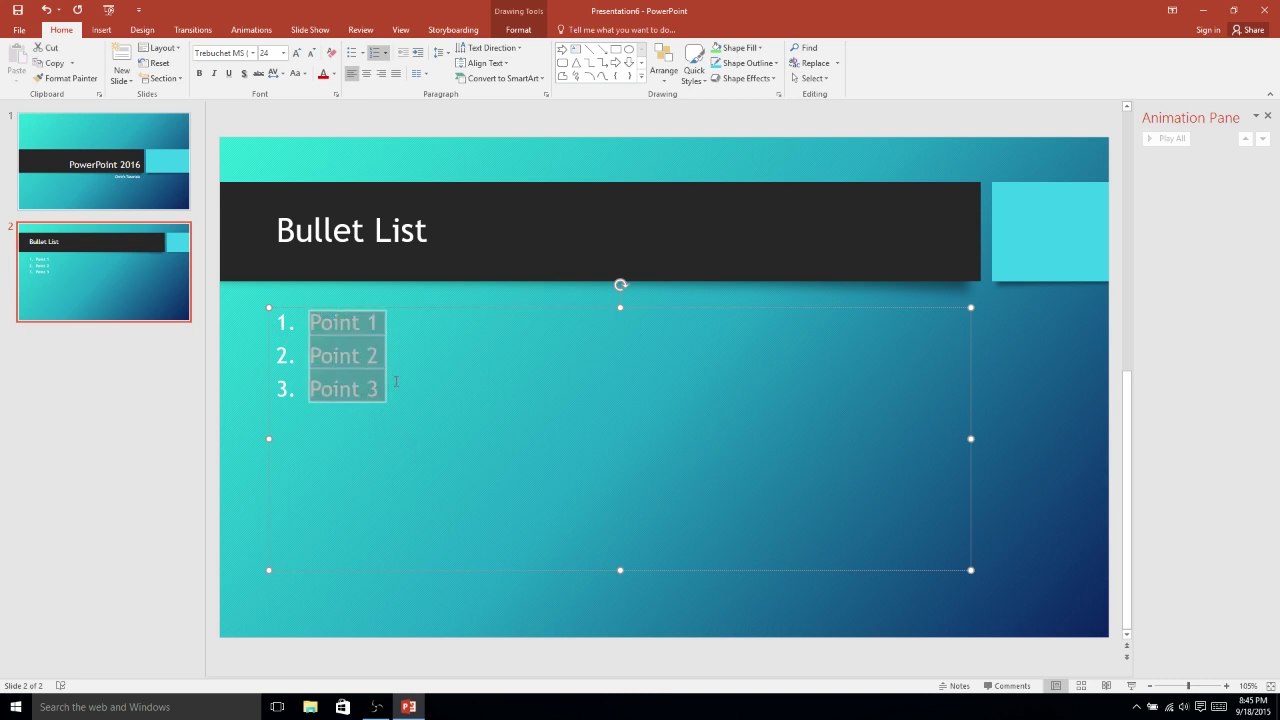
Step: Add a third slide and apply the Comparison layout to it
left_click(323, 263)
right_click(134, 369)
left_click(169, 413)
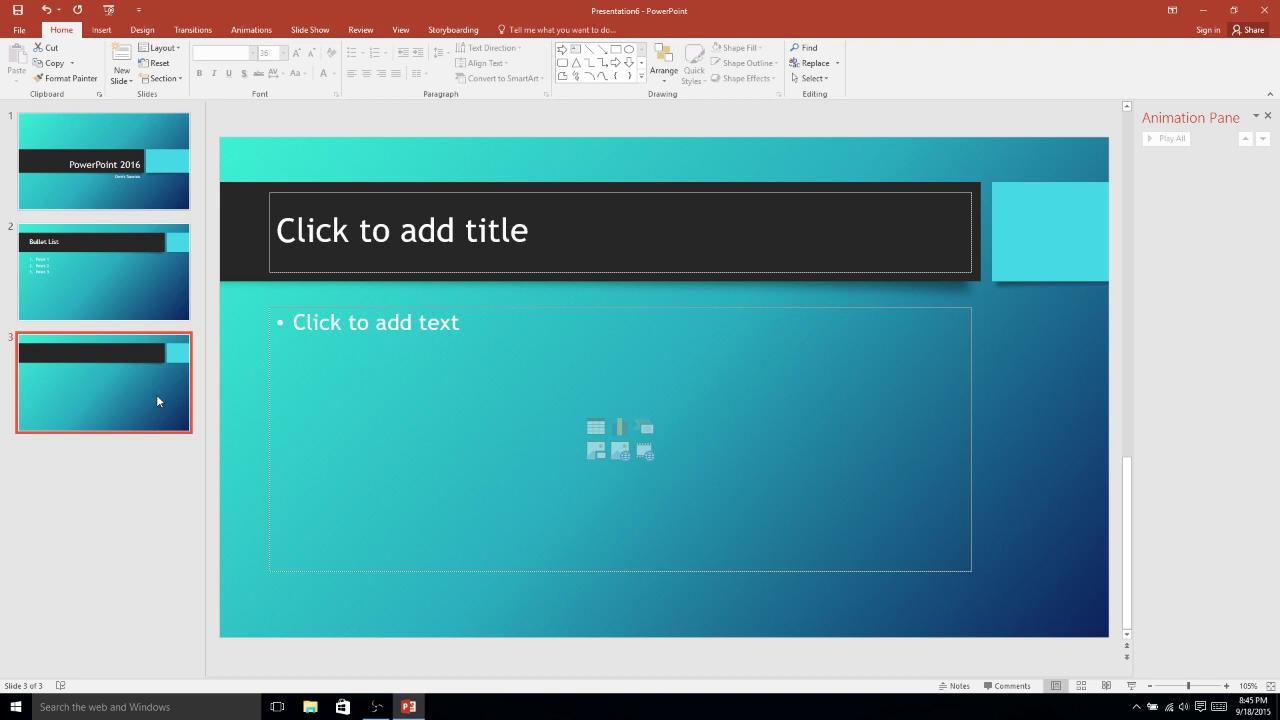
left_click(160, 48)
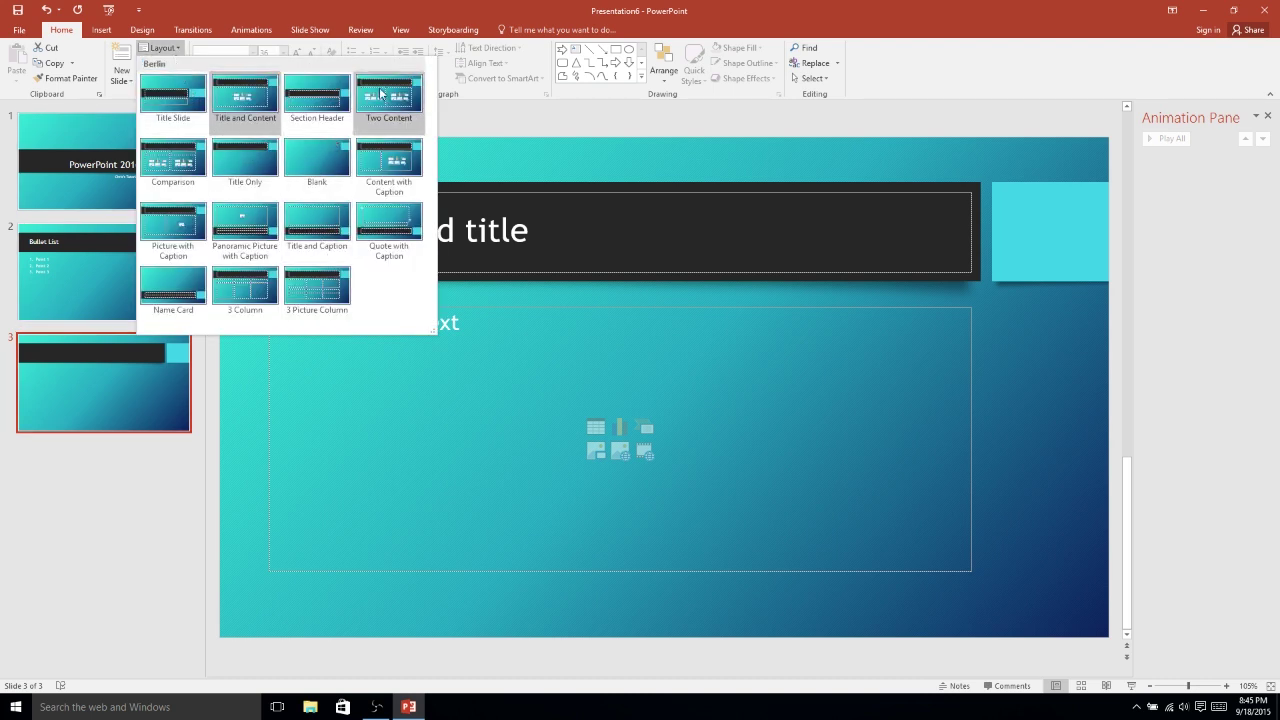
left_click(186, 170)
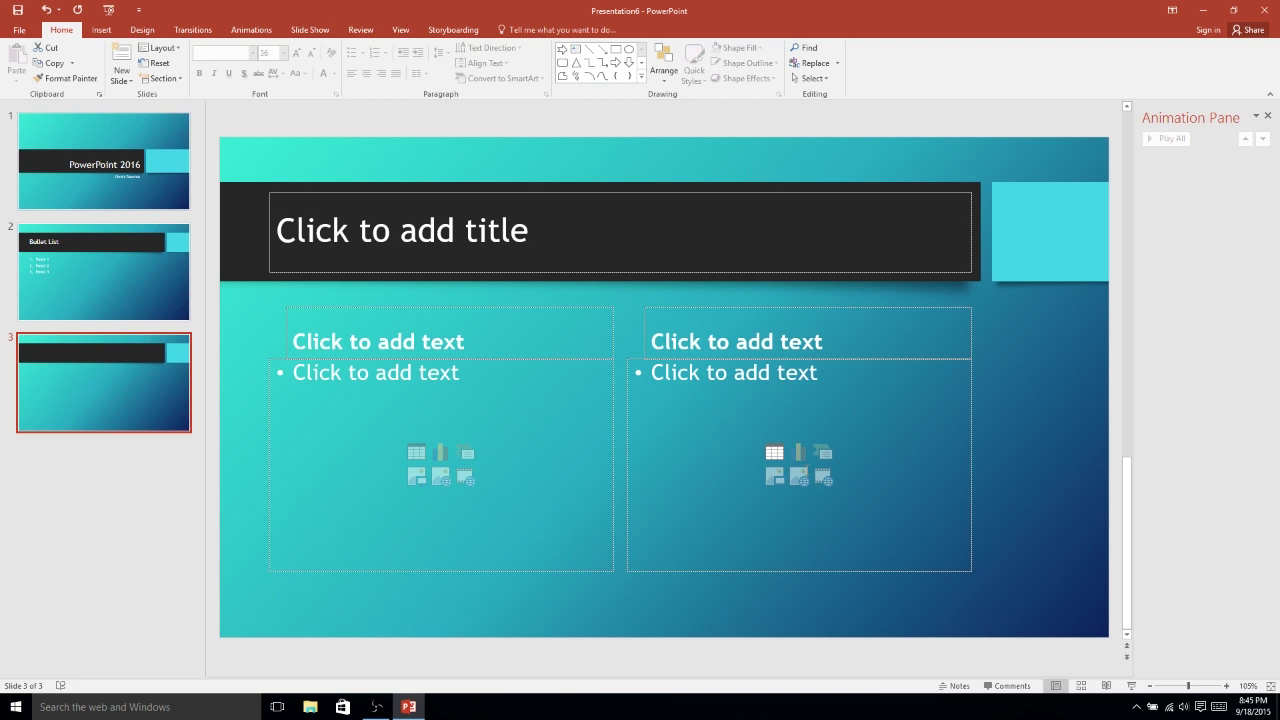
Step: Type 'Apples vs Oranges' as slide 3's title and 'Apples' as the left column heading
left_click(525, 263)
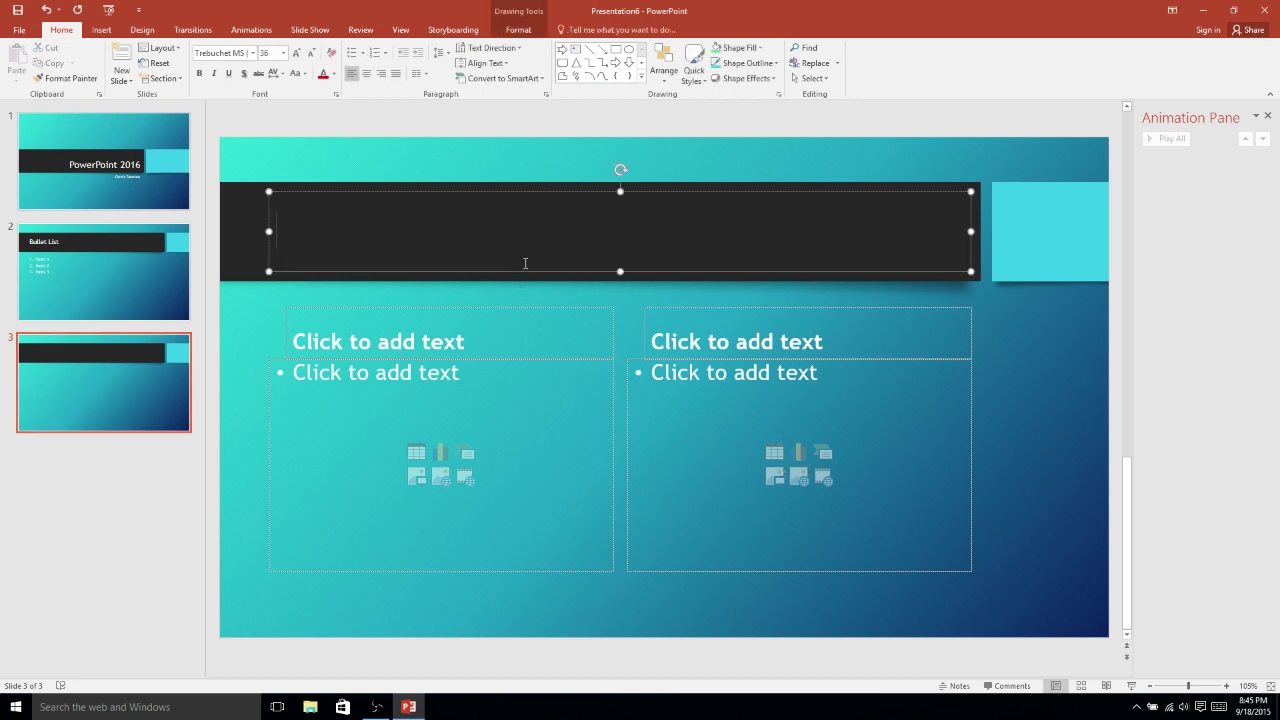
type("Apples vs Oranges")
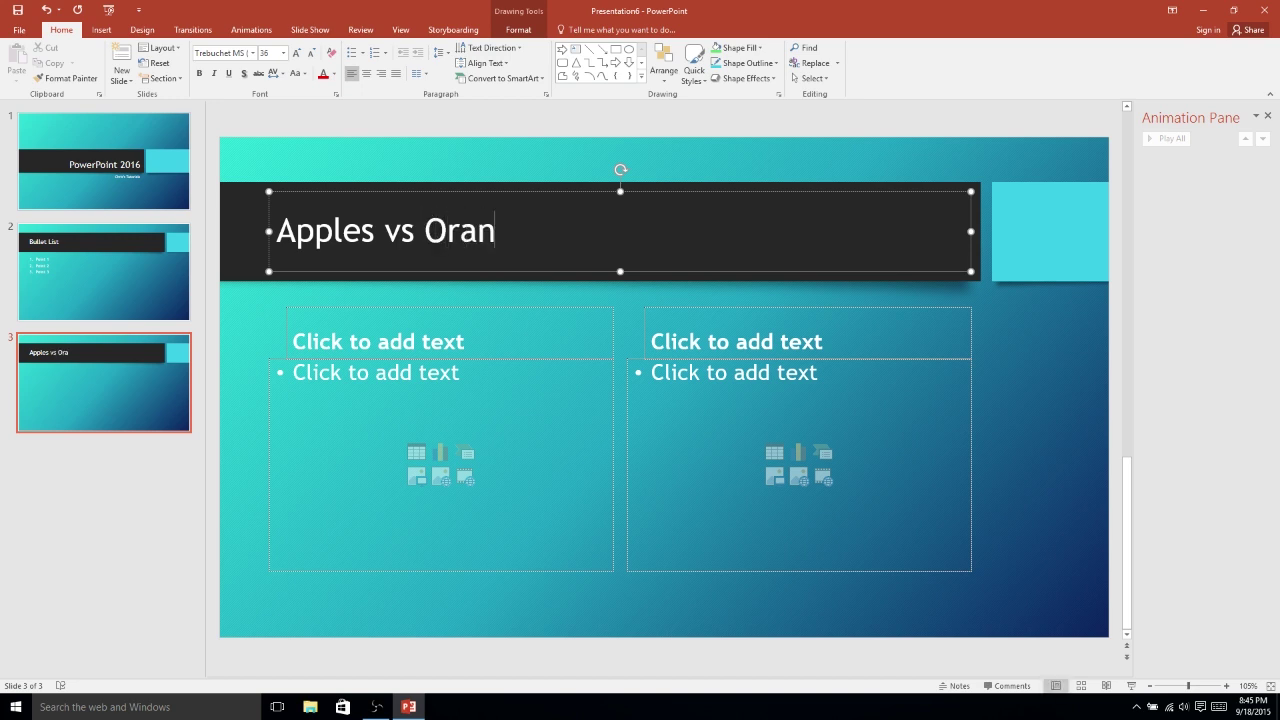
left_click(482, 356)
type("A")
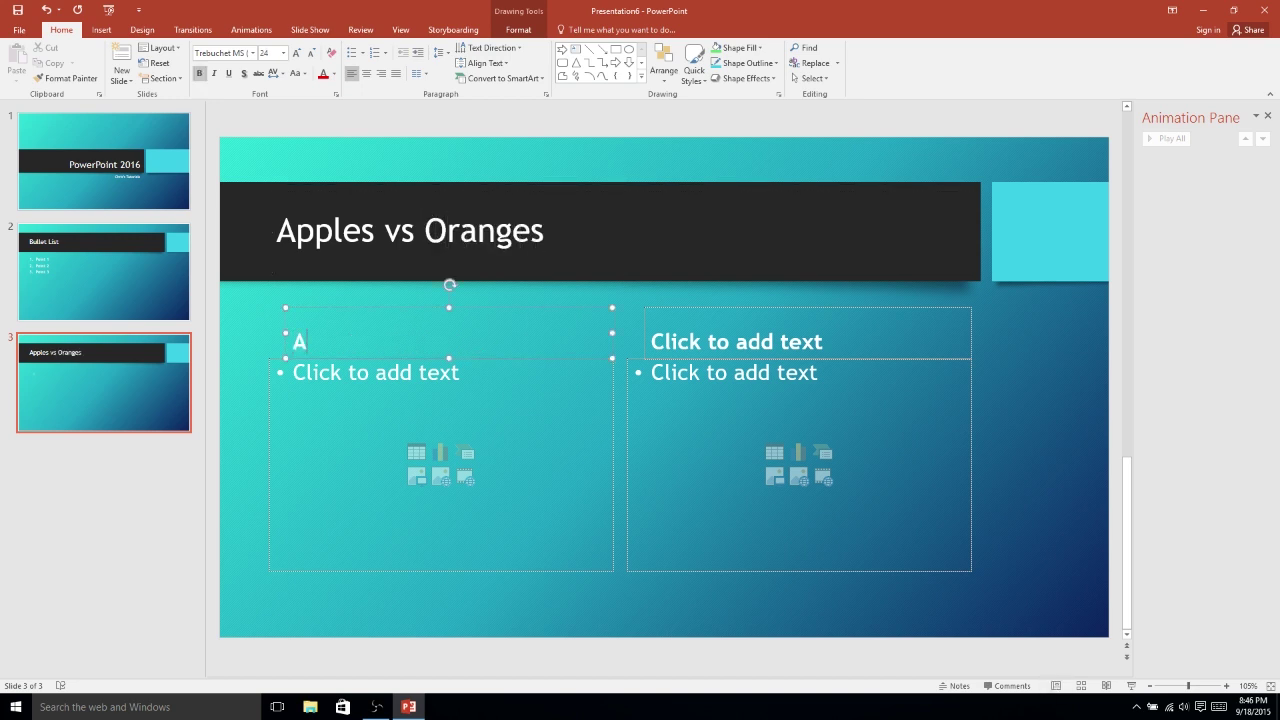
type("pples")
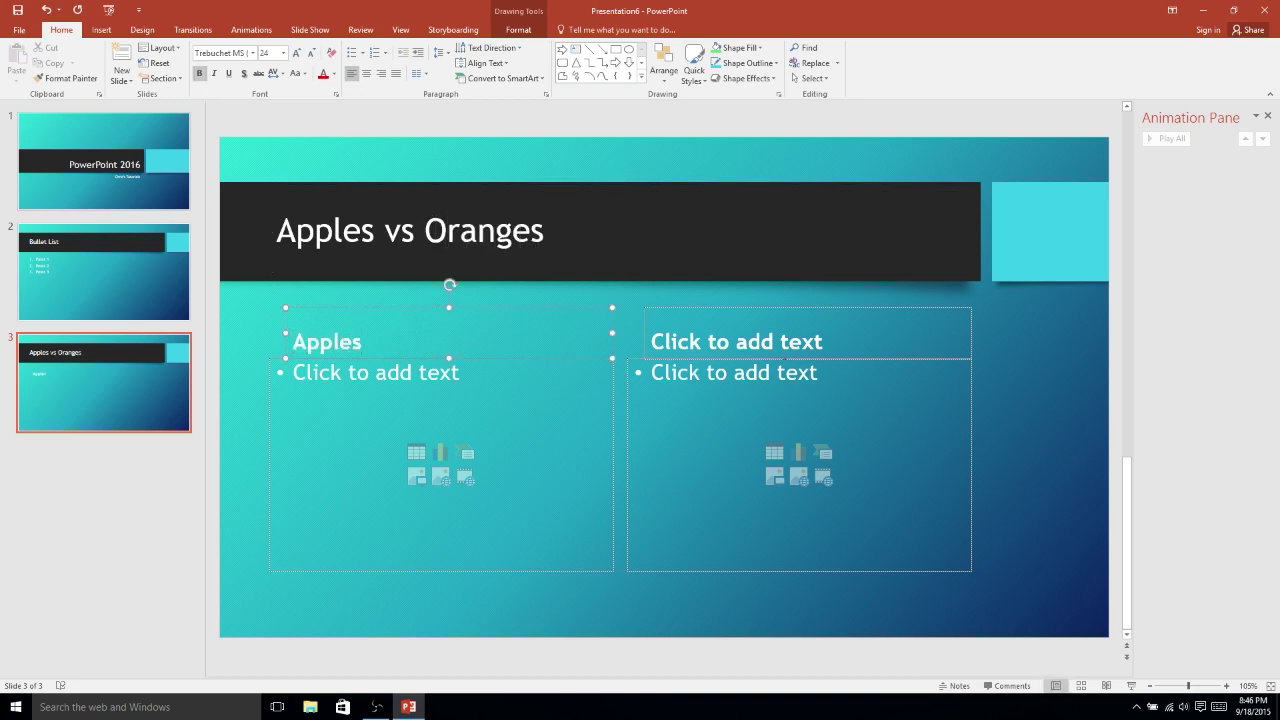
left_click(785, 330)
Step: Head the right column 'Oranges' and insert a red apple picture from an online 'Apple' search
type("Oranges")
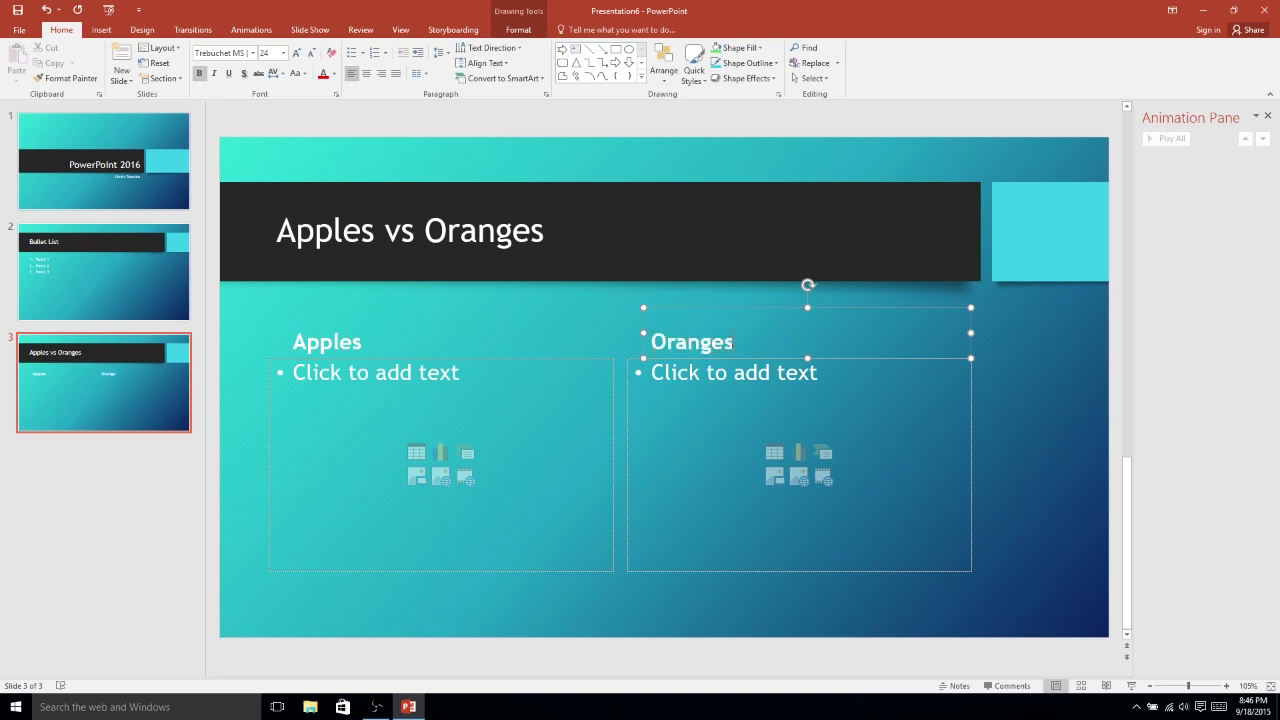
left_click(449, 480)
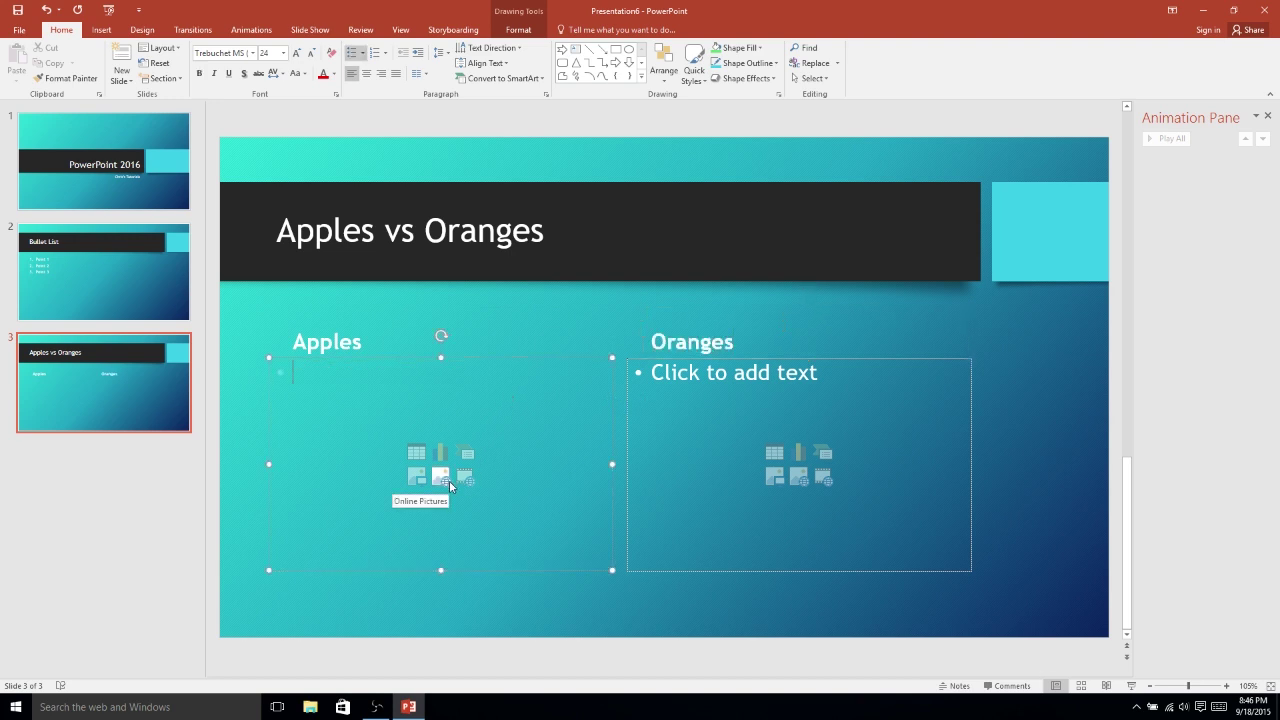
left_click(449, 480)
type("A")
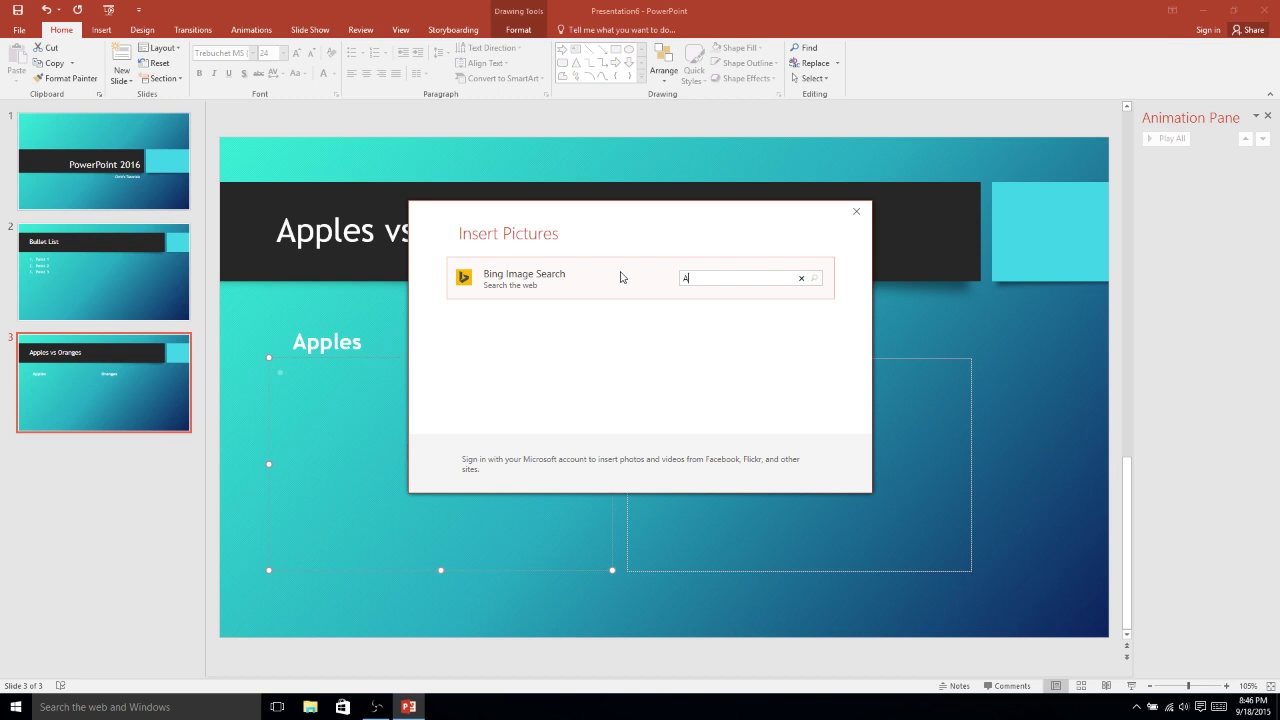
type("pple")
key("Return")
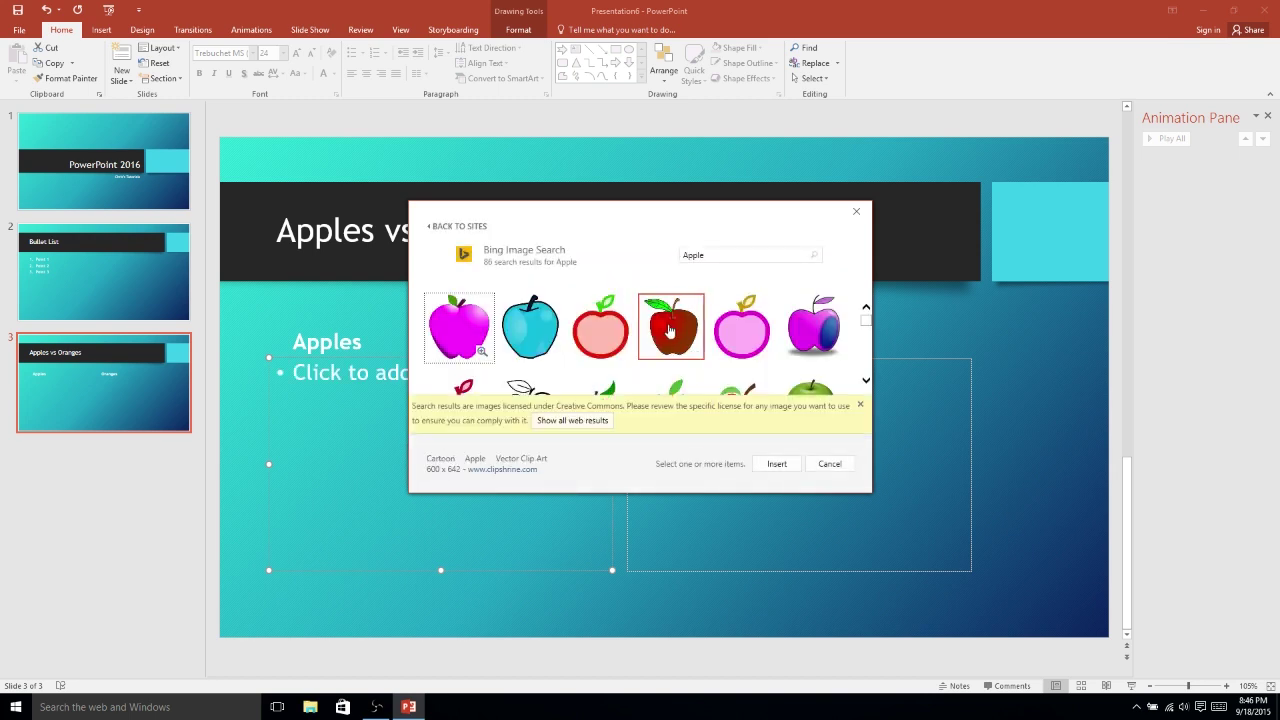
left_click(670, 330)
left_click(783, 466)
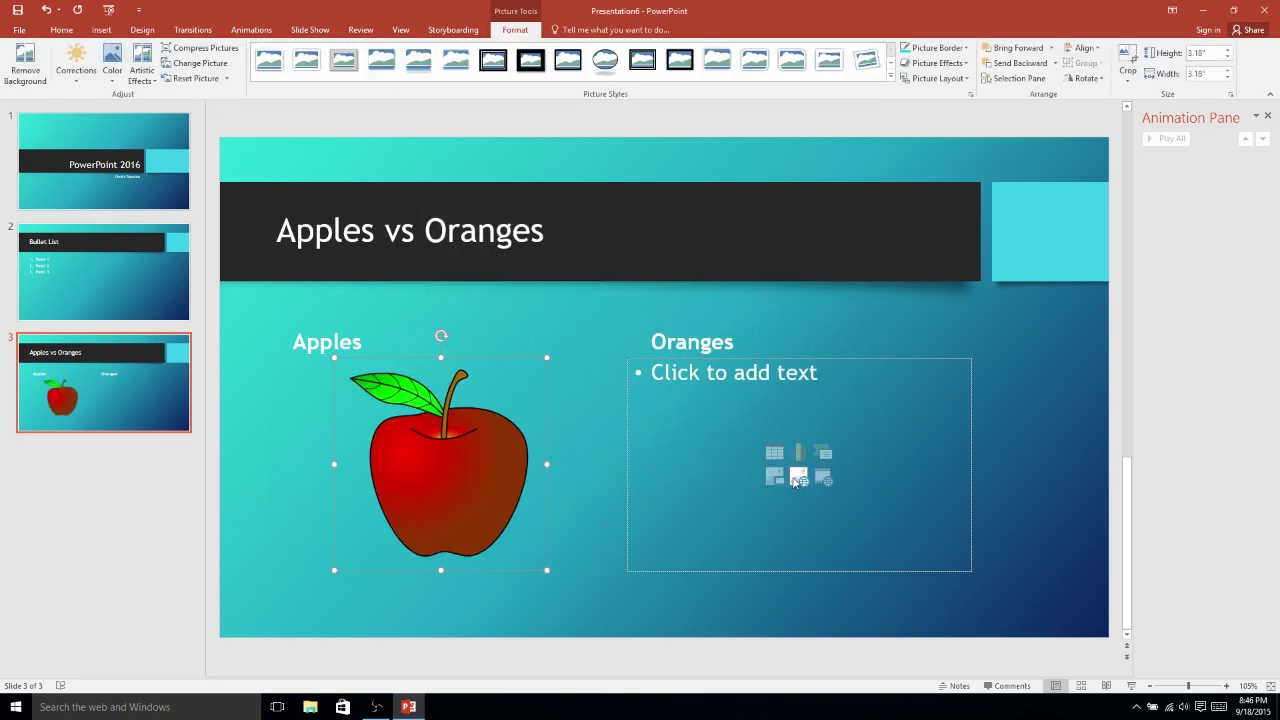
Step: Insert an orange picture from an online 'Orange' search under the Oranges heading
left_click(797, 479)
type("Ora")
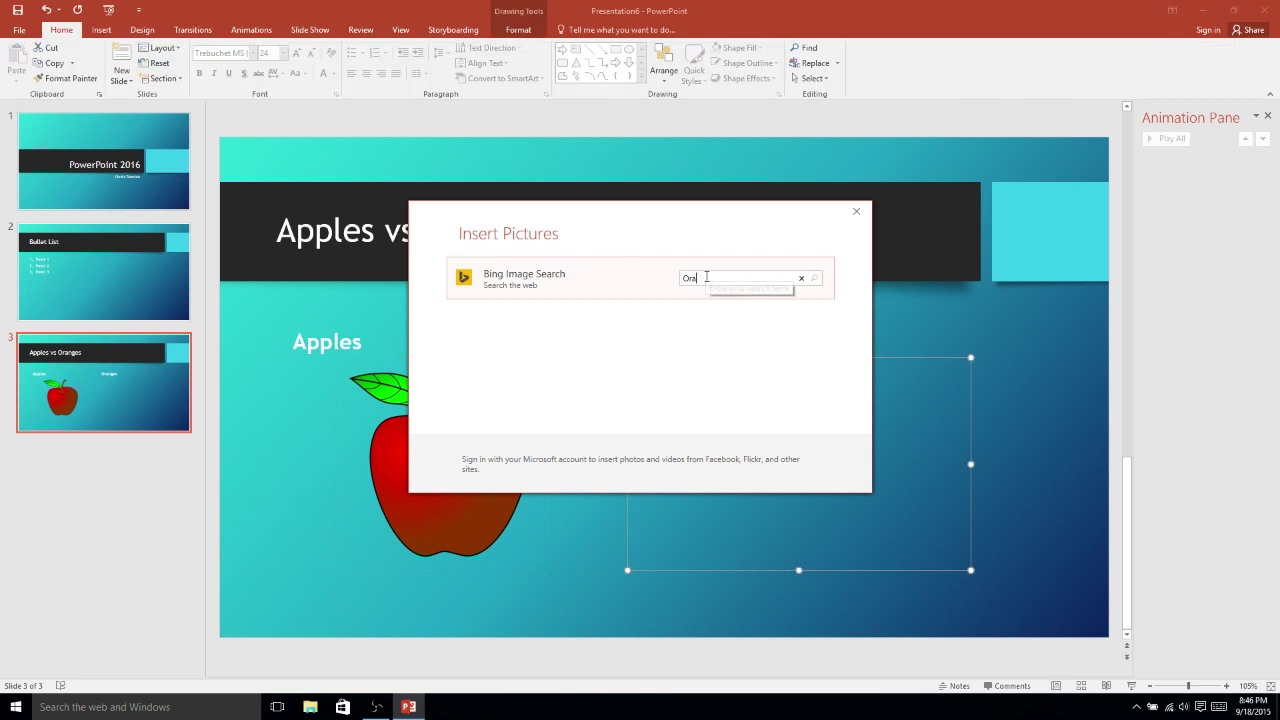
type("nge")
key("Return")
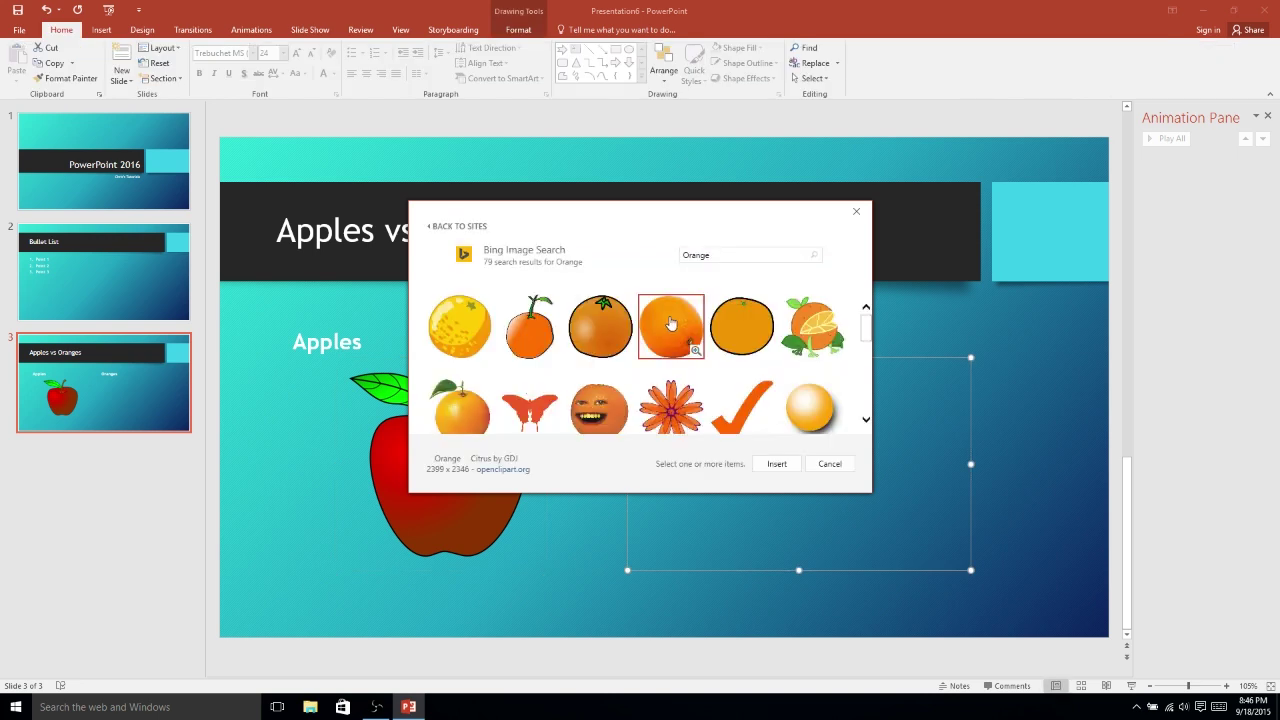
left_click(600, 326)
left_click(777, 465)
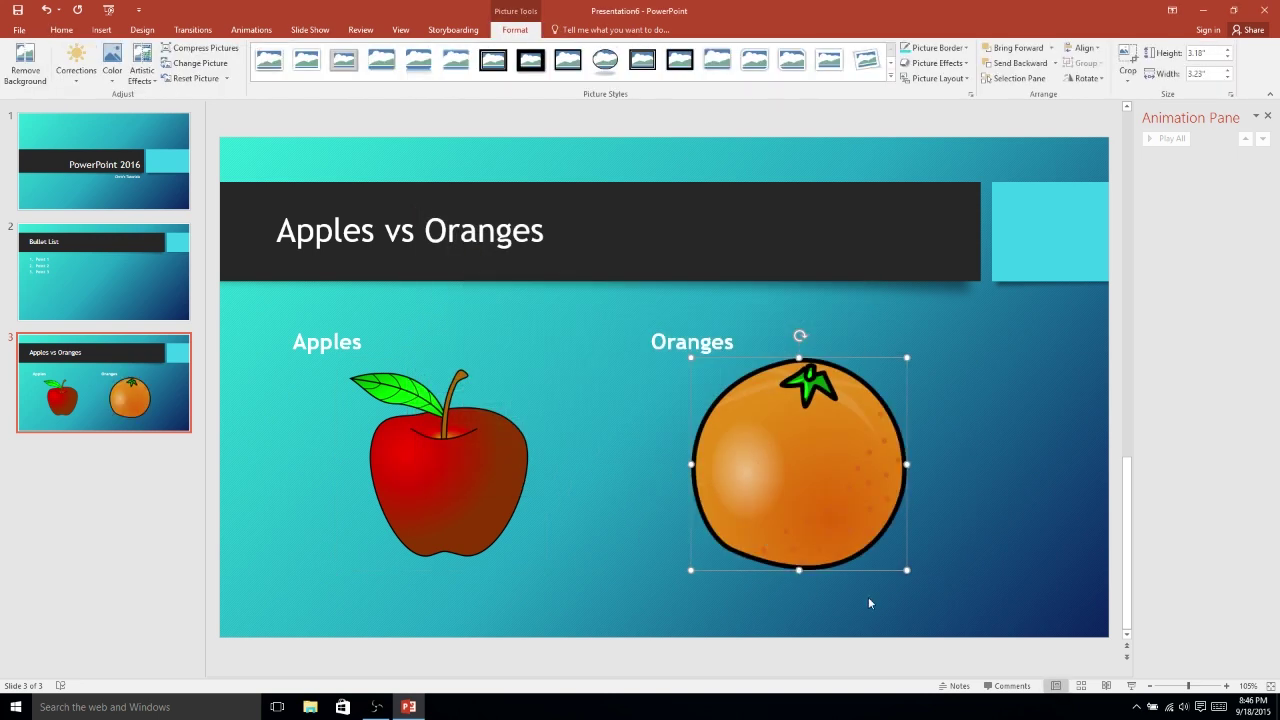
left_click(674, 303)
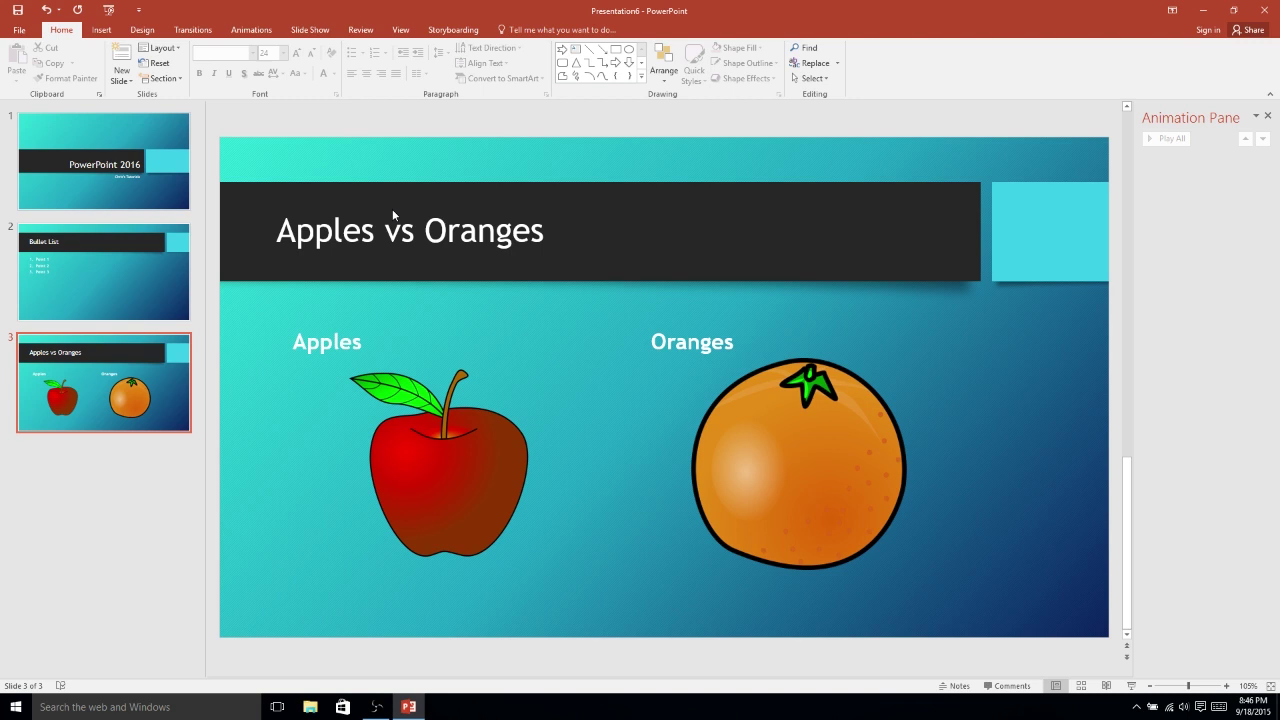
Step: Centre the 'Apples' and 'Oranges' column headings
left_click(341, 342)
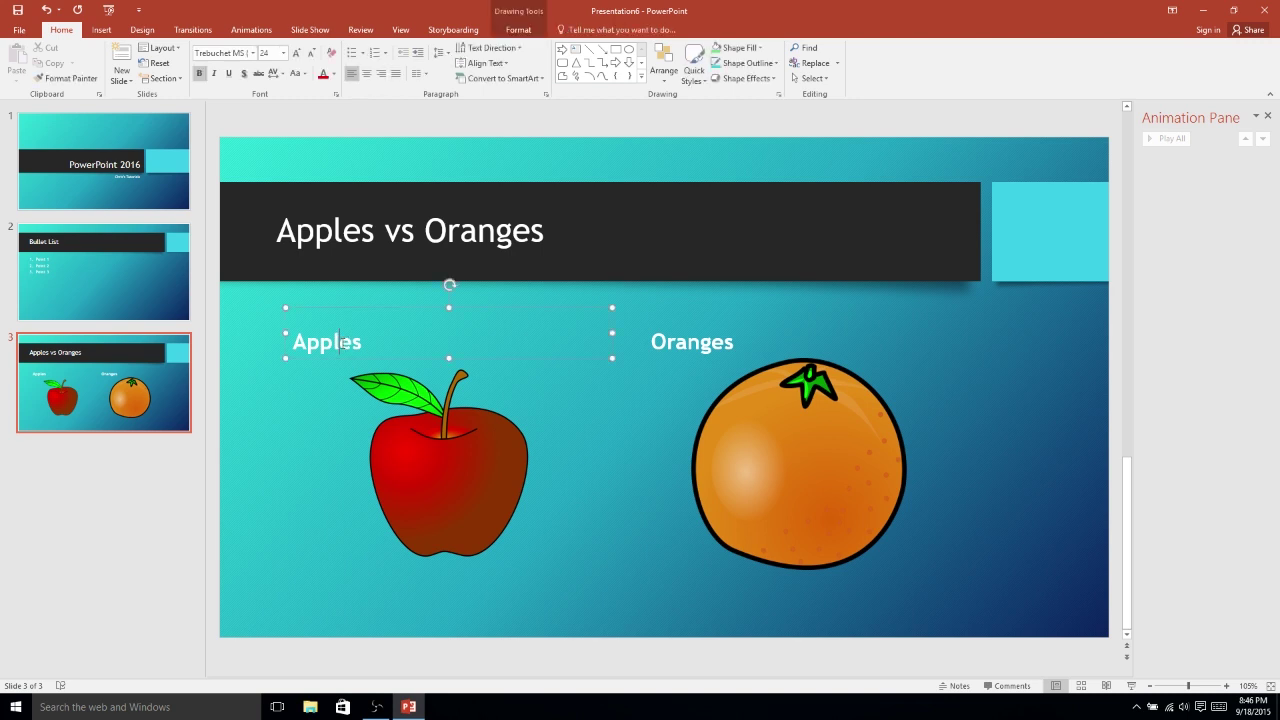
double_click(341, 342)
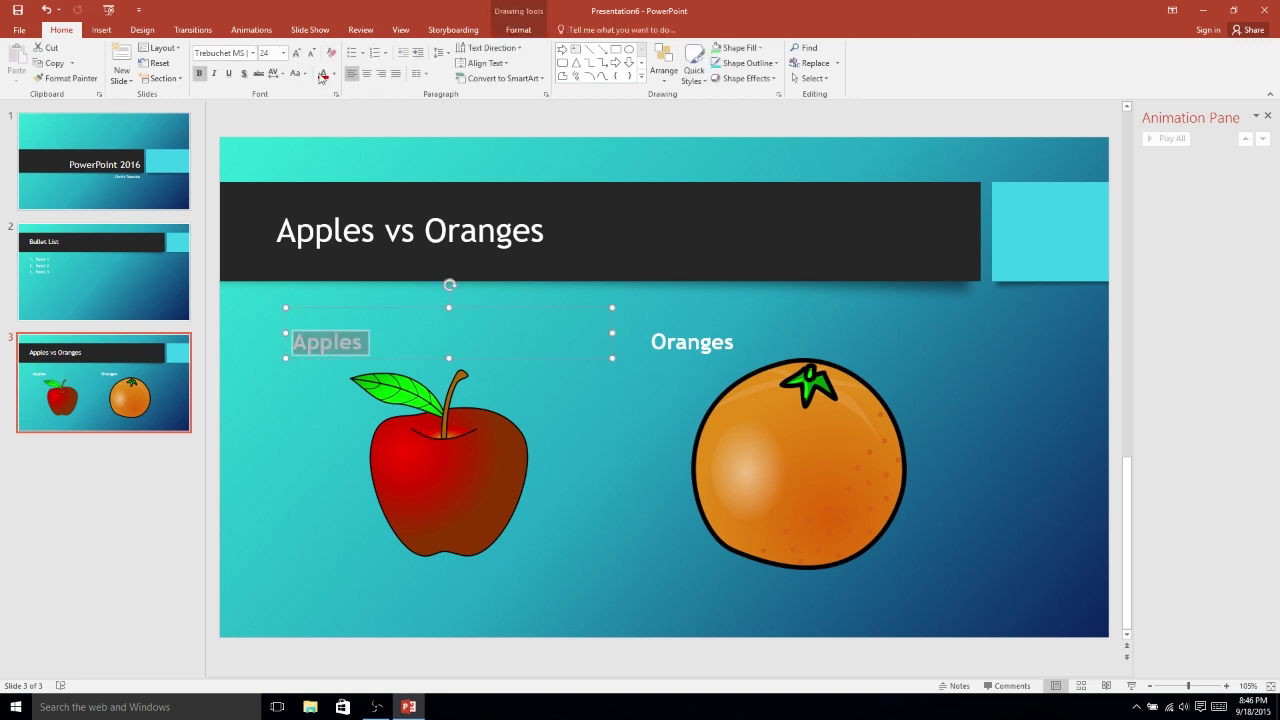
left_click(366, 73)
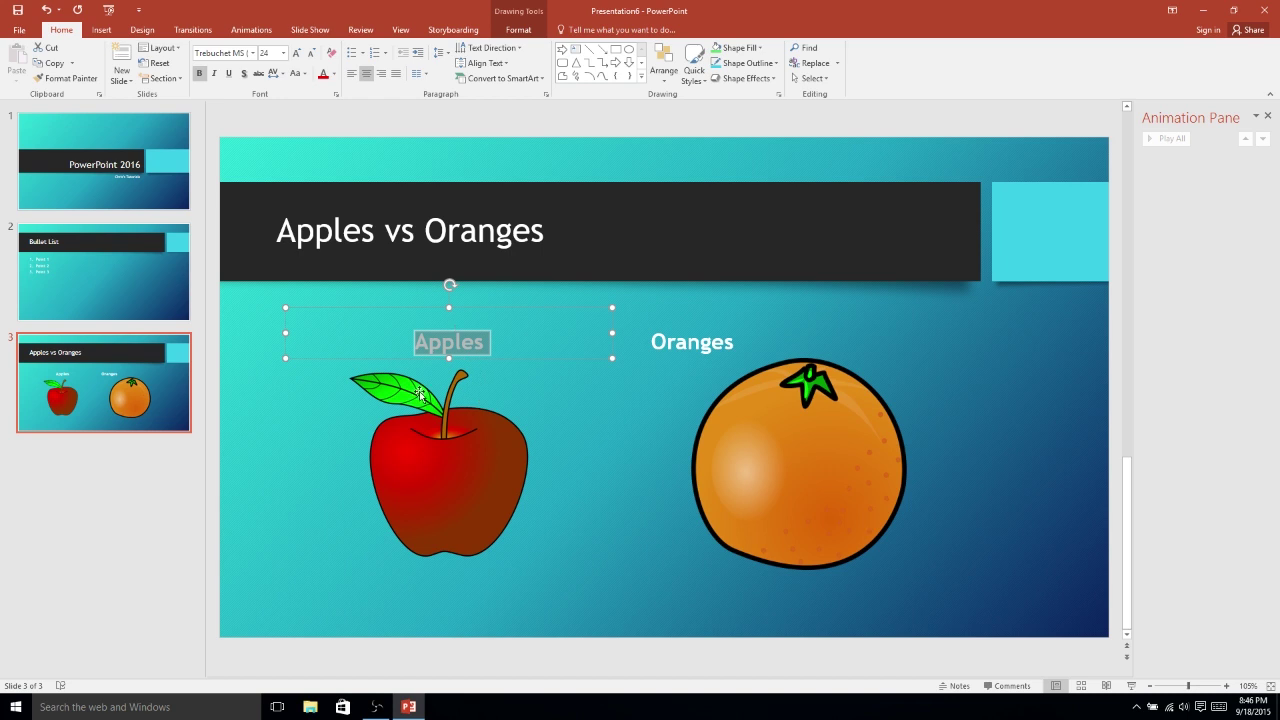
left_click(557, 443)
left_click(780, 331)
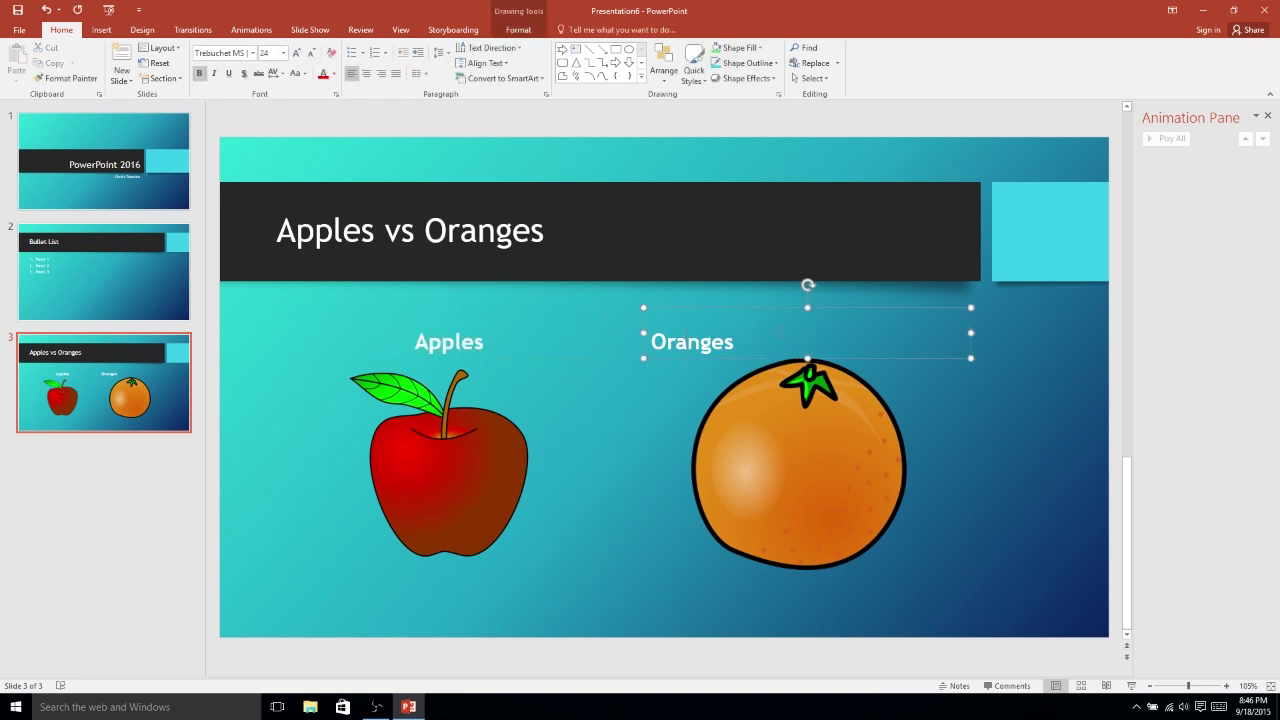
double_click(700, 342)
left_click(366, 73)
Step: Centre the 'Apples vs Oranges' slide title
left_click(551, 226)
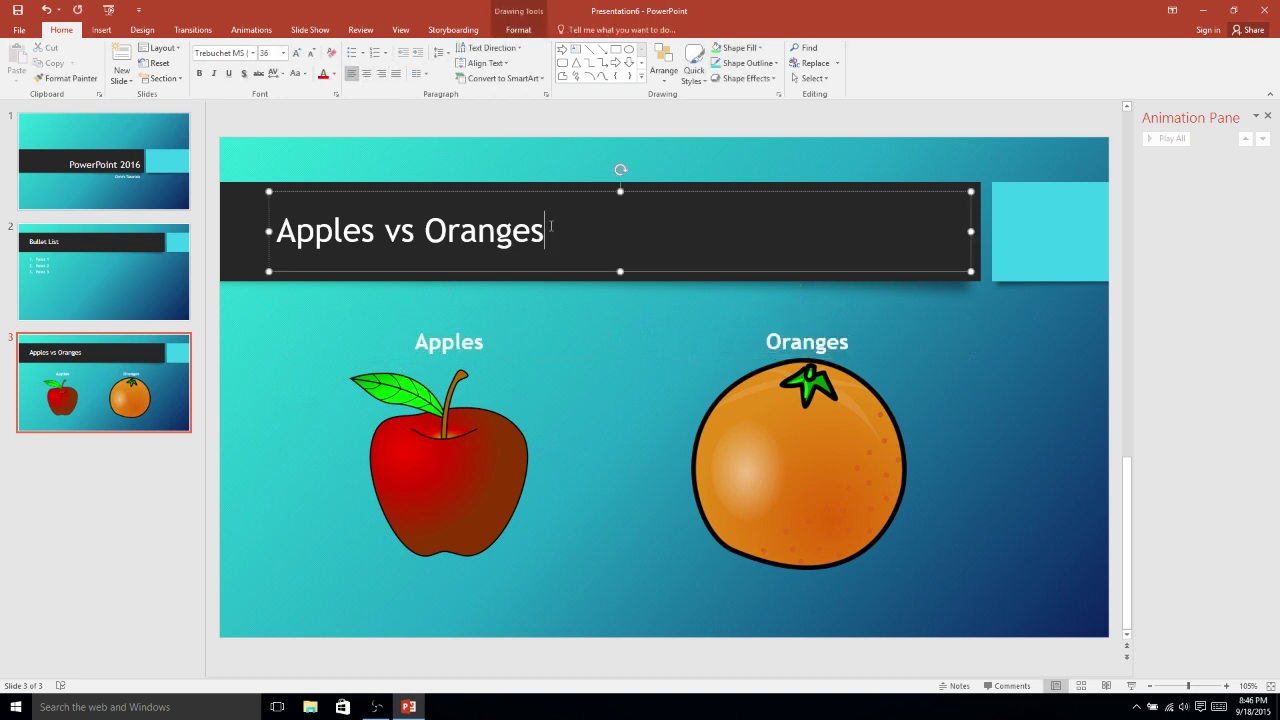
key("ctrl+a")
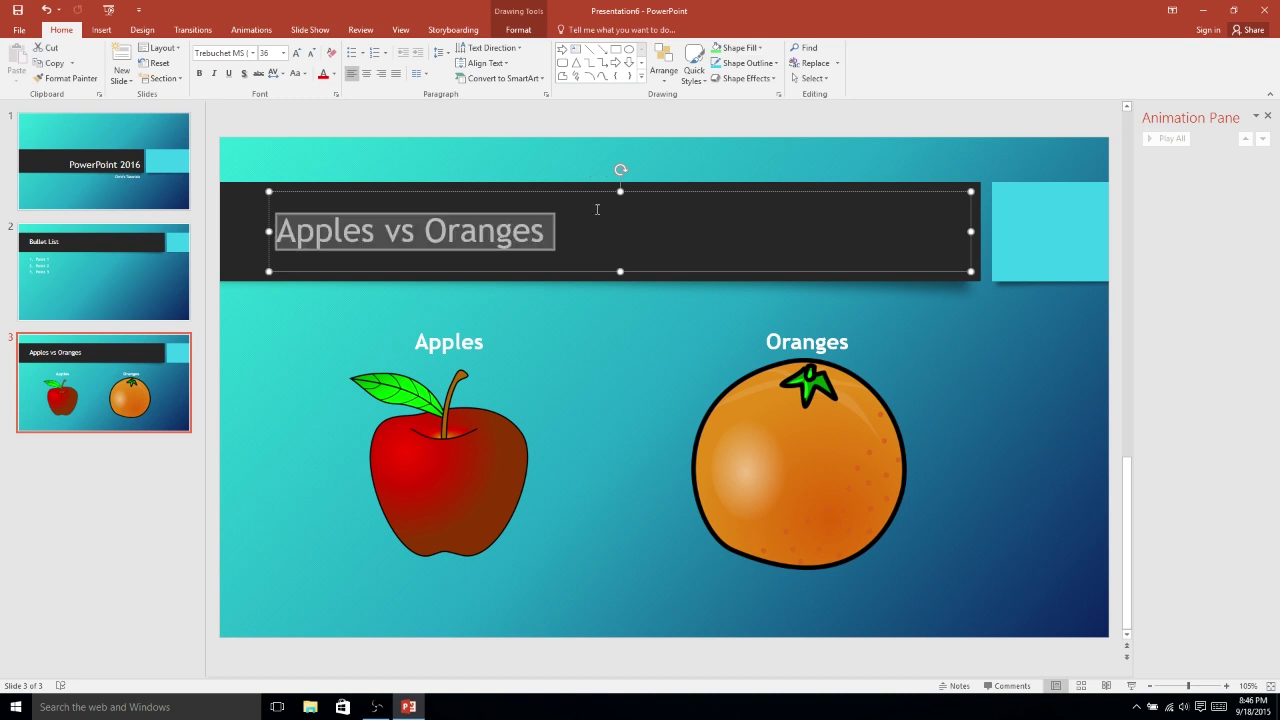
left_click(366, 73)
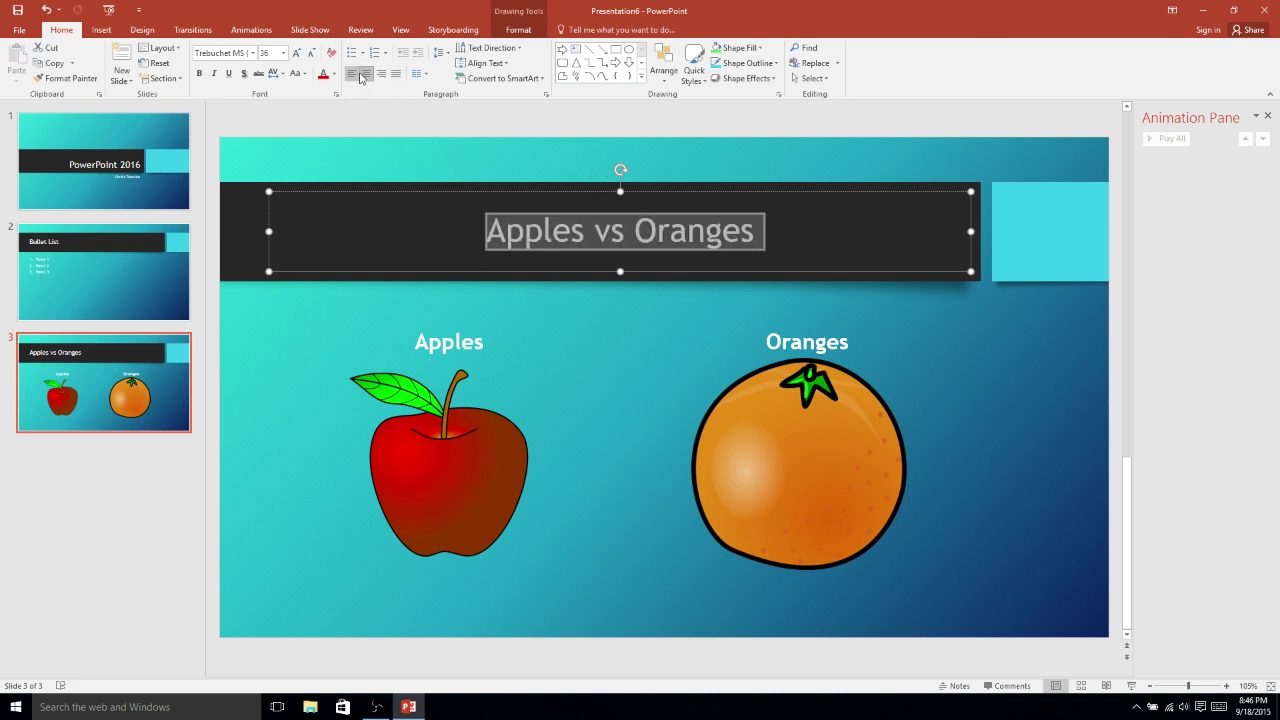
left_click(1011, 405)
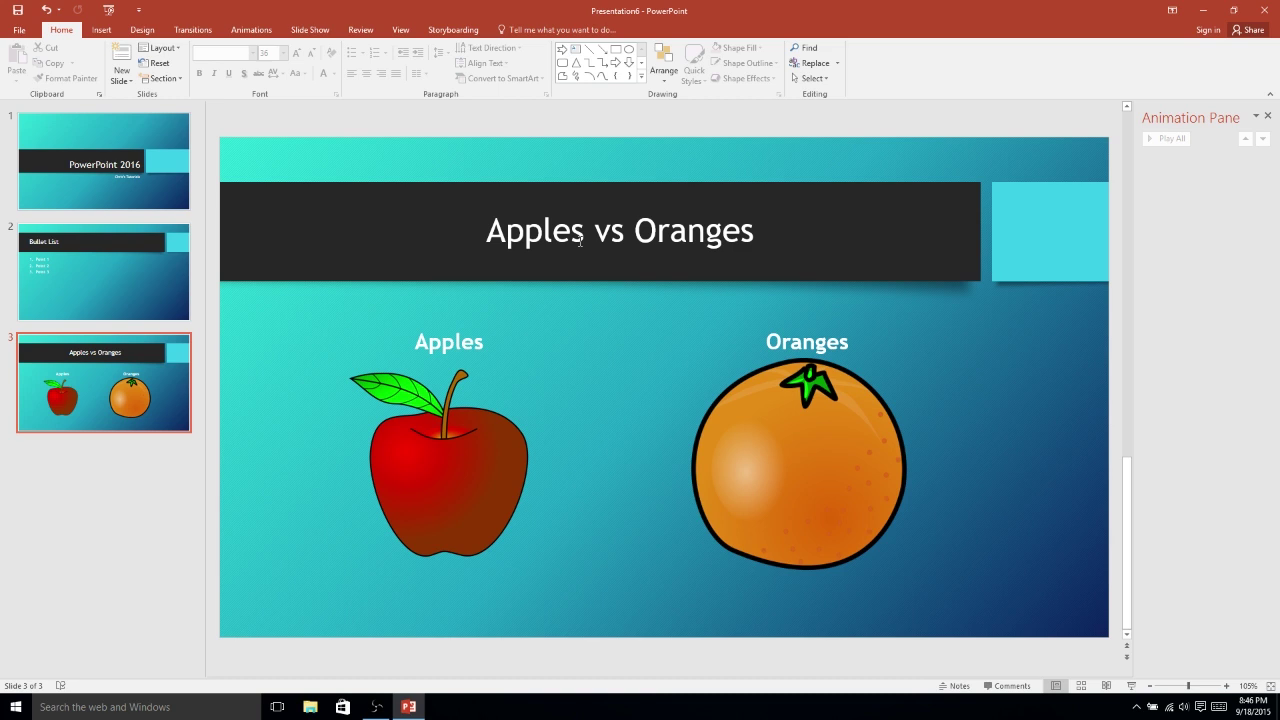
Step: Add slide 4 with the 3 Picture Column layout, deleting the accidental extra slide 5
right_click(115, 462)
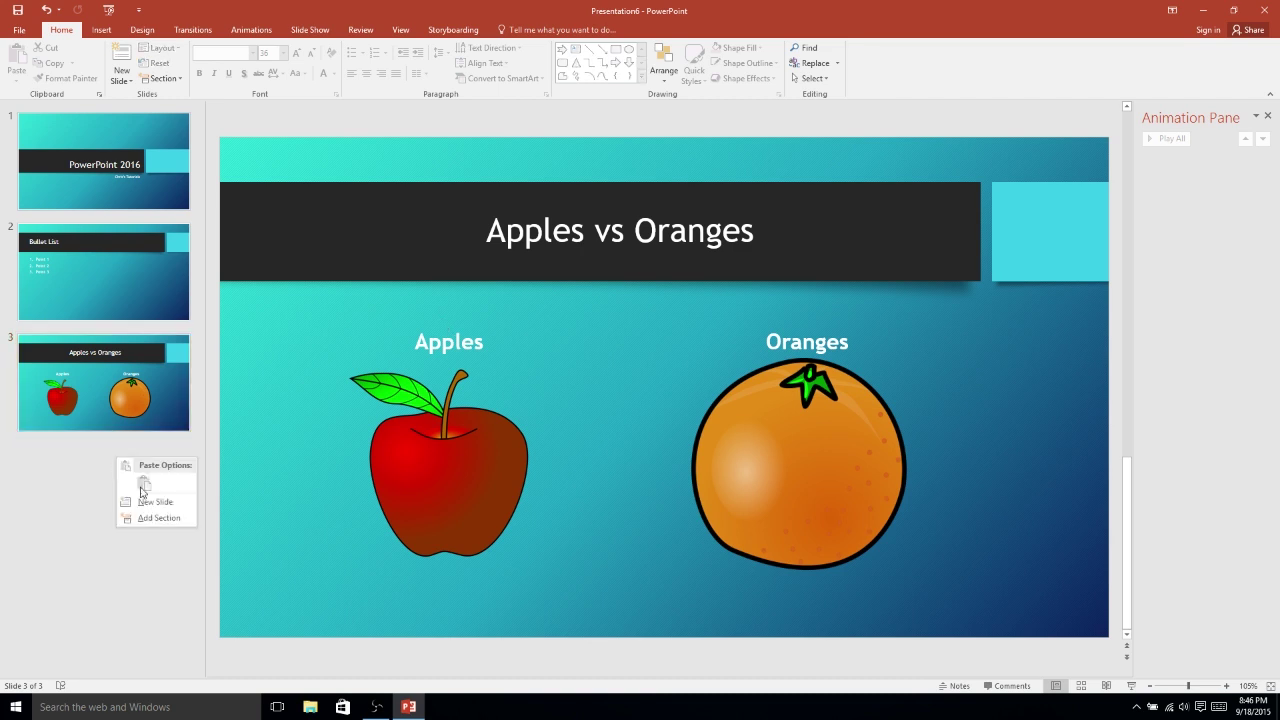
left_click(143, 500)
left_click(158, 48)
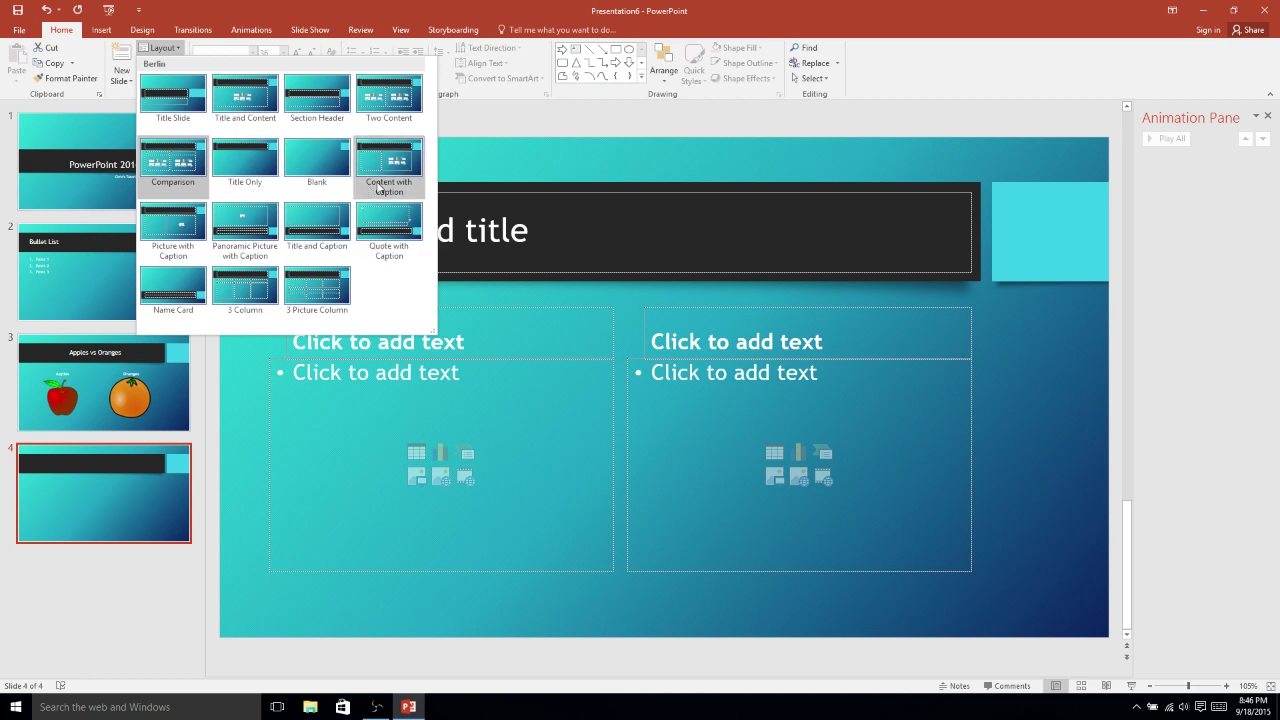
left_click(313, 288)
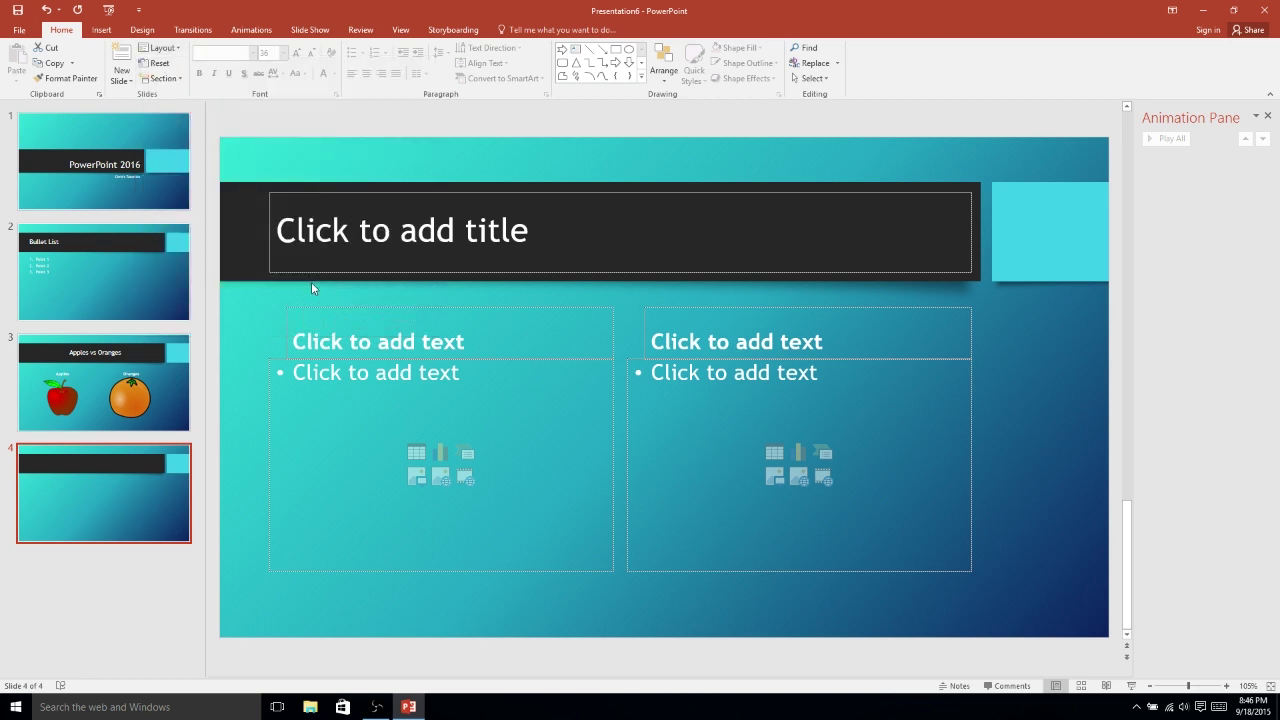
left_click(123, 62)
key("Delete")
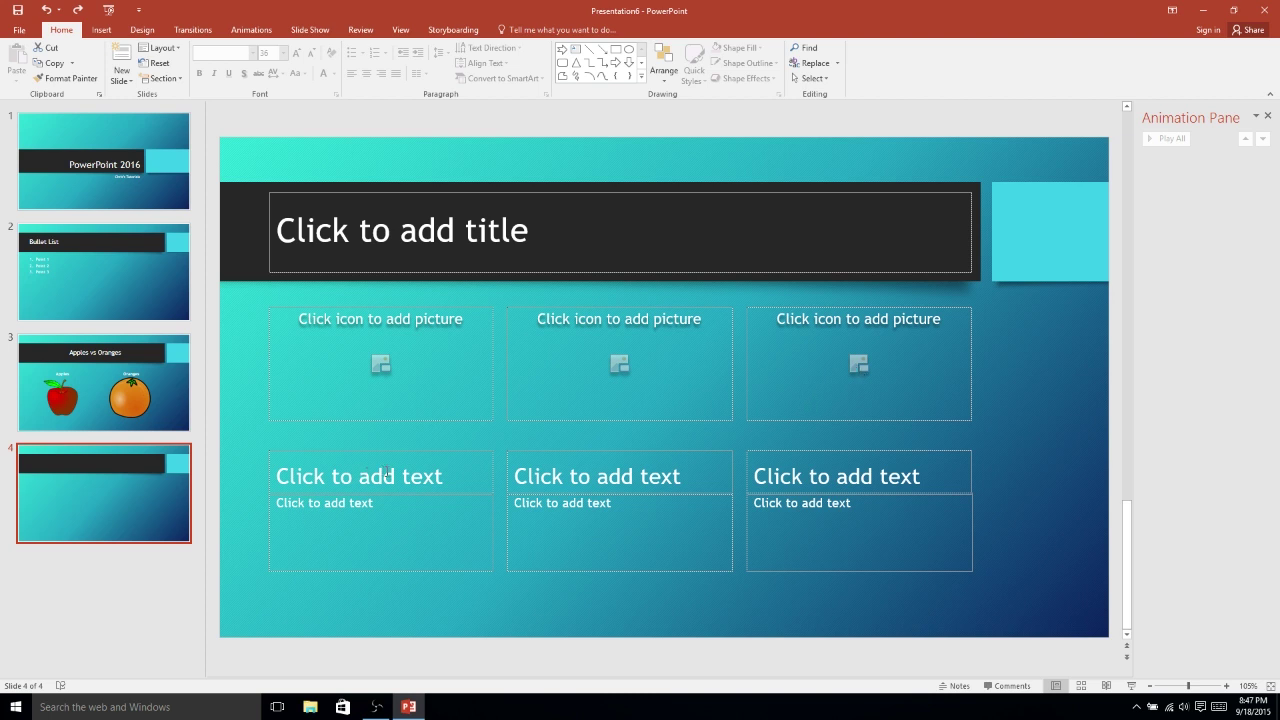
Step: Try the first column's caption and picture placeholders on slide 4, cancelling the picture insert
left_click(405, 522)
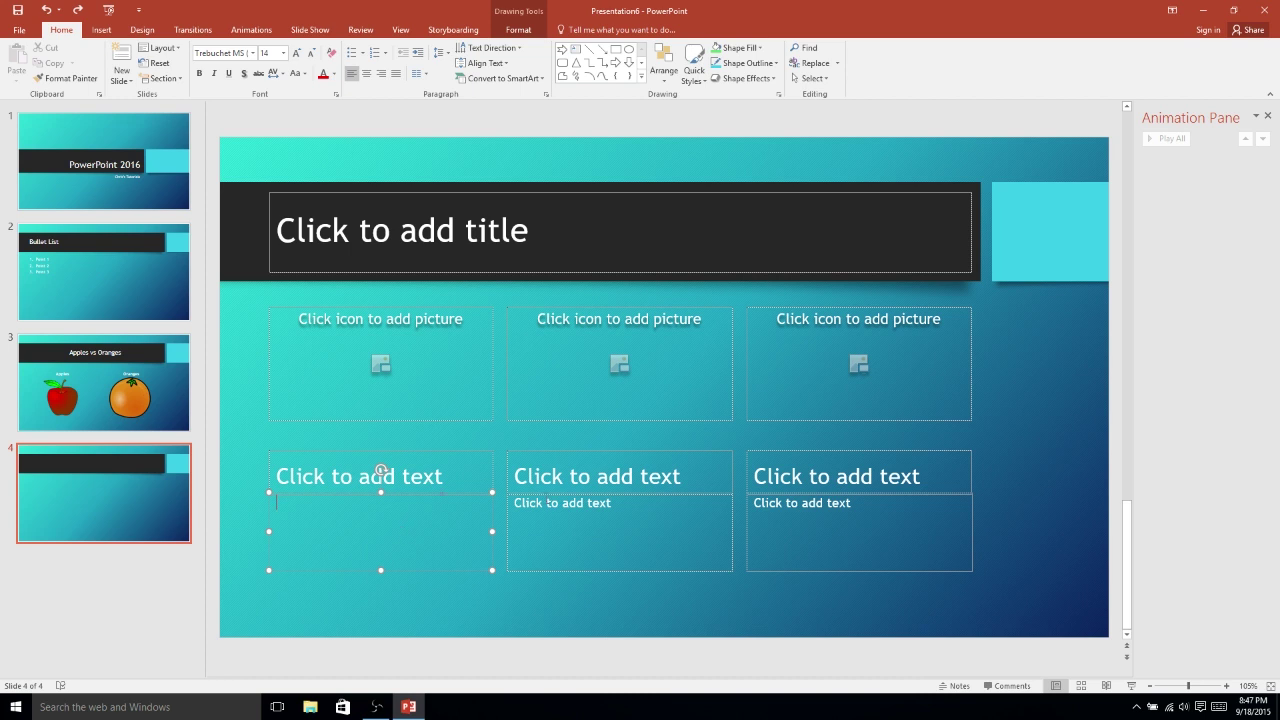
key("ctrl+Return")
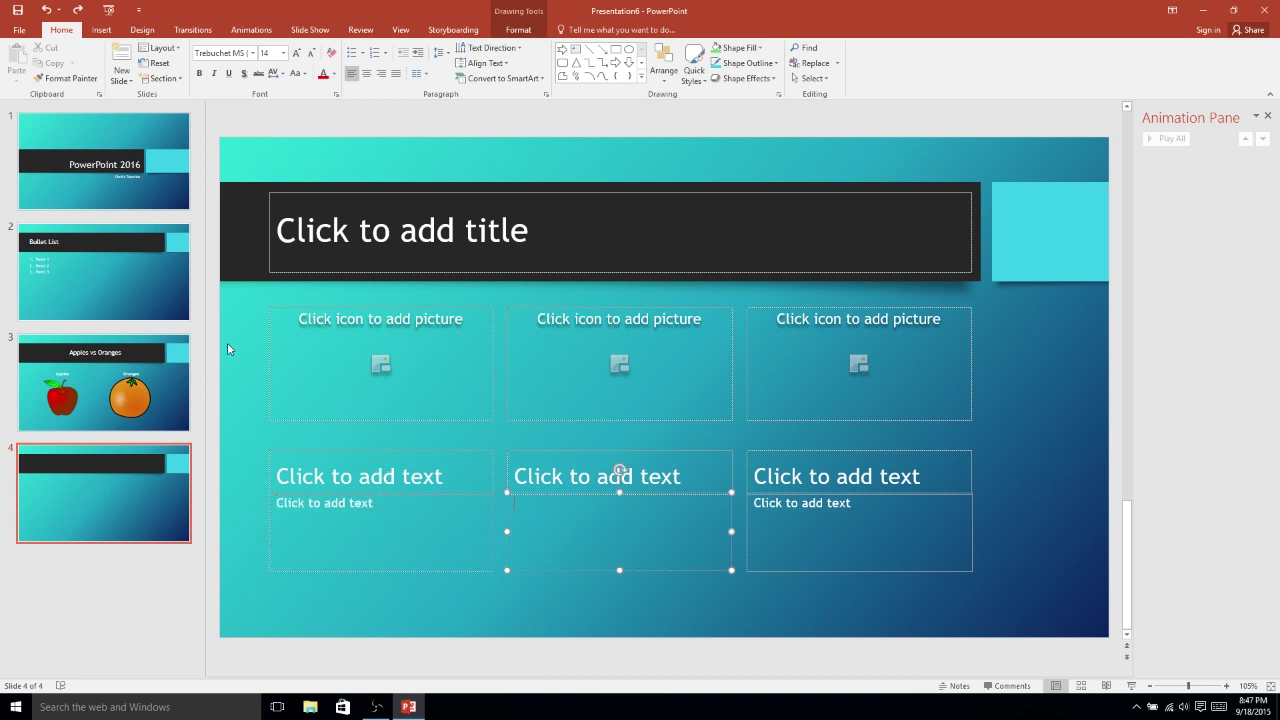
left_click(382, 364)
left_click(645, 453)
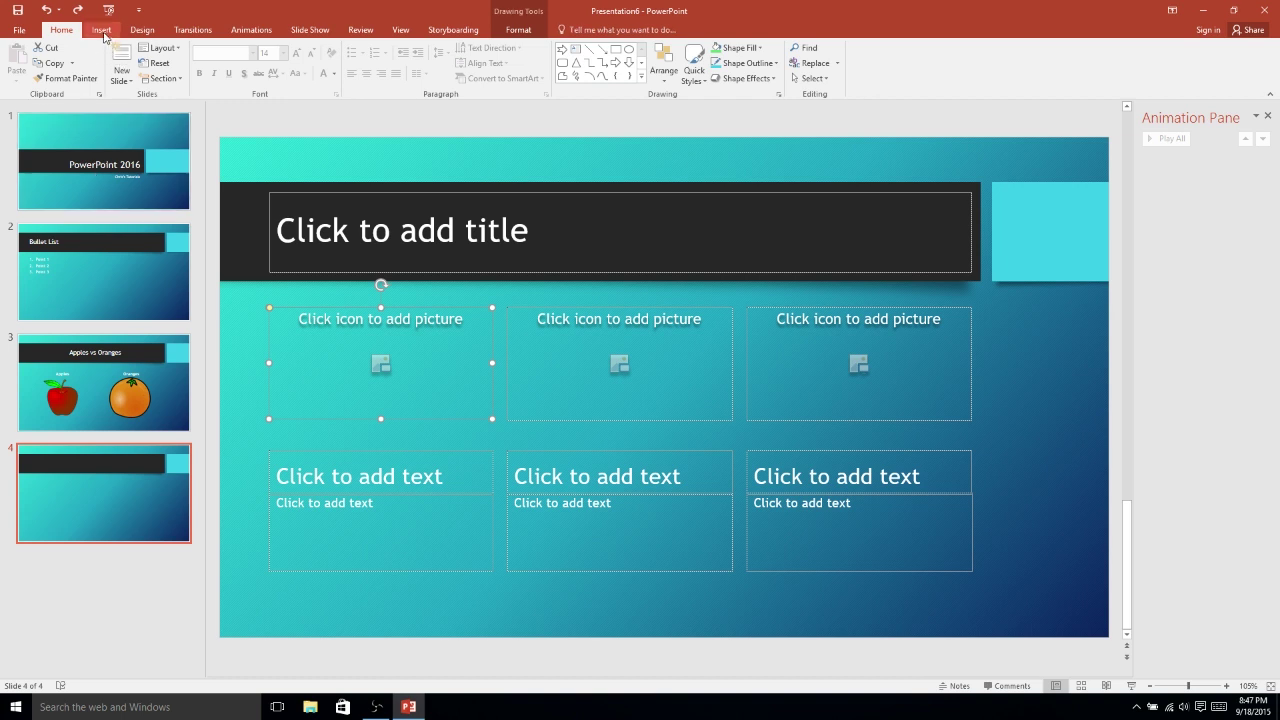
Step: Add a three-picture slide 5 and a Blank-layout slide 6
right_click(109, 593)
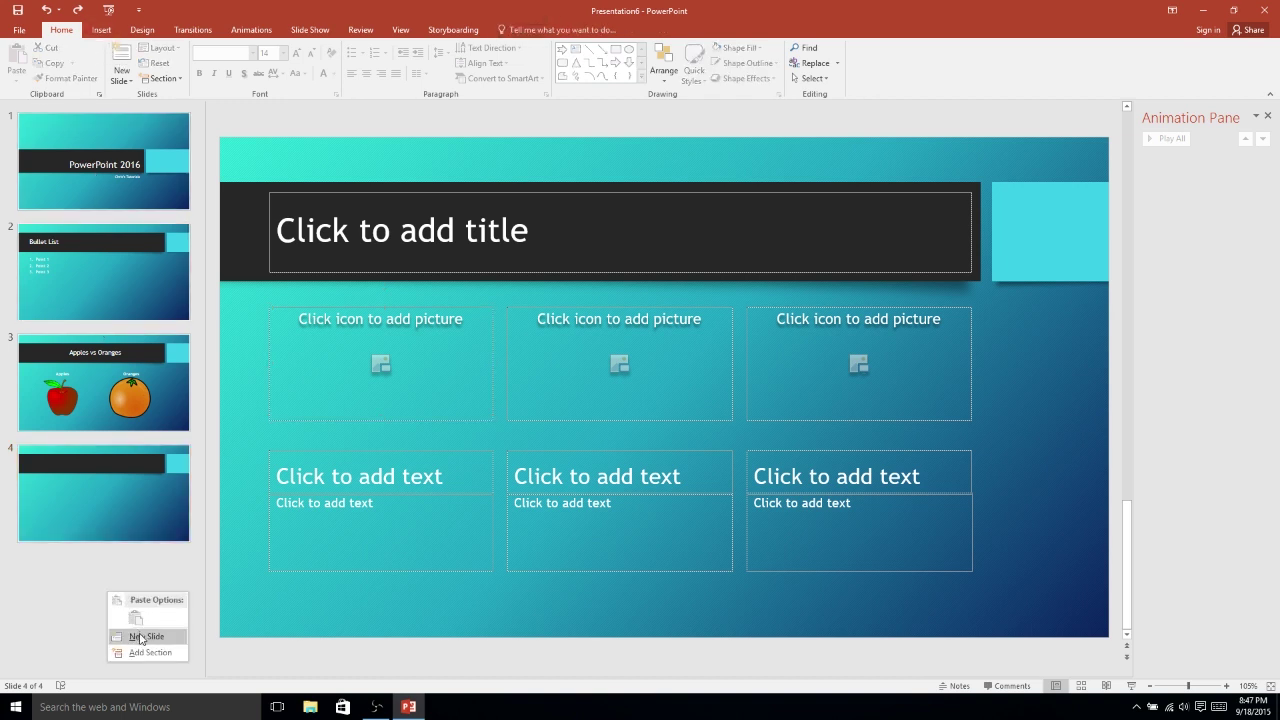
left_click(142, 637)
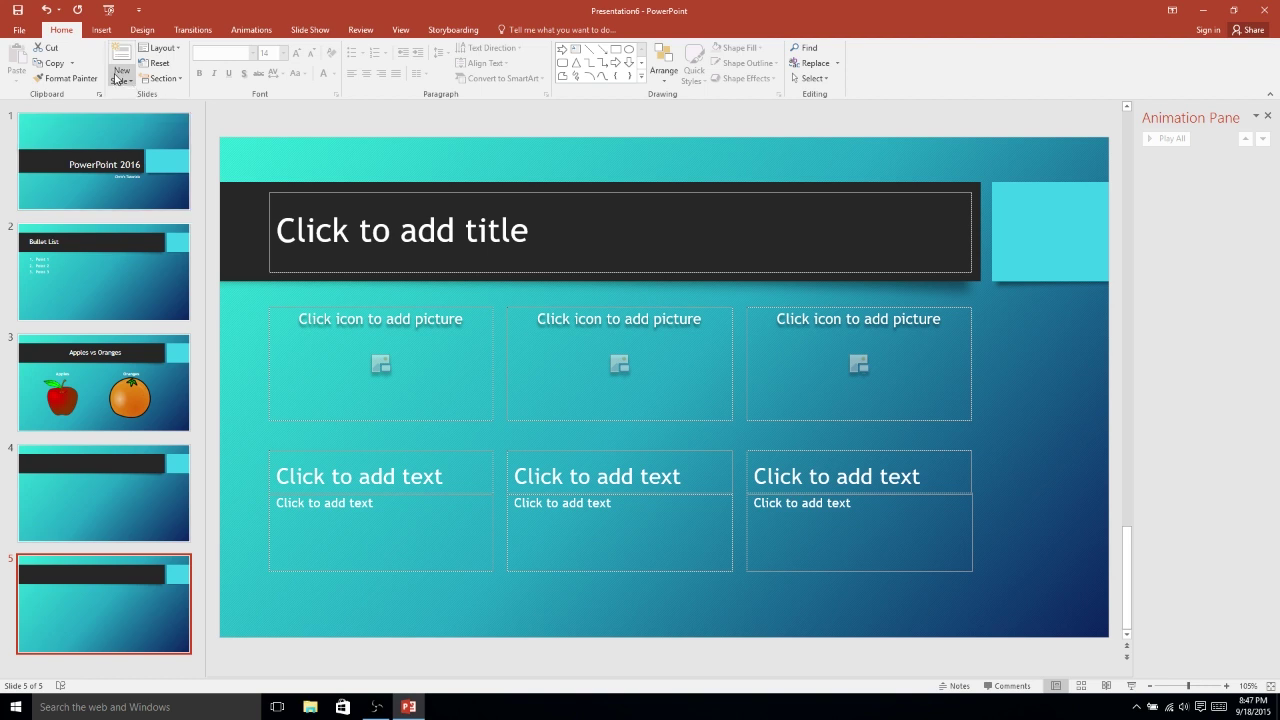
left_click(118, 79)
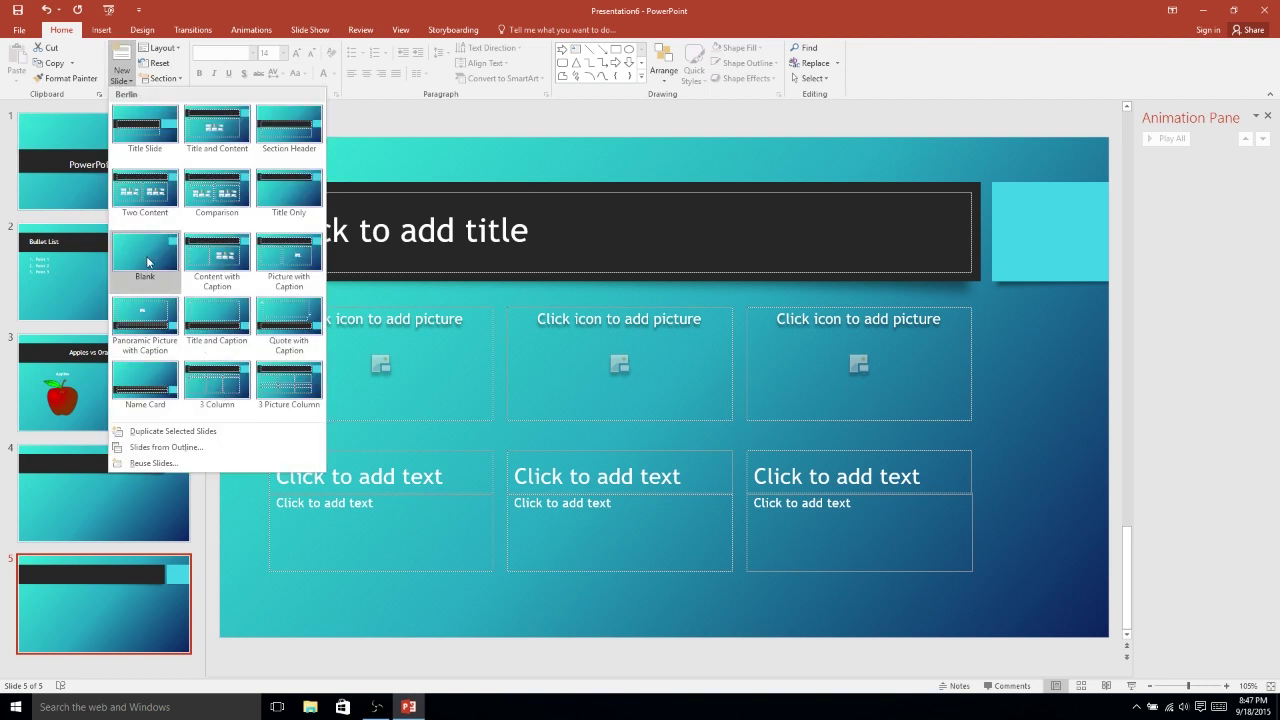
left_click(148, 261)
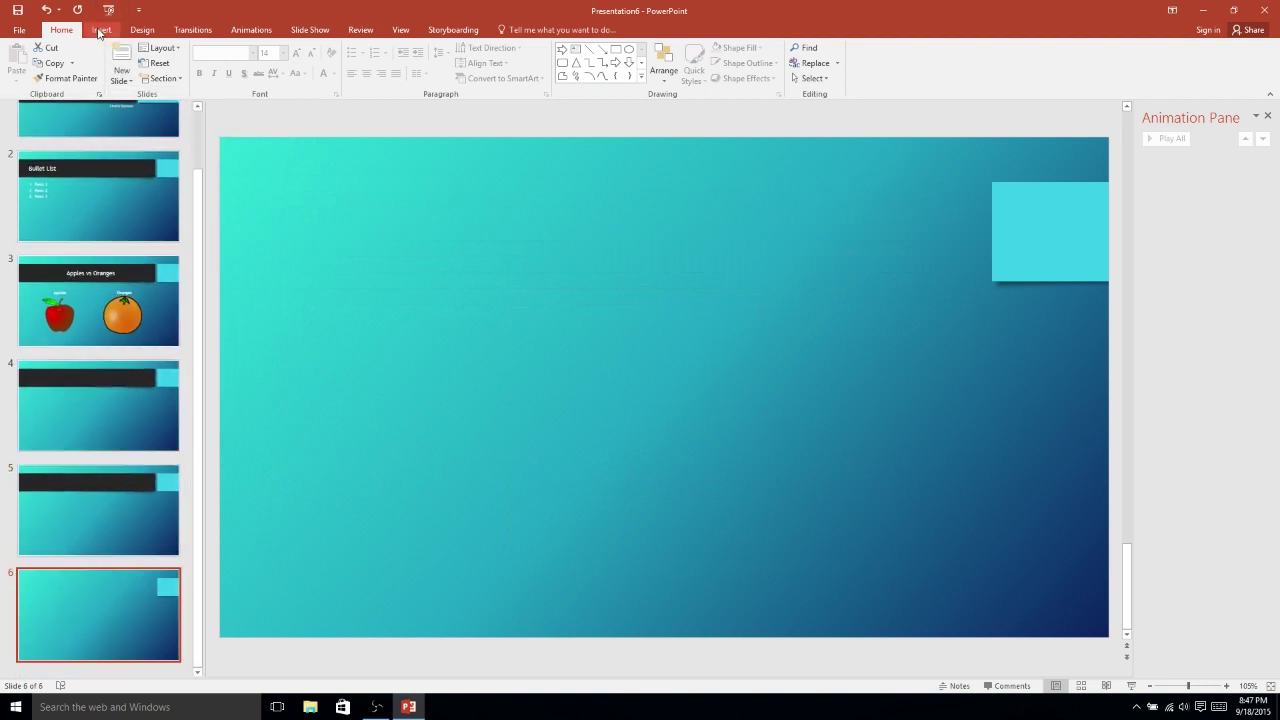
Step: Draw a text box near the top of slide 6
left_click(101, 30)
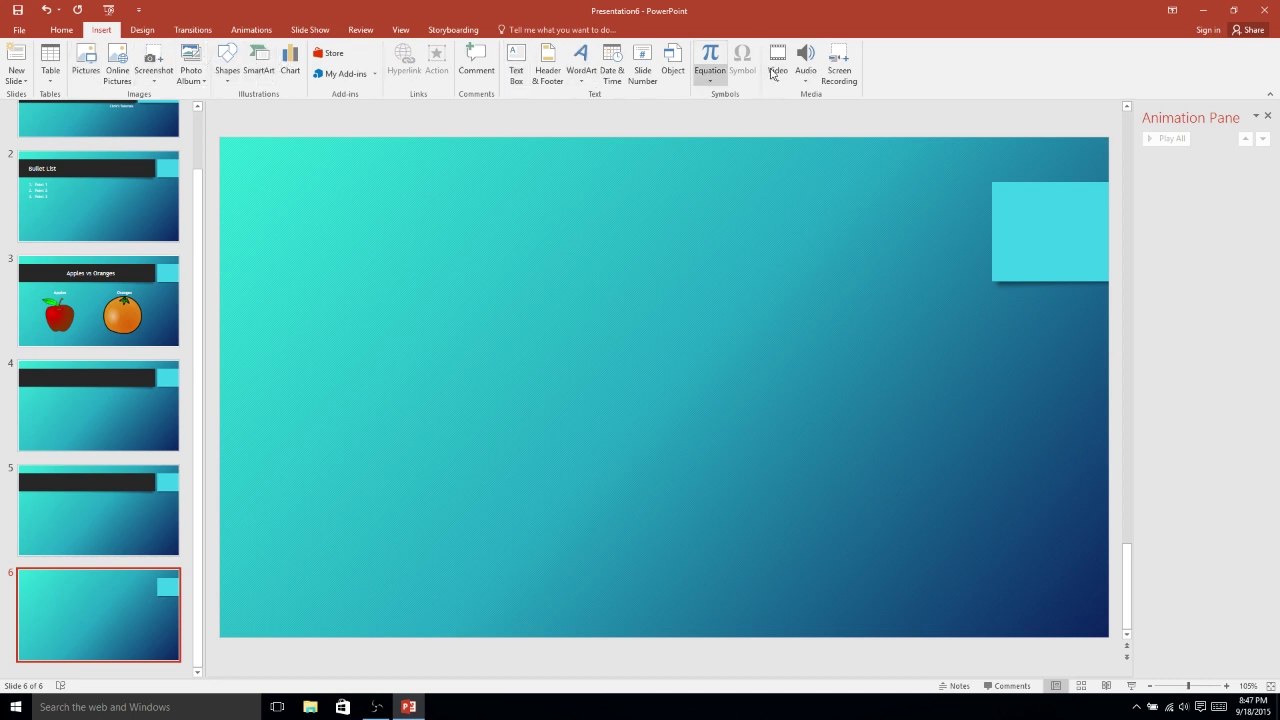
left_click(516, 64)
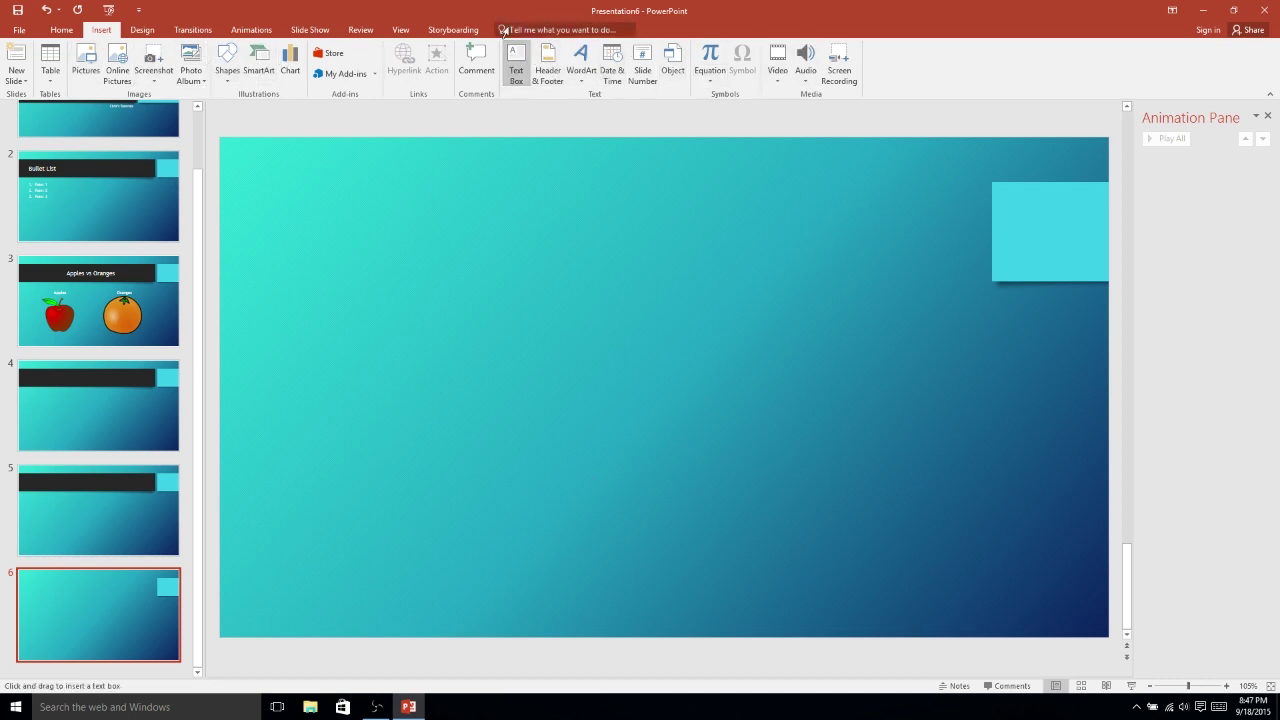
mouse_move(322, 186)
left_mouse_down()
mouse_move(437, 291)
mouse_move(792, 320)
left_mouse_up()
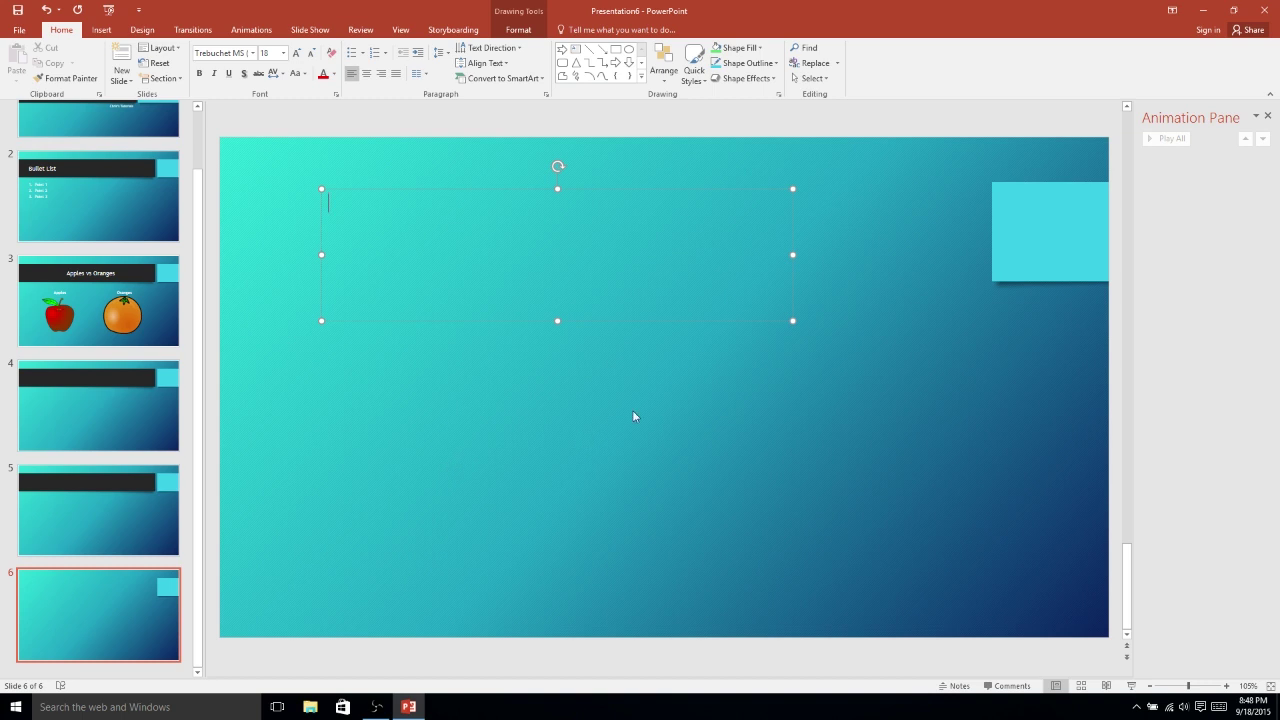
Step: Delete the empty text box, insert a 4x5 table, and toggle Header Row off and on
left_click(390, 176)
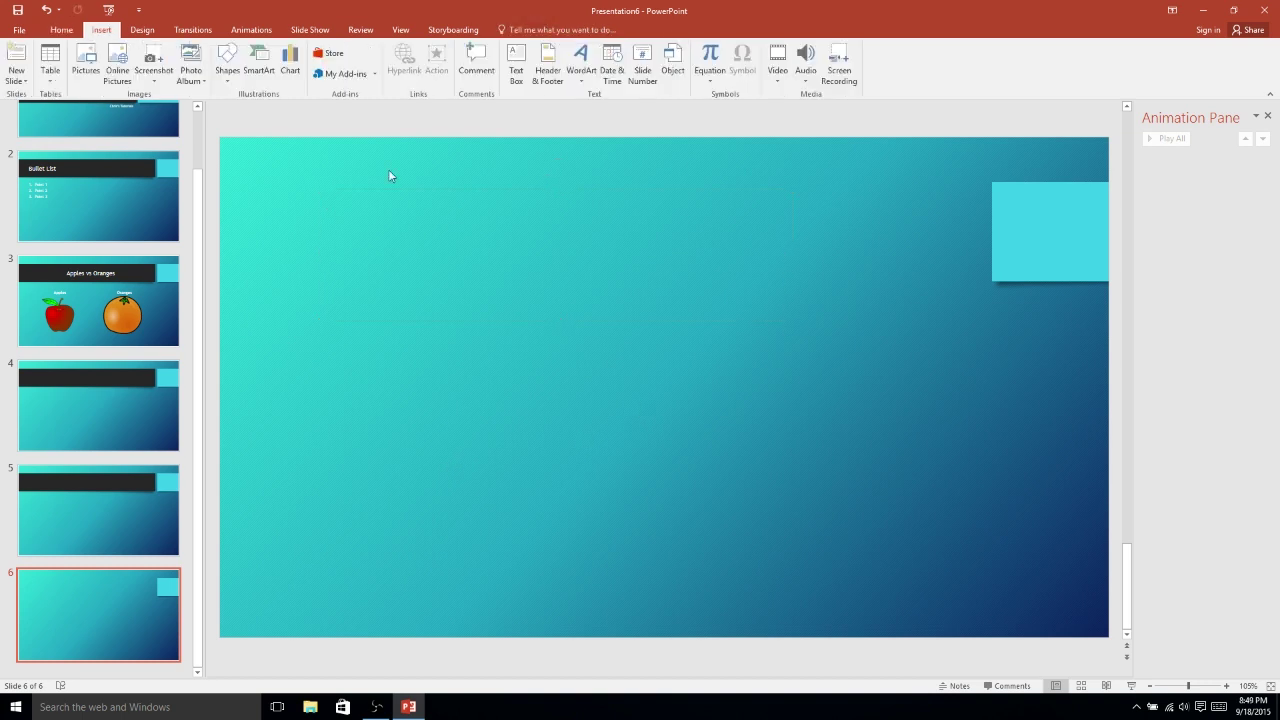
left_click(49, 70)
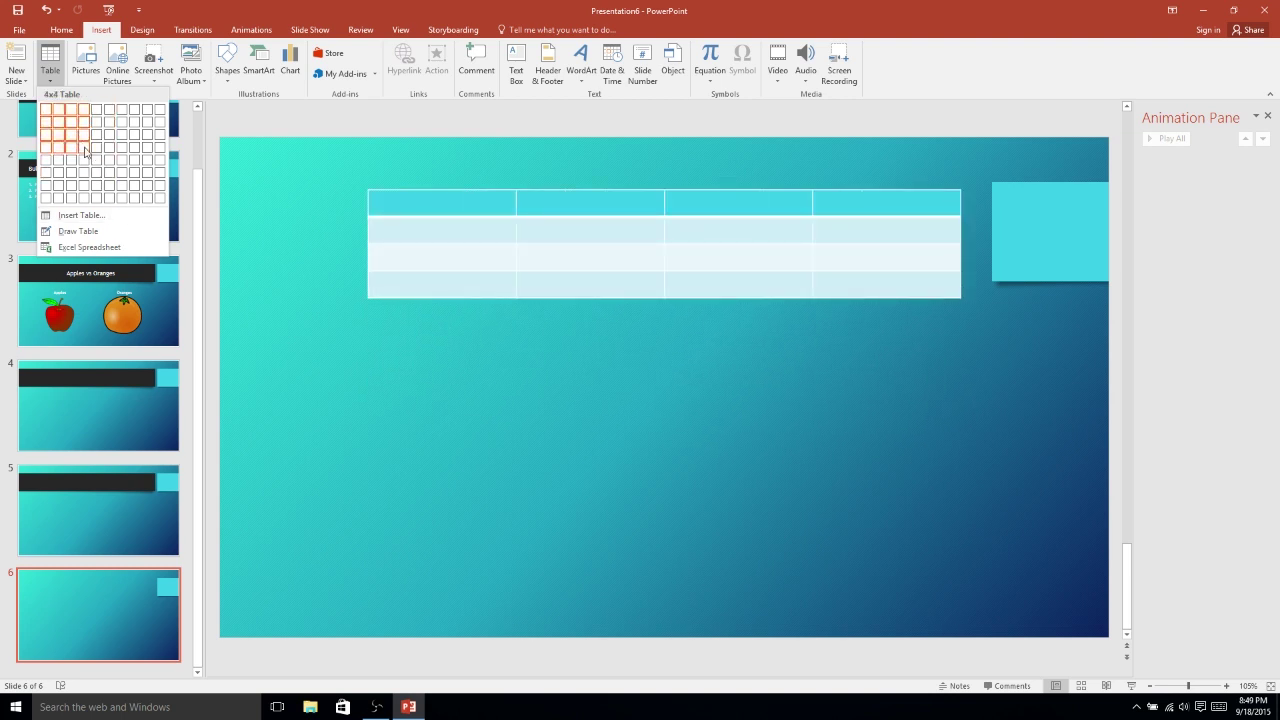
left_click(90, 159)
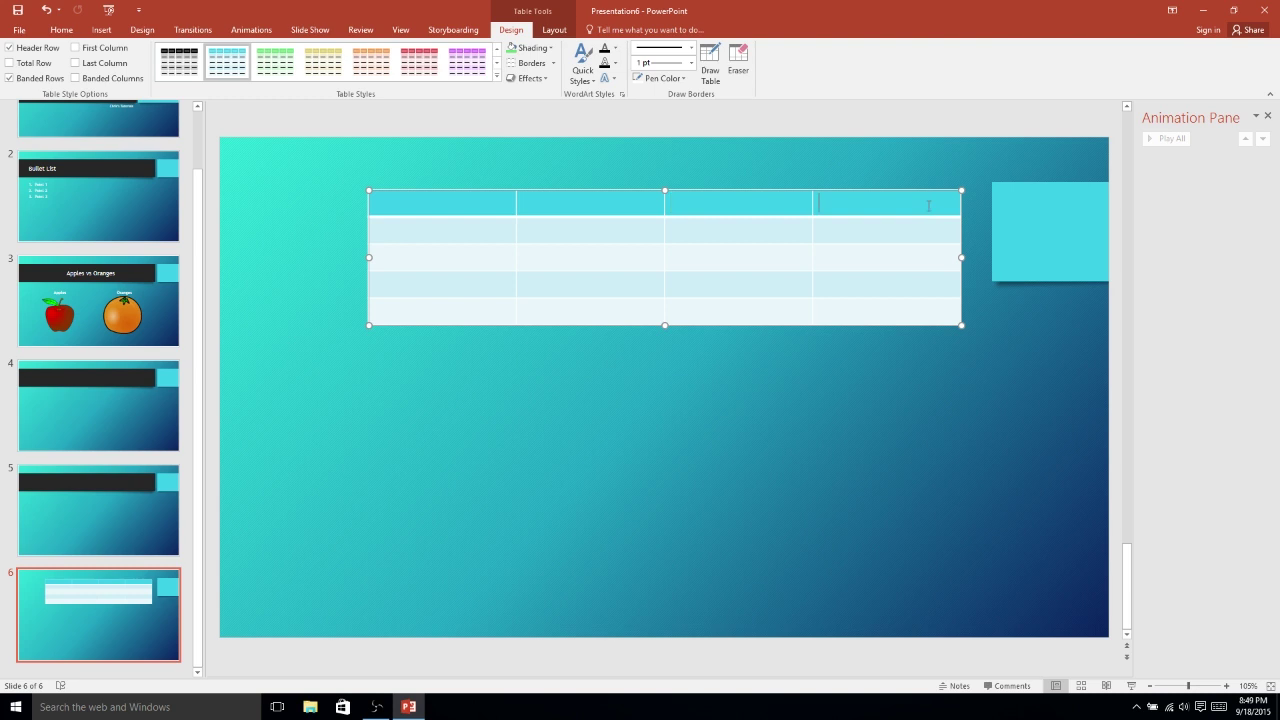
left_click(36, 50)
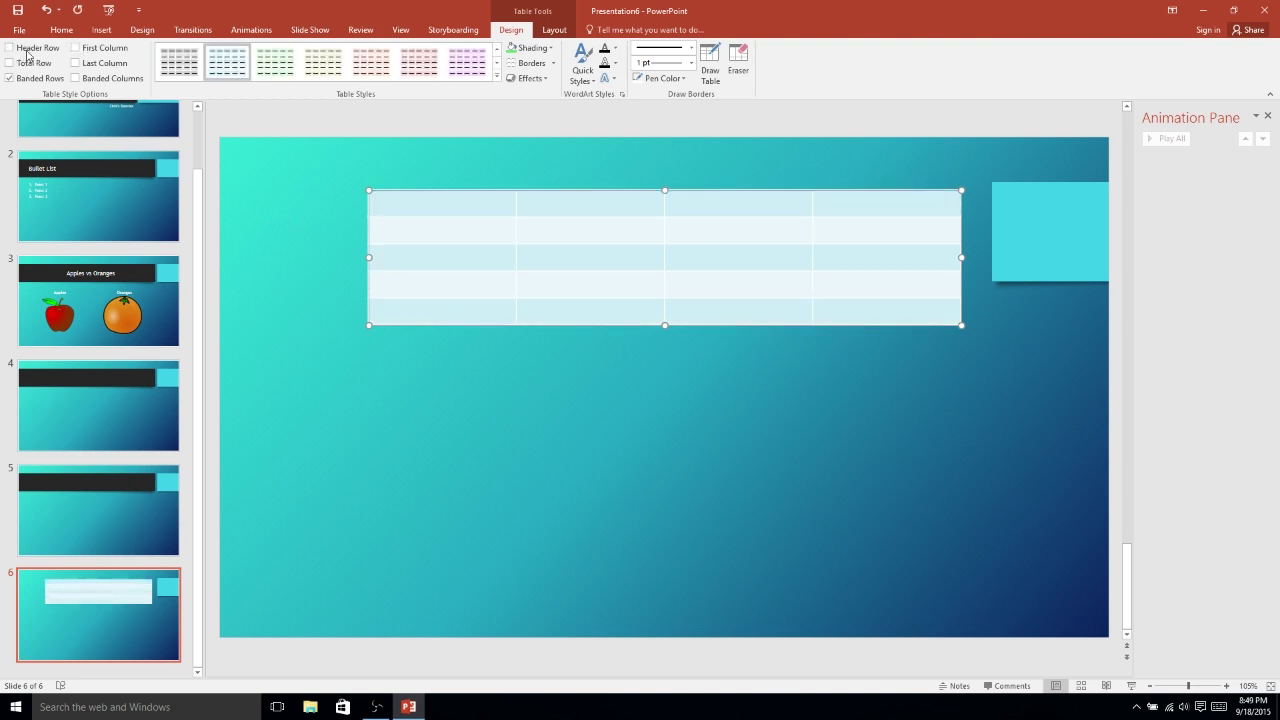
left_click(31, 48)
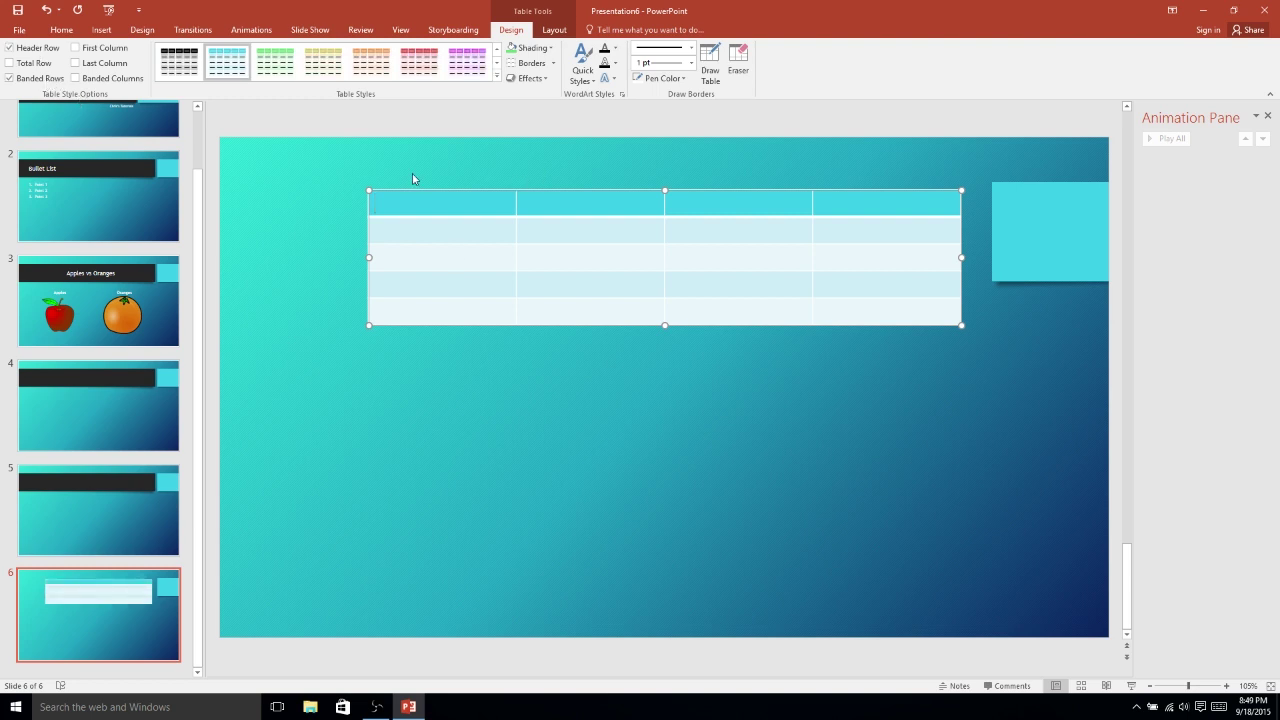
Step: Apply the red Medium Style 2 - Accent 5 table style
left_click_drag(380, 240, 874, 223)
left_click(874, 223)
left_click(497, 76)
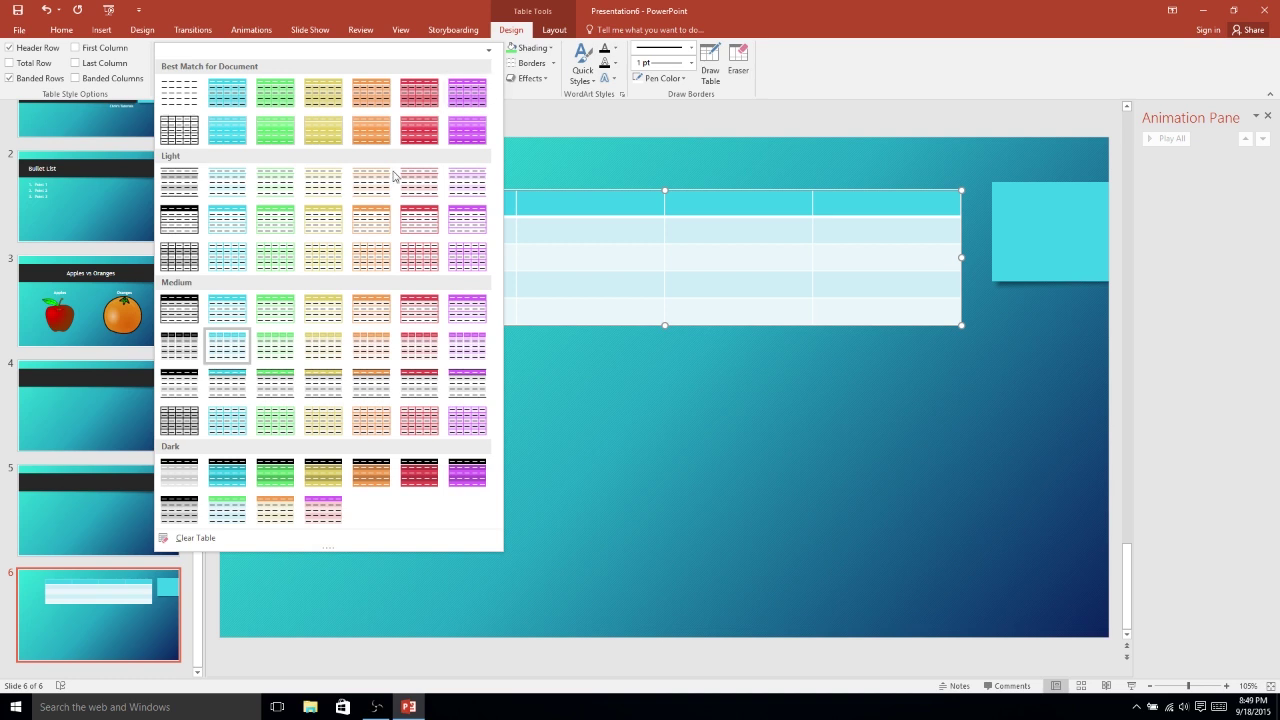
left_click(426, 349)
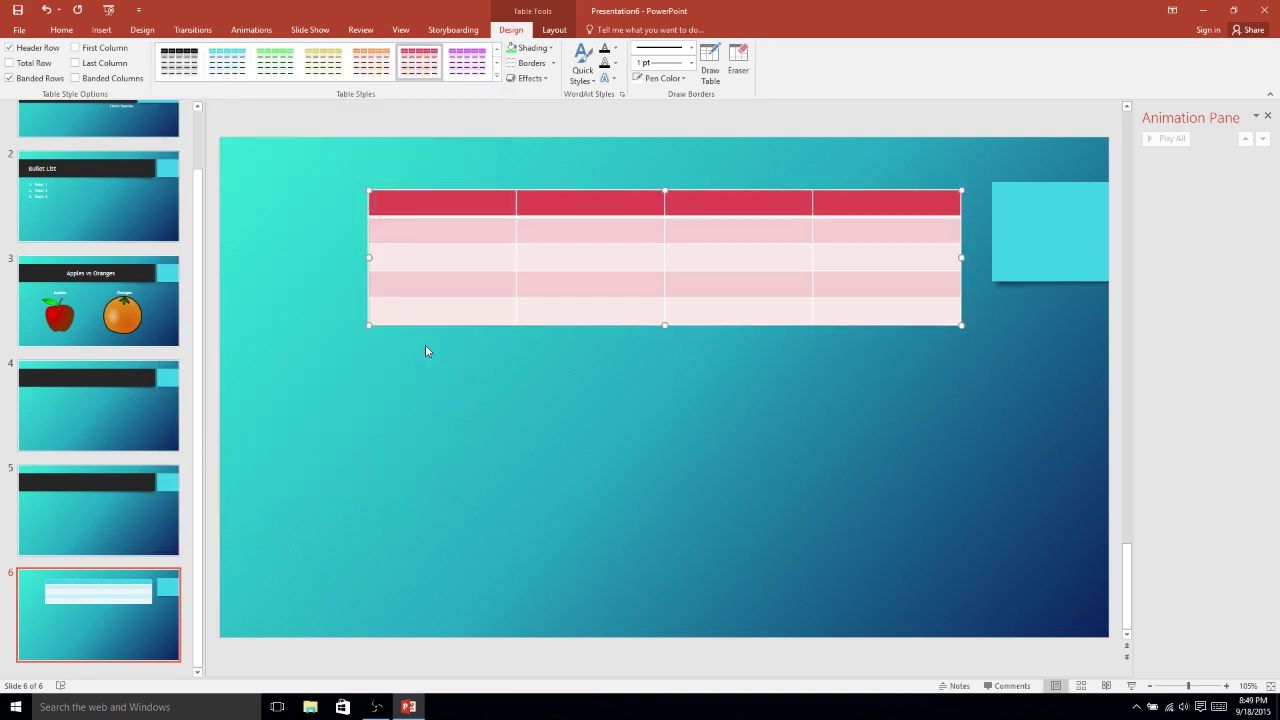
Step: Fill the header row with Title 1, Title 2, Title 3 and Title 4
left_click(430, 207)
type("Title 1")
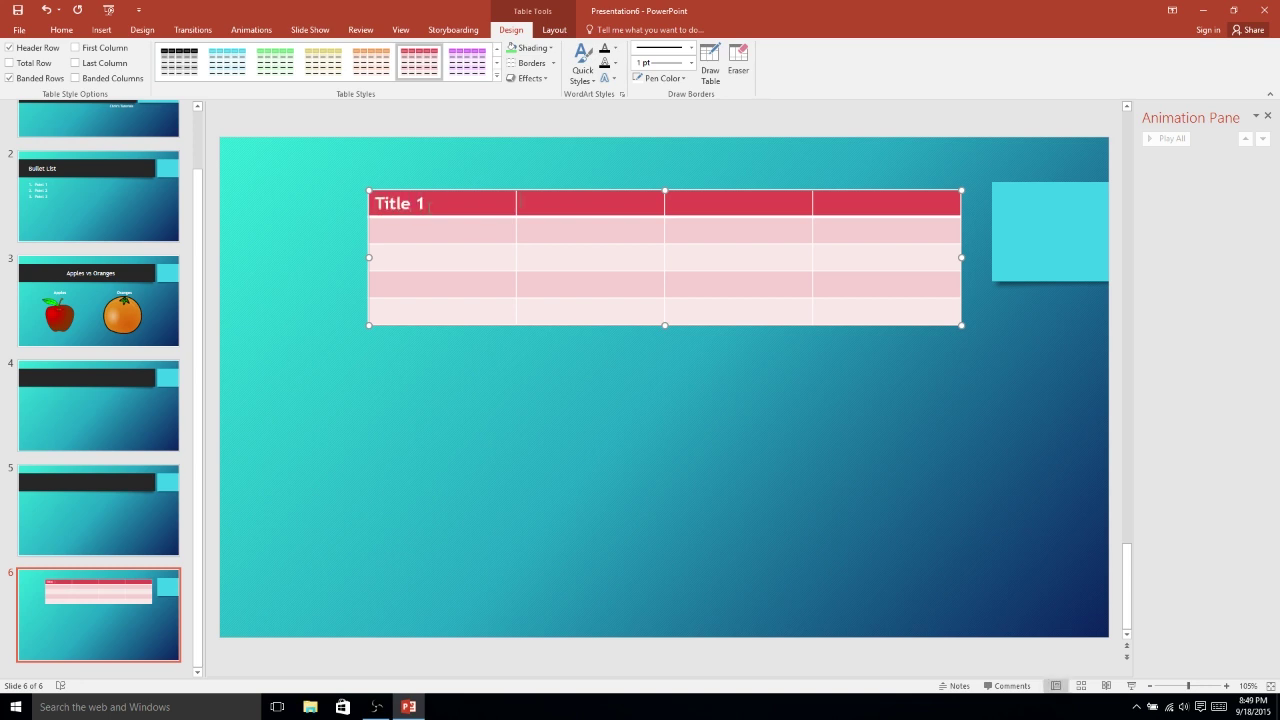
key("Tab")
type("Title 2")
key("Tab")
type("Title 3")
key("Tab")
type("Title 4")
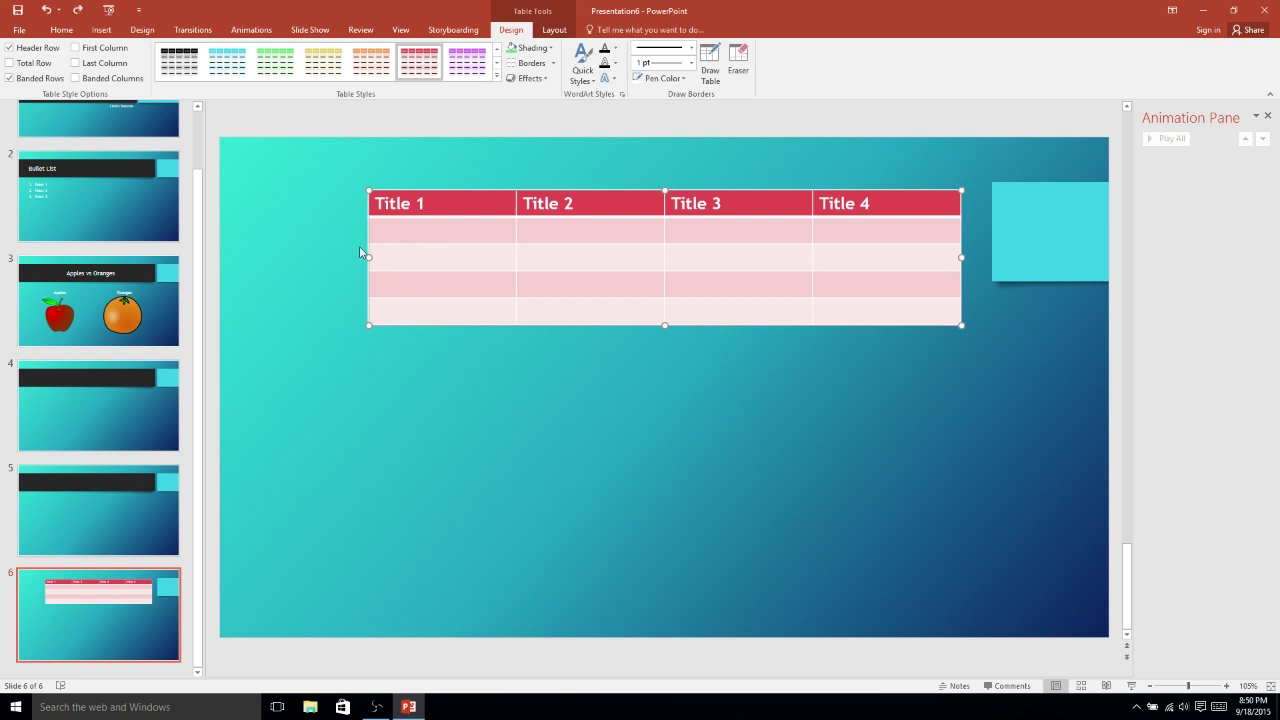
Step: Add a total row and enter $5, $15$25 and $45 down the first column
left_click(9, 63)
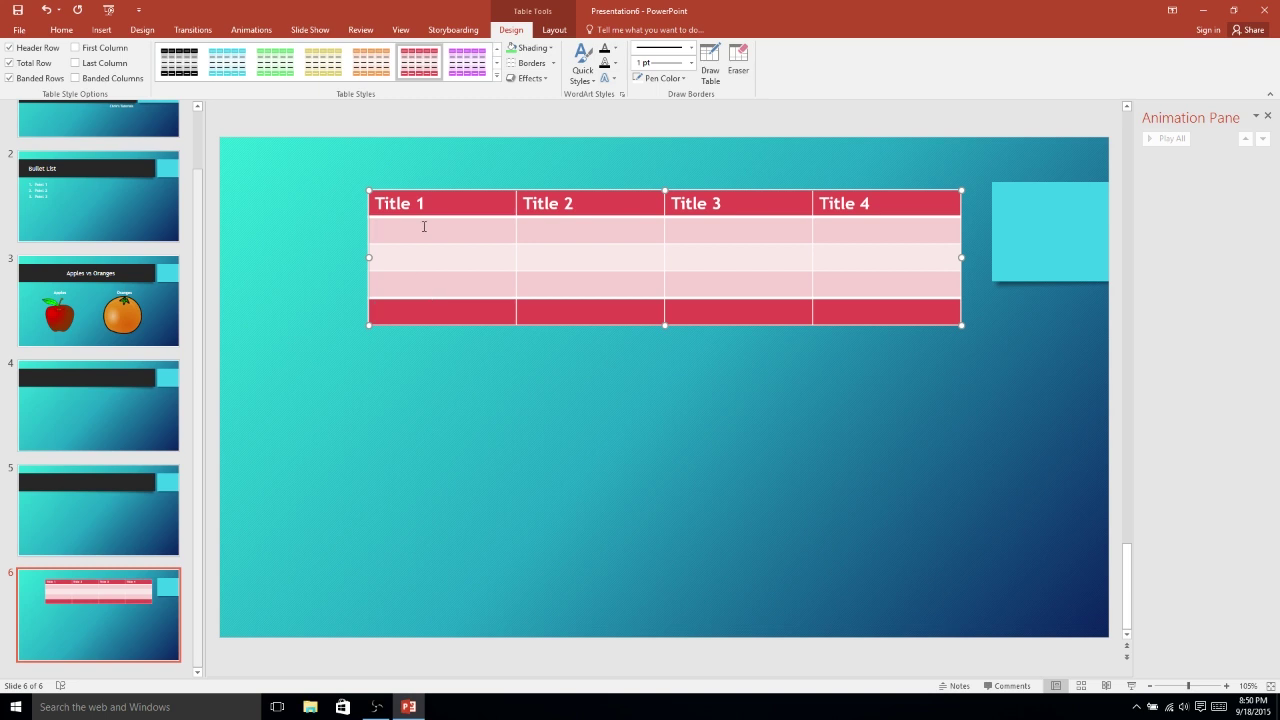
type("$5")
key("Tab")
type("4")
key("Tab")
left_click(588, 259)
key("BackSpace")
left_click(378, 257)
type("$15$25")
left_click(416, 313)
type("$45")
Step: Turn on First Column, turn off Header Row styling, and return to the Apples vs Oranges slide
left_click(582, 148)
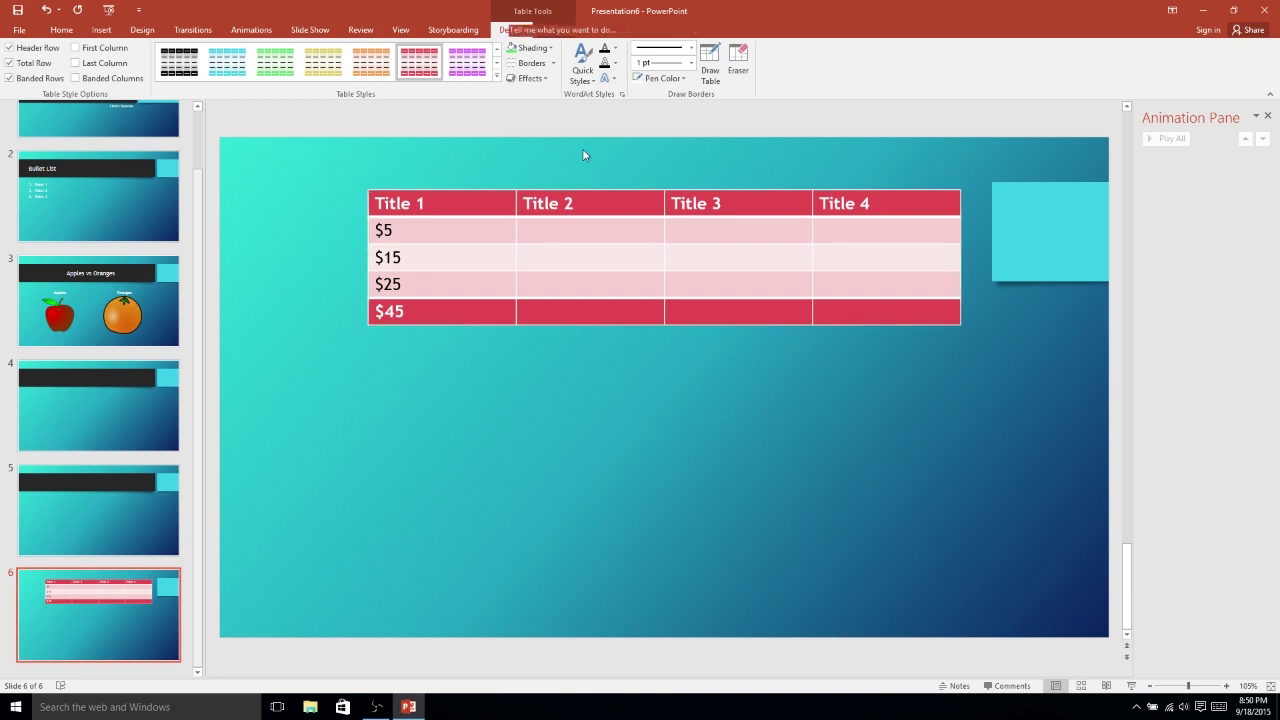
left_click(430, 258)
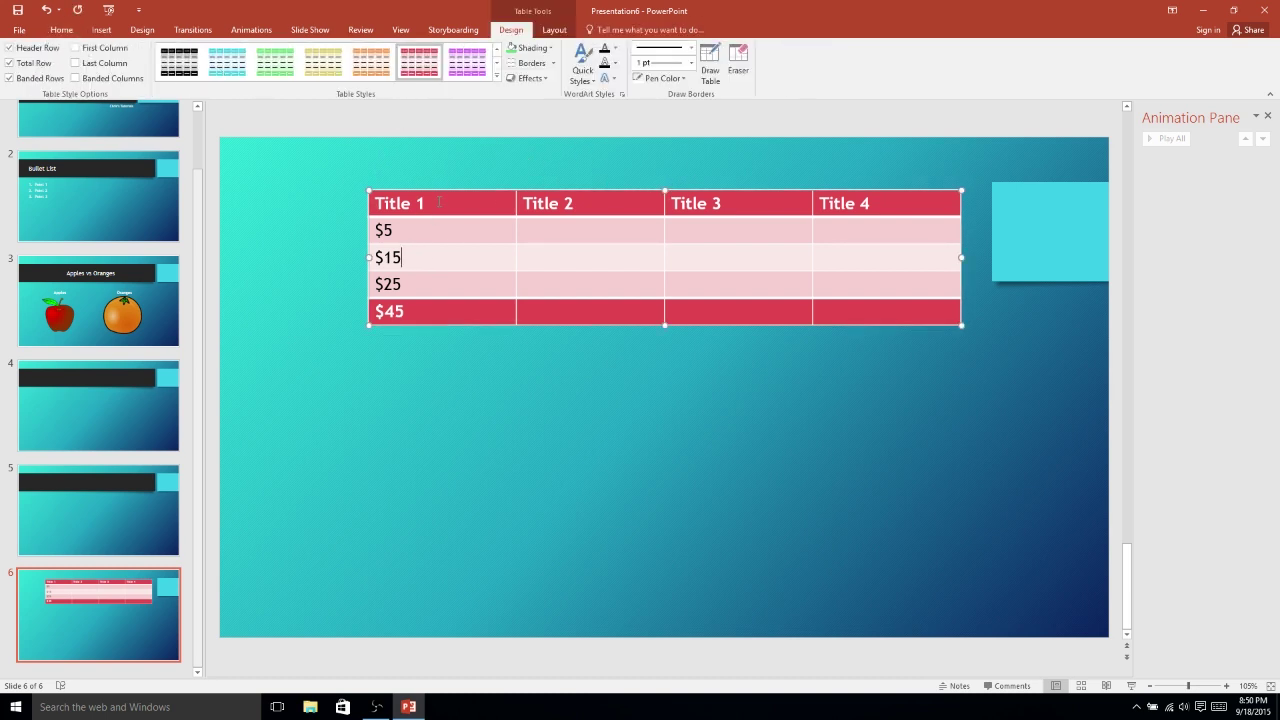
left_click_drag(442, 203, 398, 203)
left_click(114, 48)
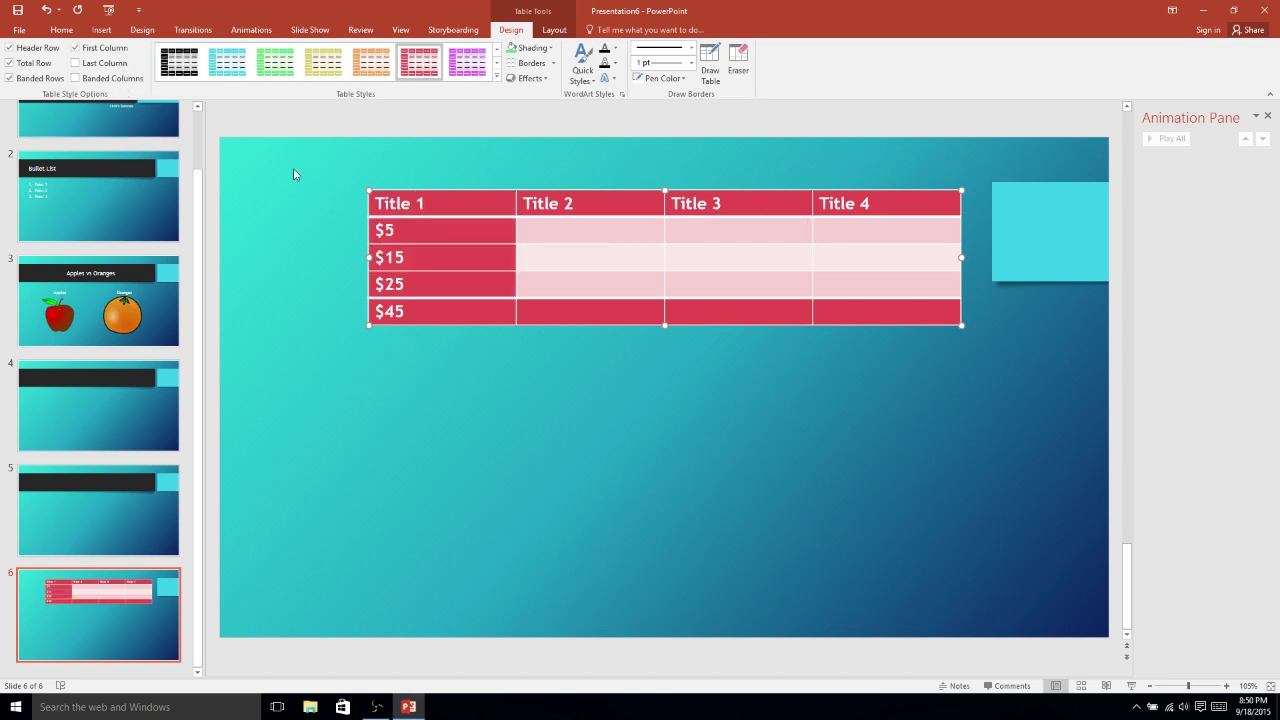
left_click(38, 48)
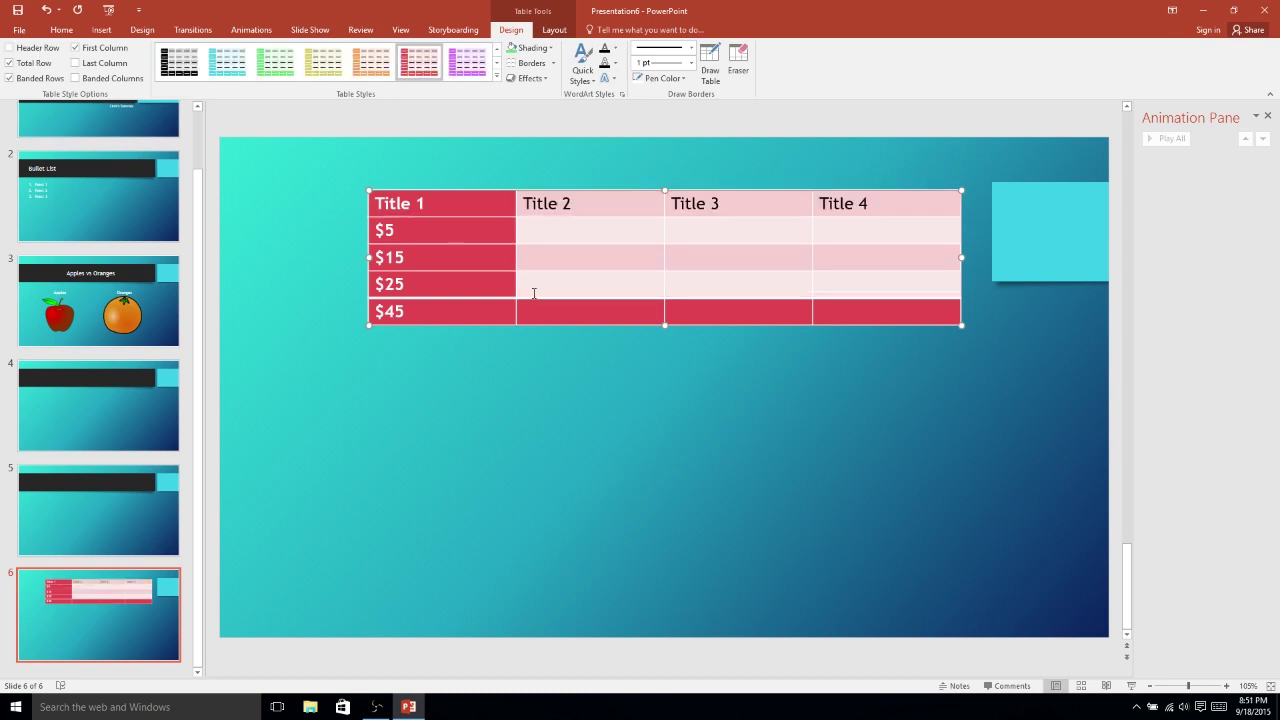
left_click(98, 300)
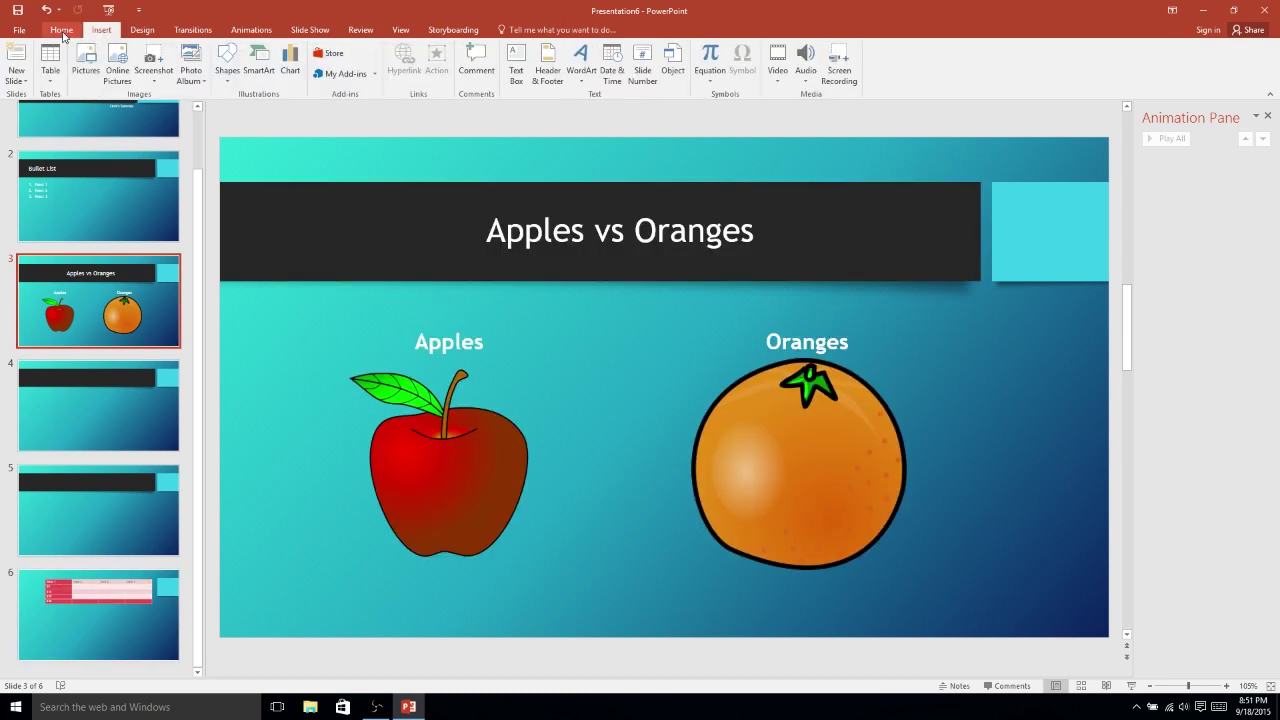
Step: Review the Transitions and Slide Show options, then go back to slide 2, Bullet List
left_click(174, 31)
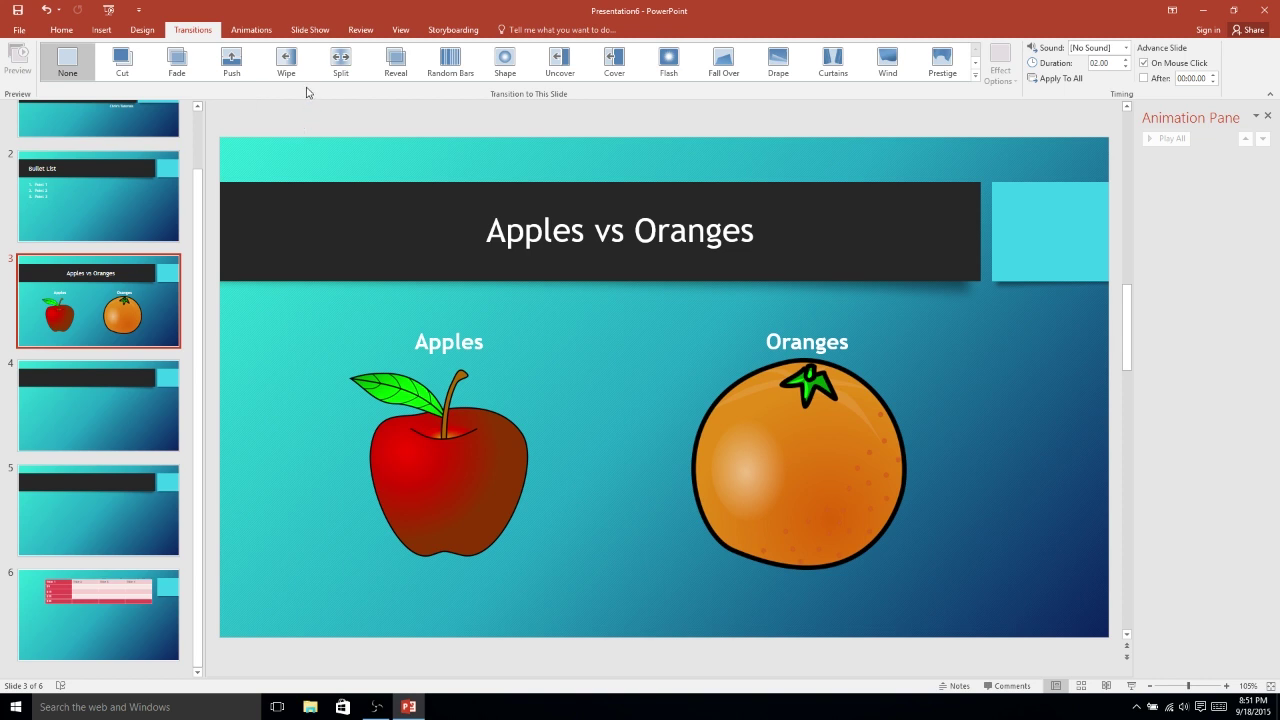
left_click(301, 32)
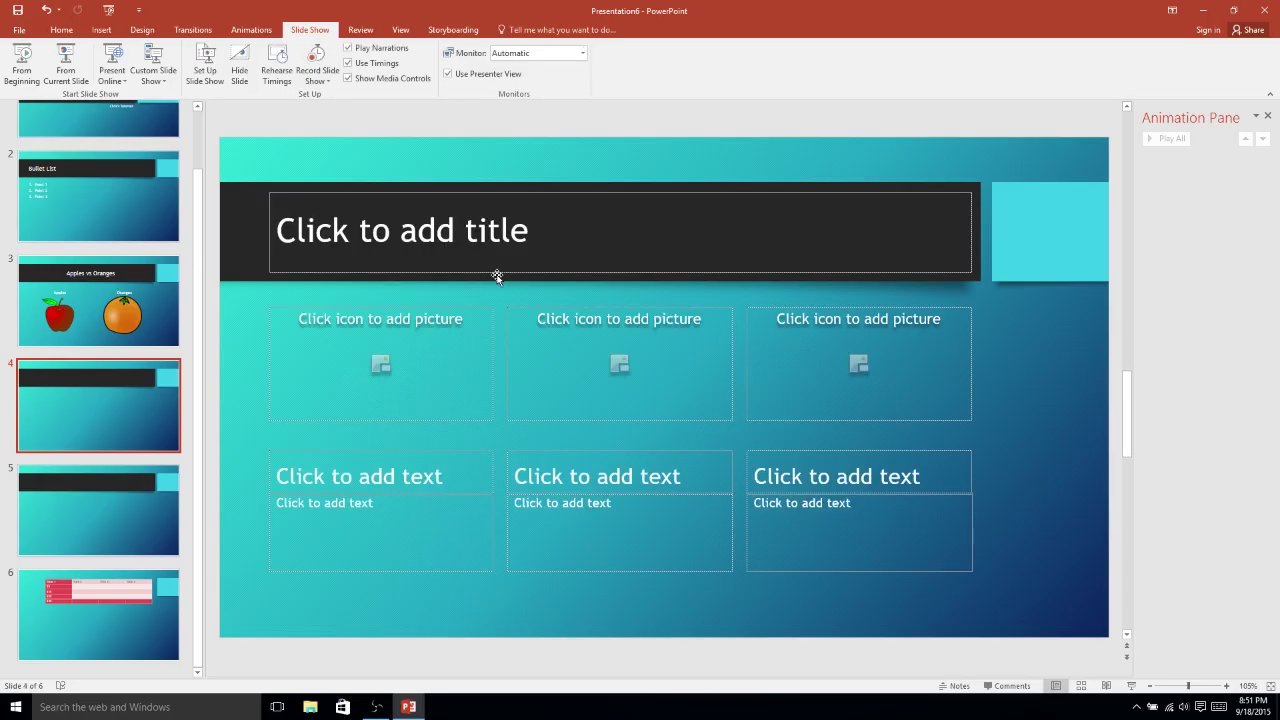
scroll(150, 290, "up", 2)
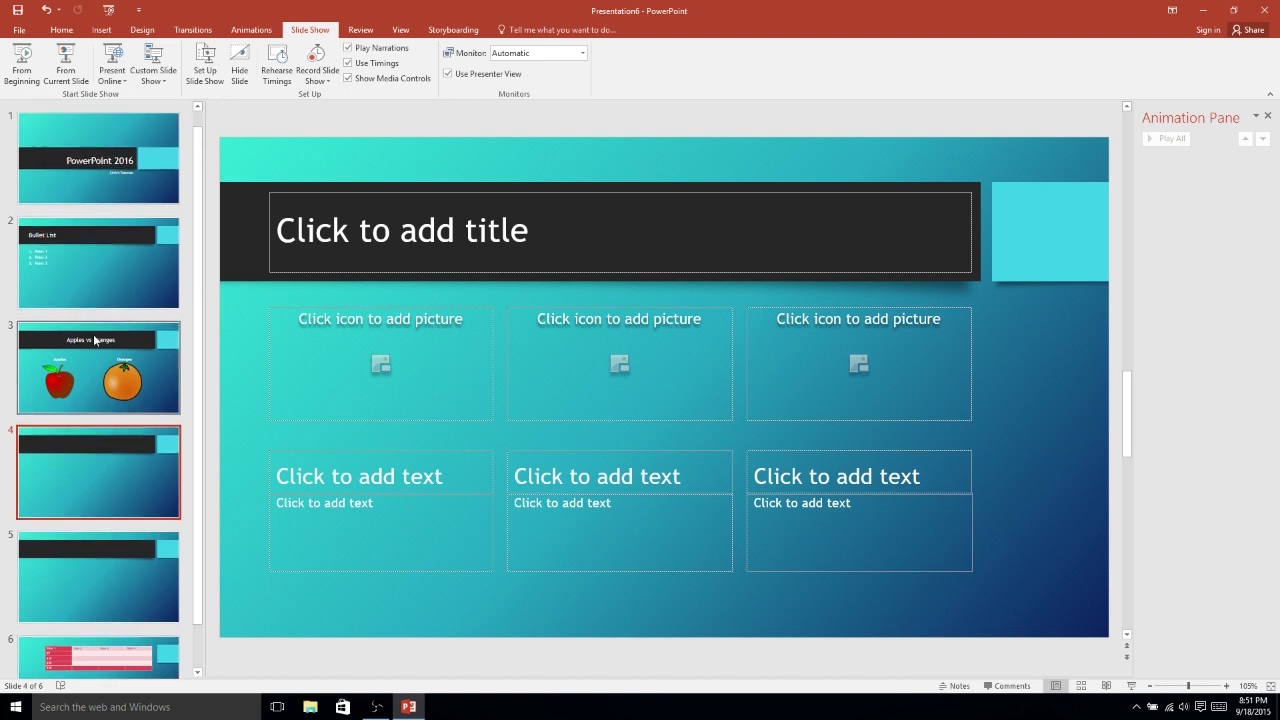
left_click(113, 227)
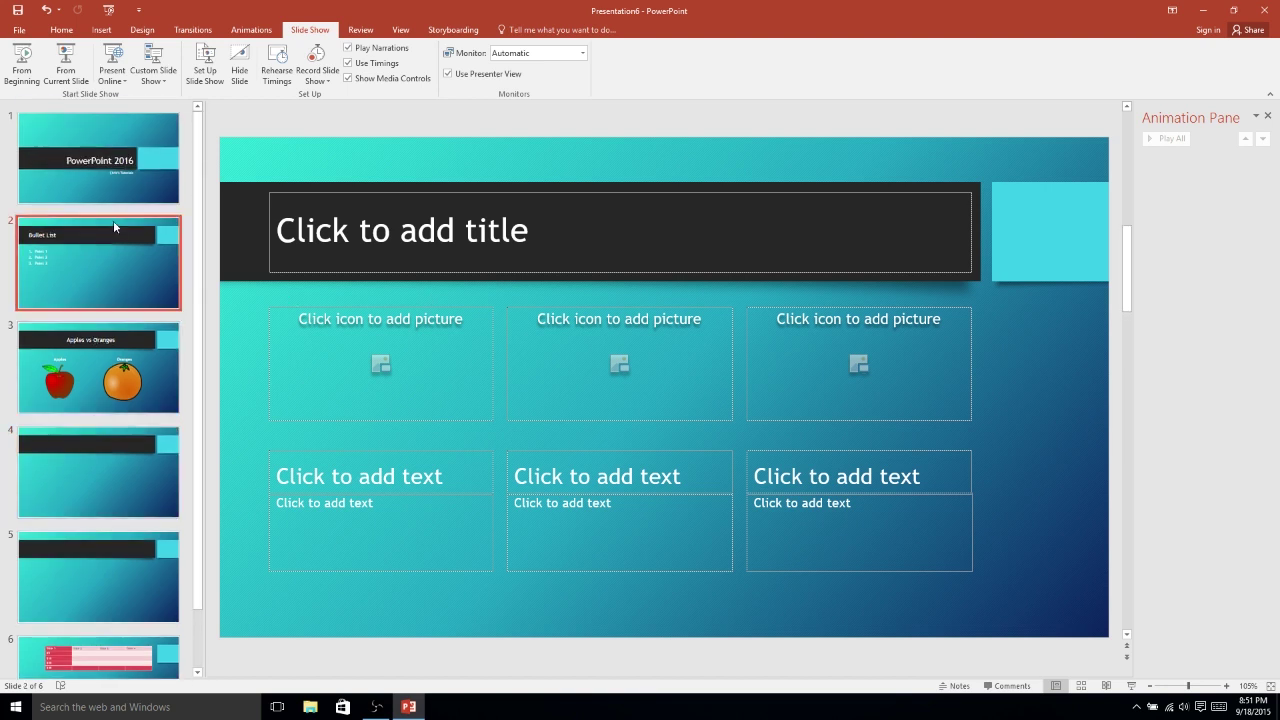
left_click(104, 30)
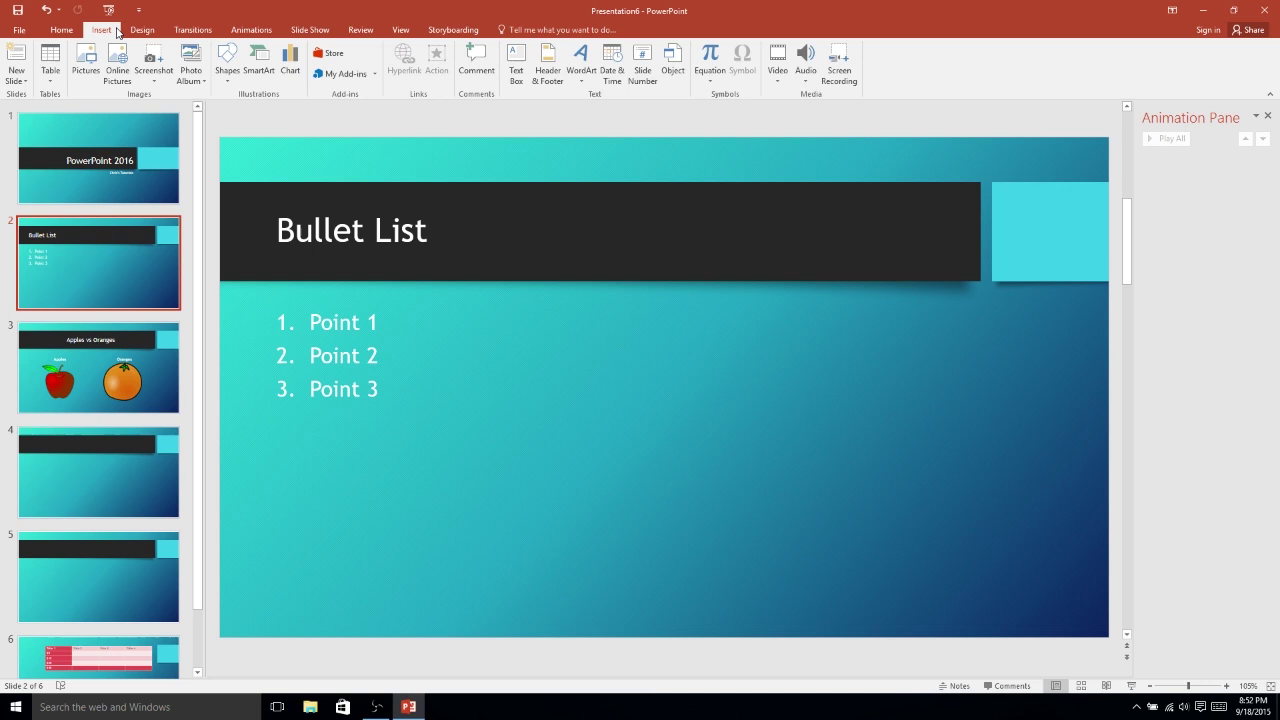
Step: Apply the Honeycomb transition to slide 2 and Split to slide 3
left_click(193, 30)
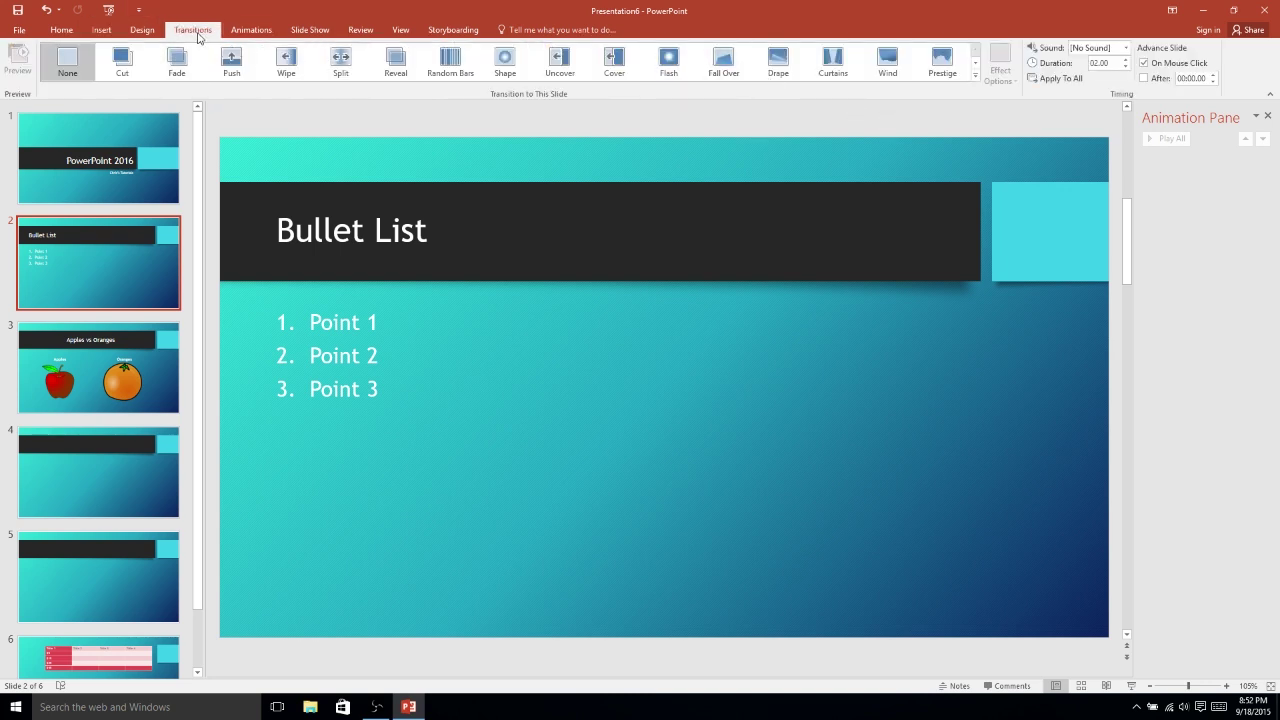
left_click(975, 77)
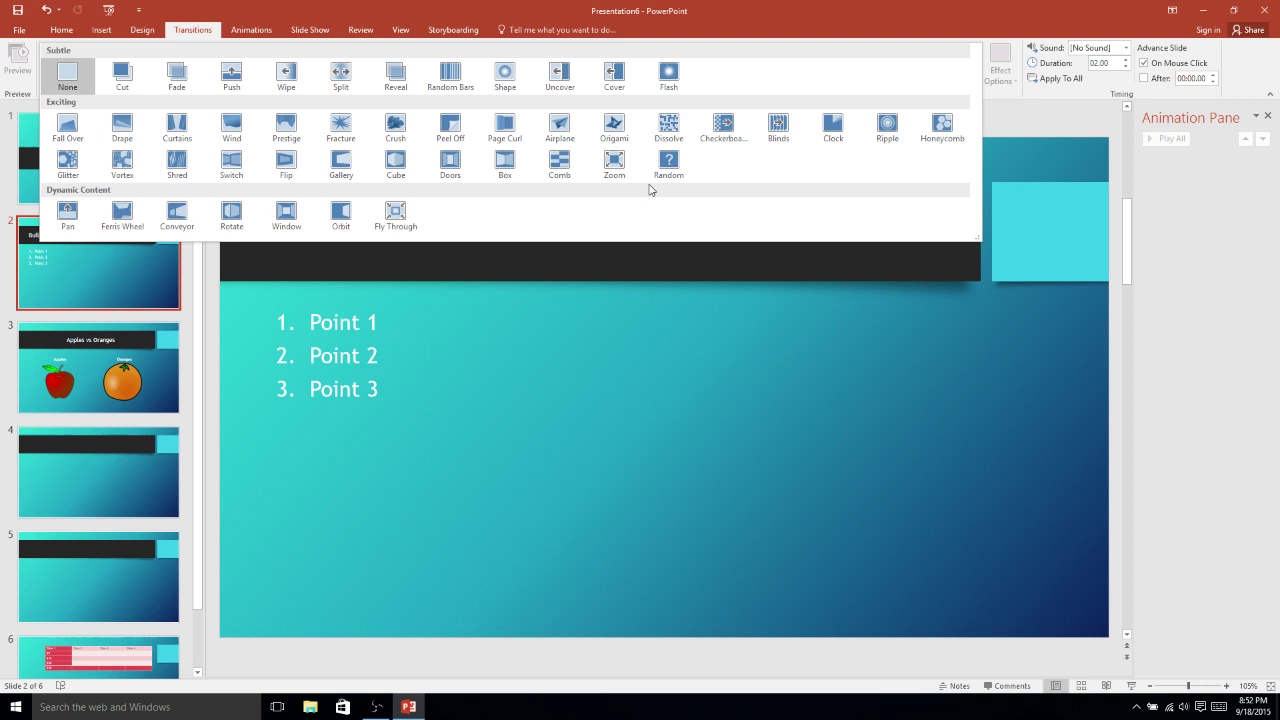
left_click(940, 128)
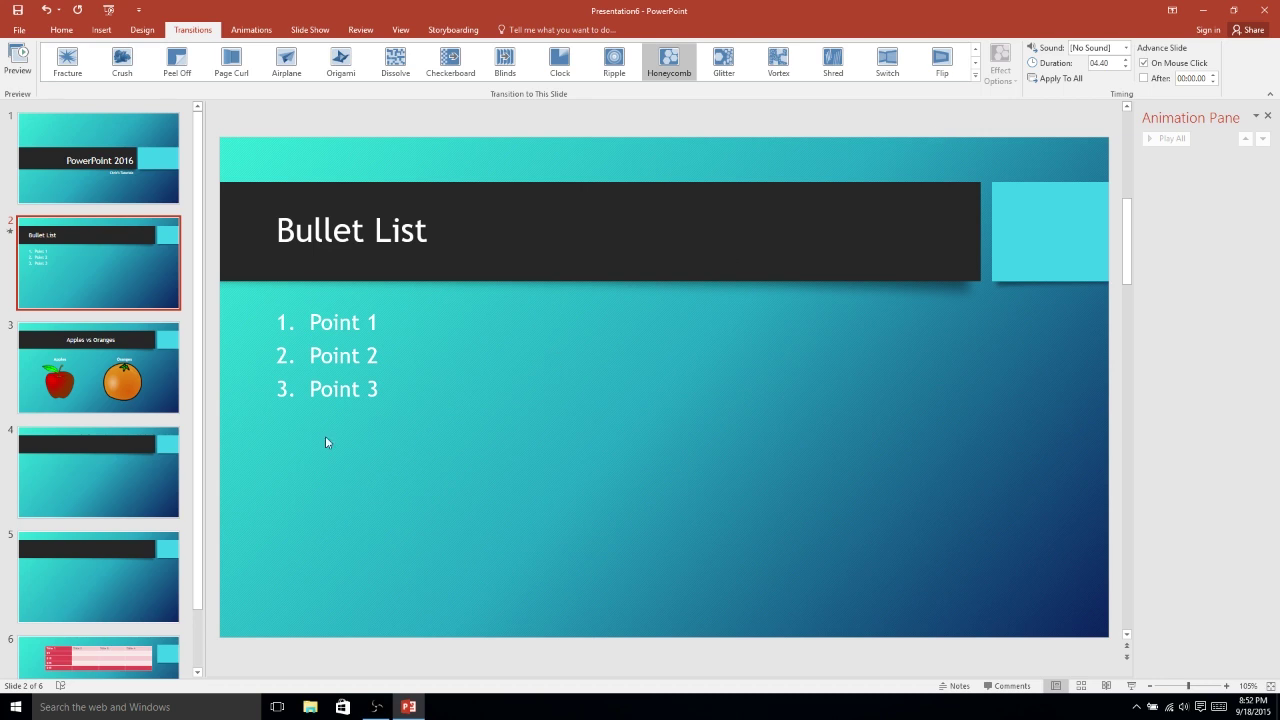
left_click(128, 343)
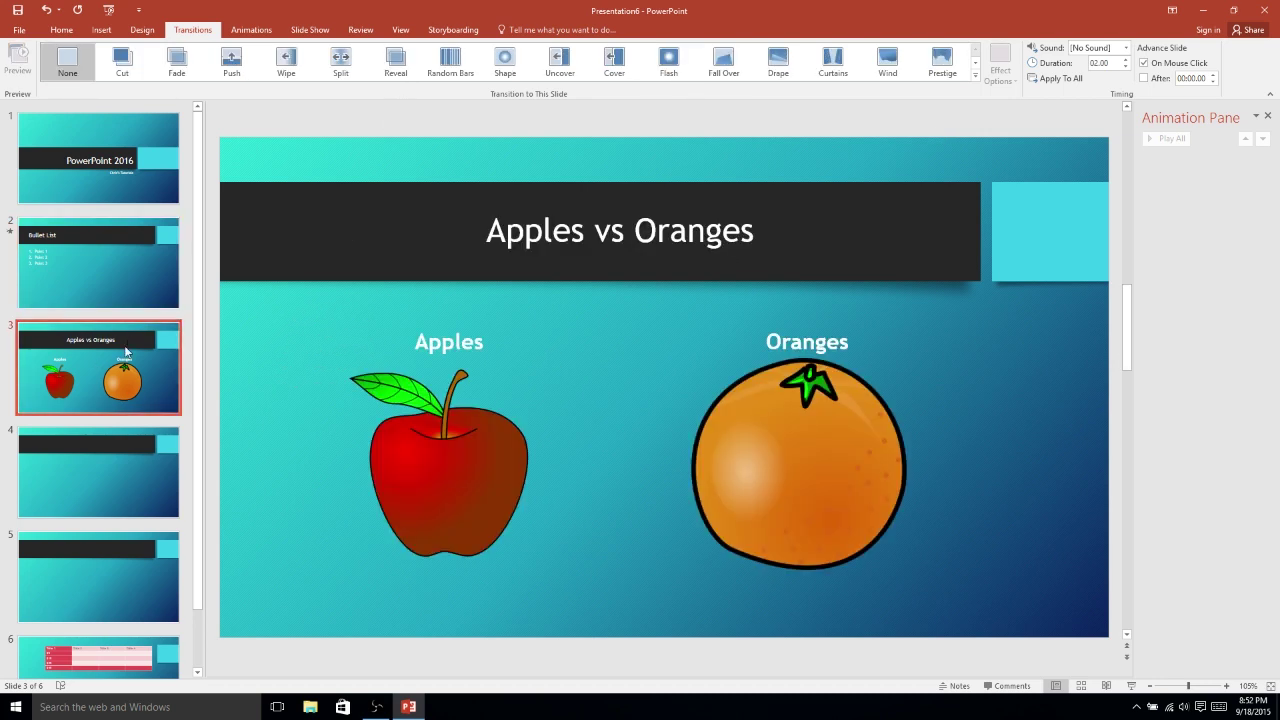
left_click(340, 60)
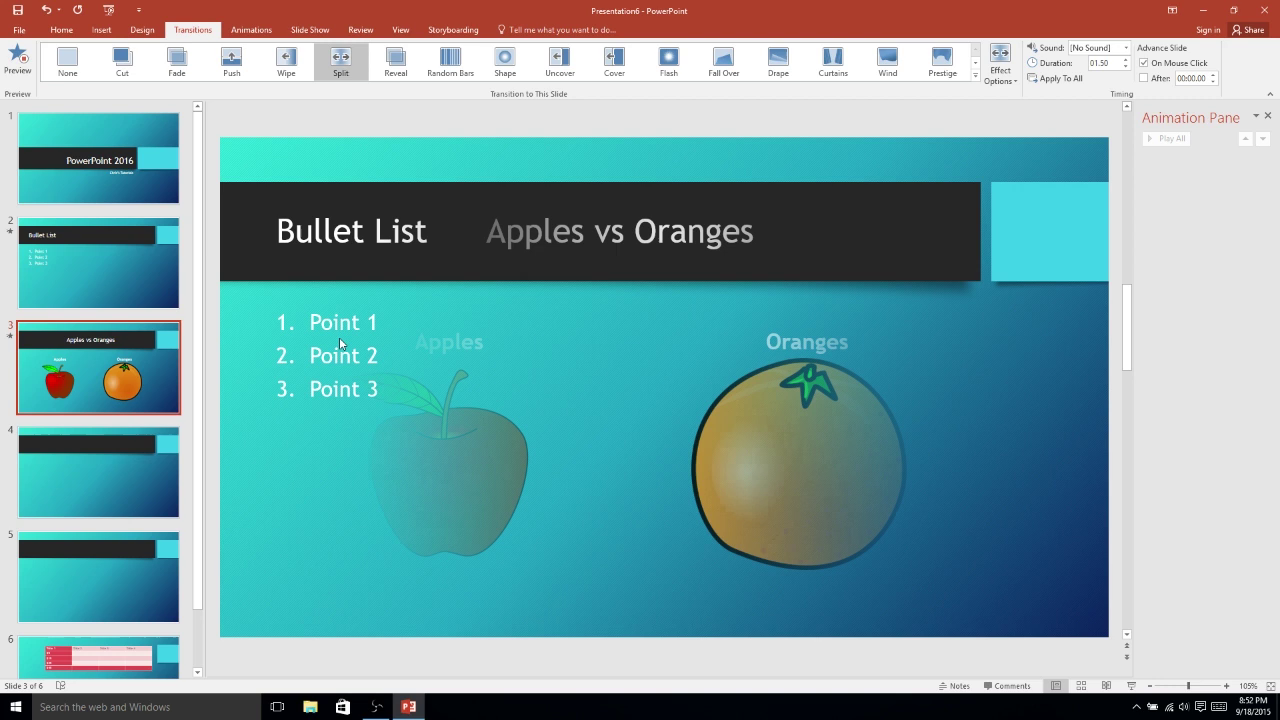
Step: Apply the Curtains transition to slide 4 and Ripple to slide 5
left_click(92, 475)
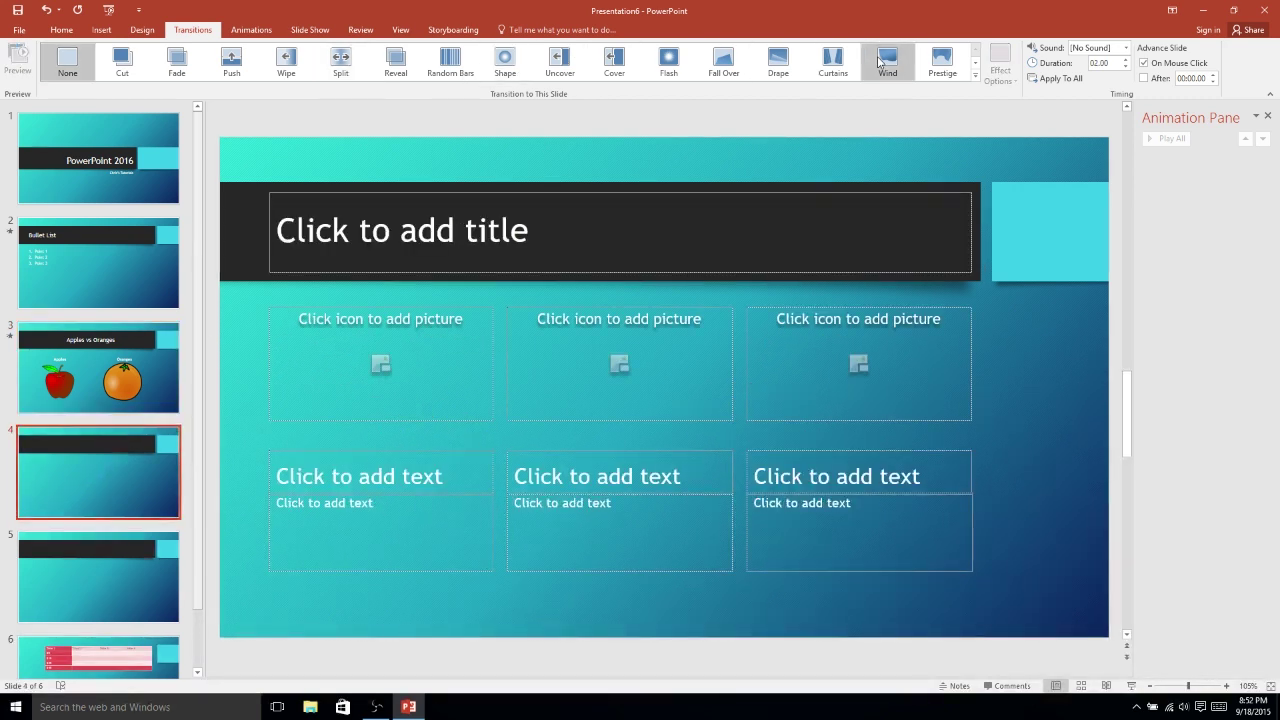
left_click(848, 62)
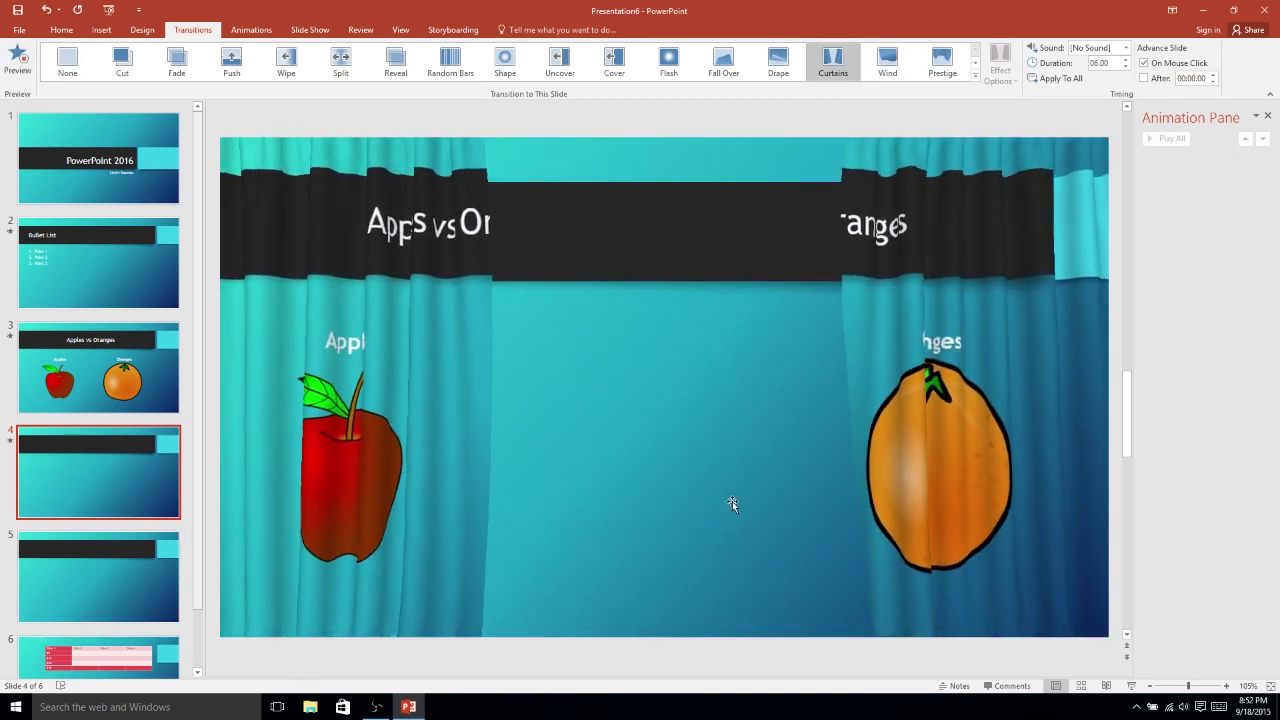
left_click(129, 597)
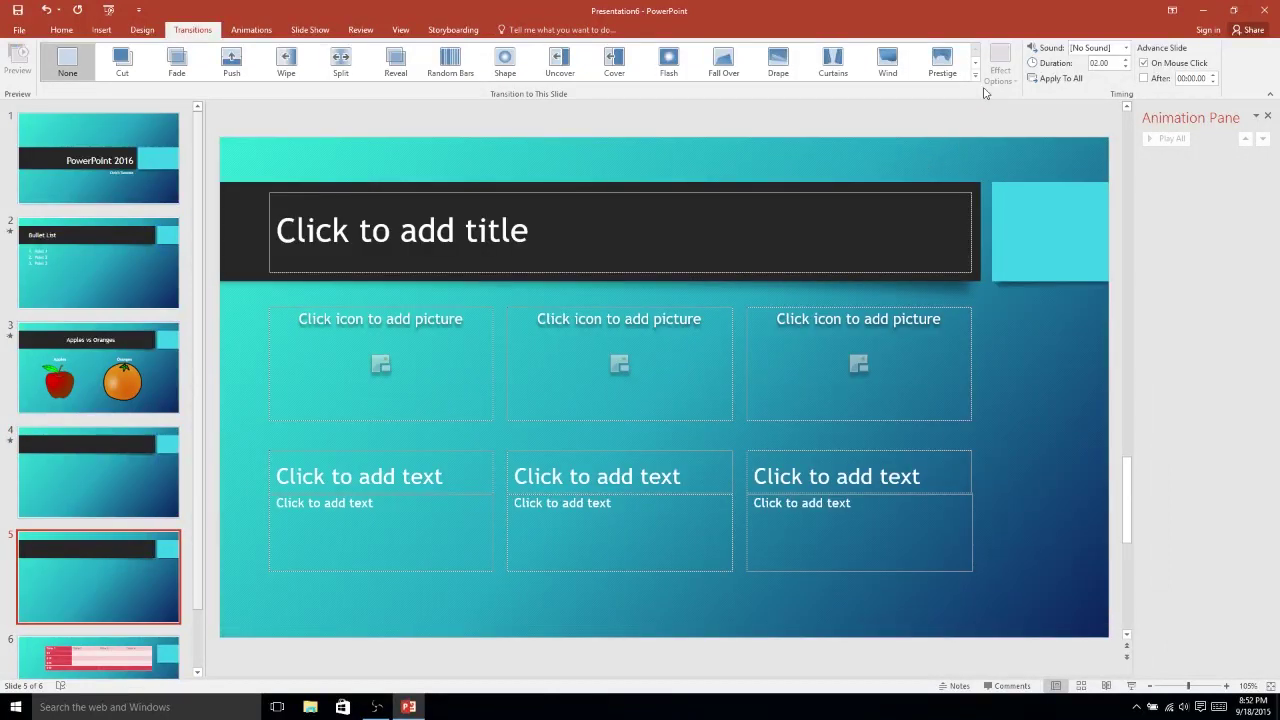
left_click(976, 76)
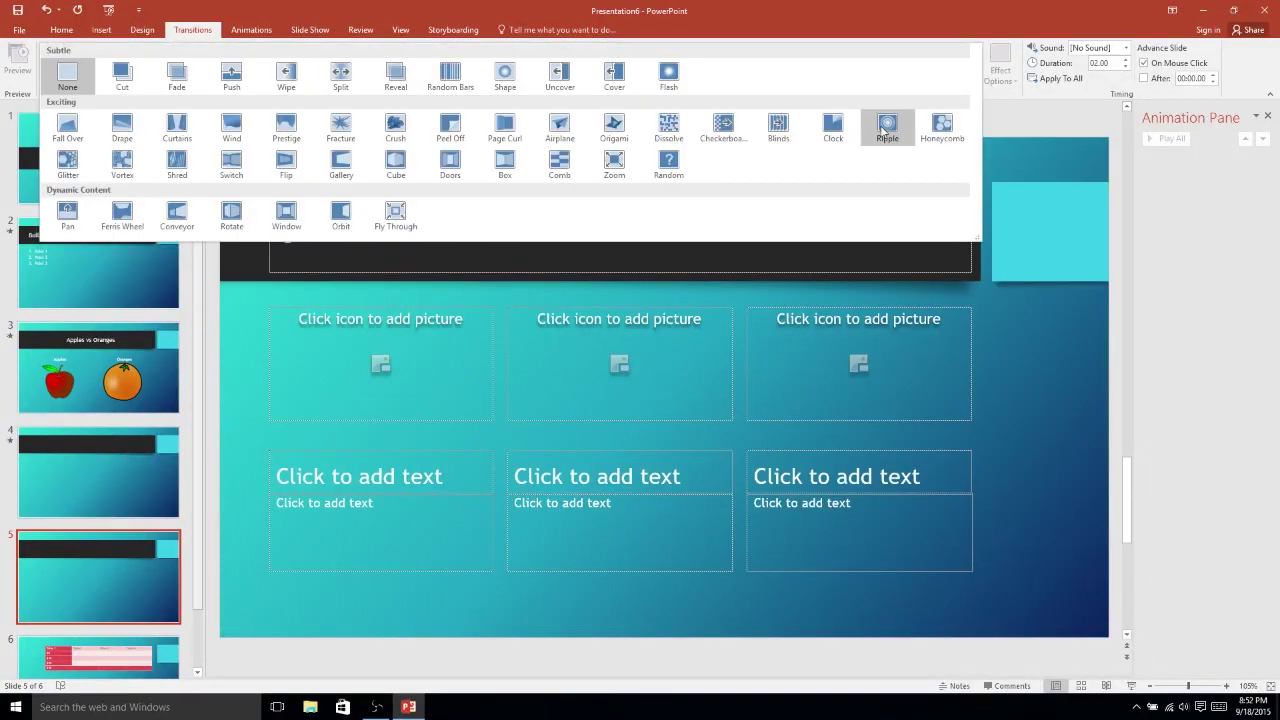
left_click(872, 130)
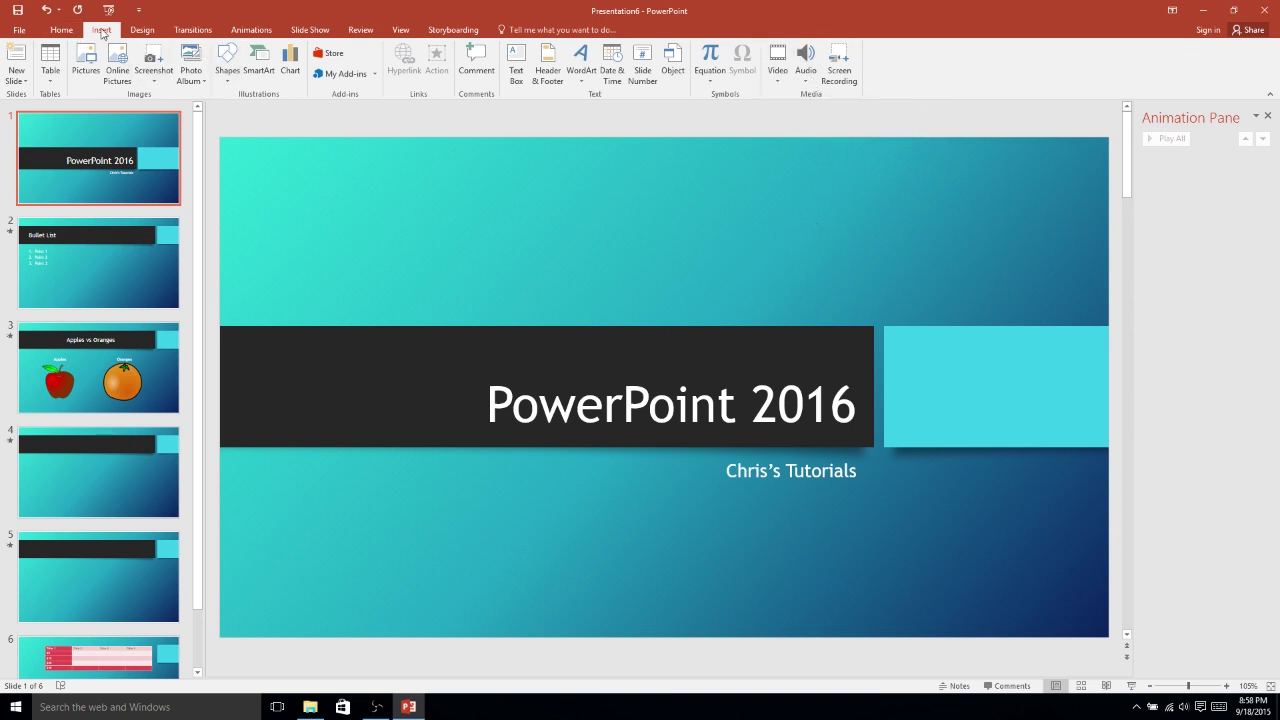
Step: Insert the Spy Glass track from the Music folder using Audio on My PC
left_click(806, 68)
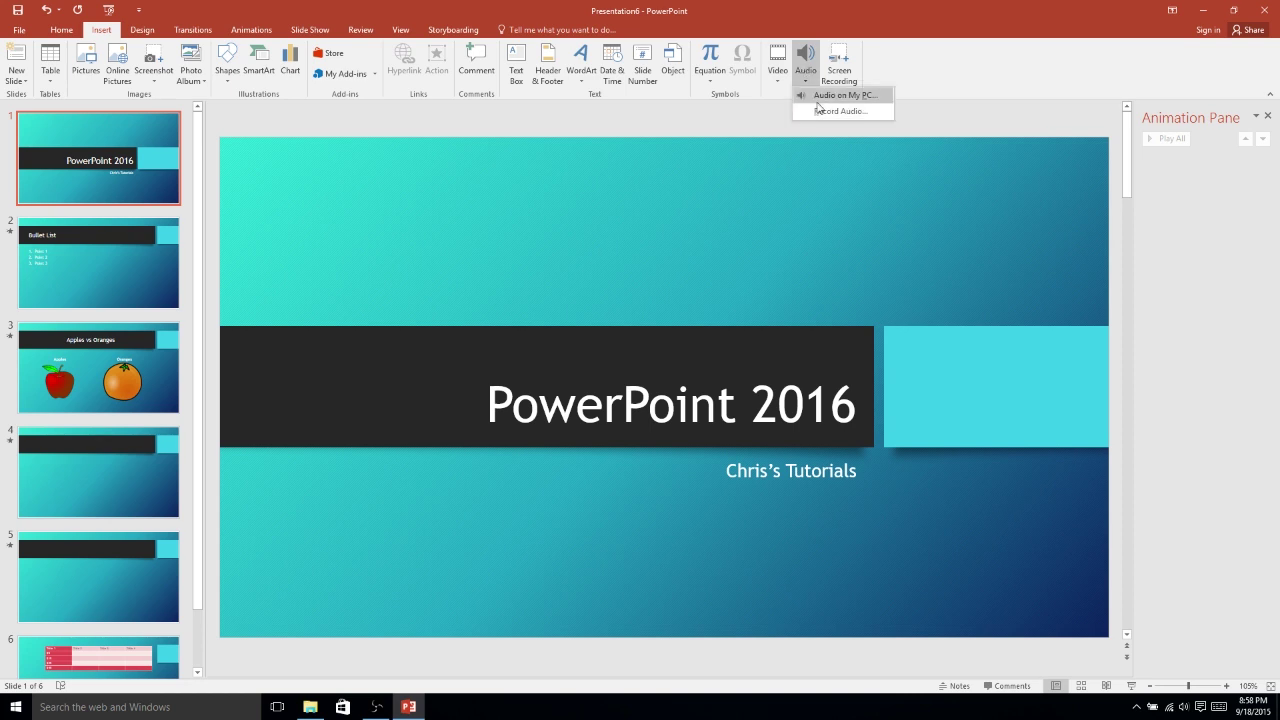
left_click(818, 96)
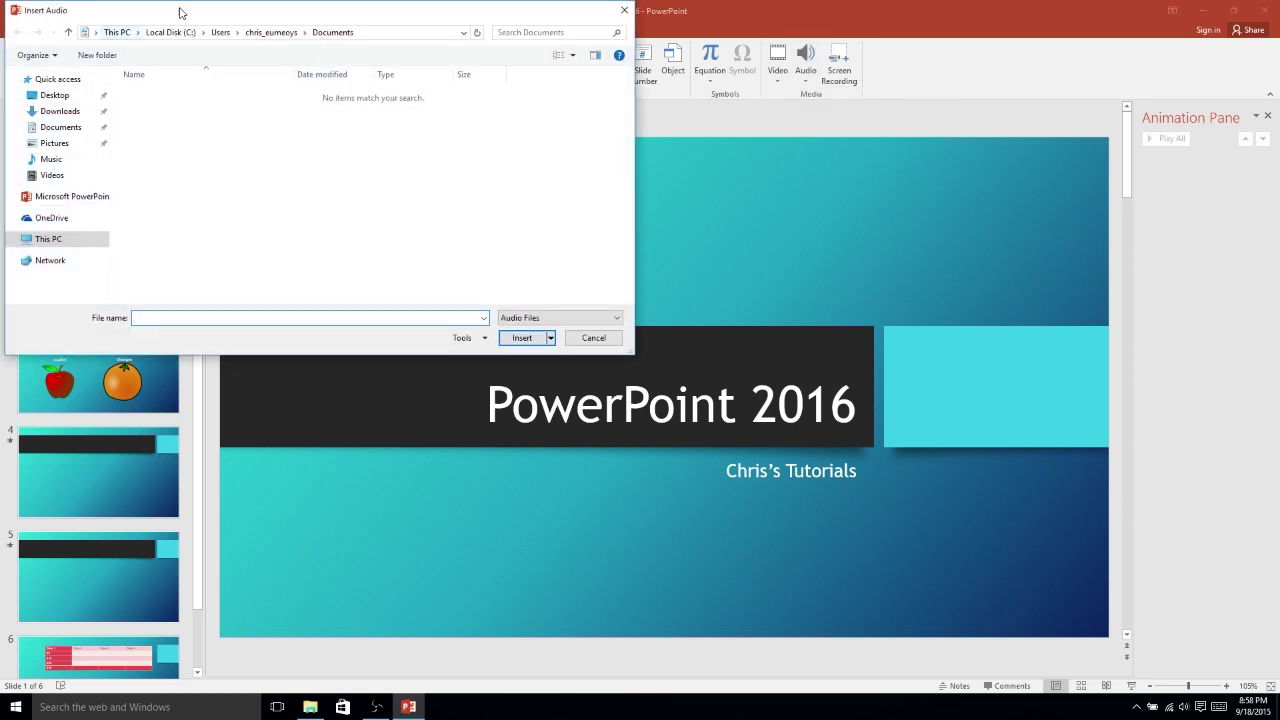
left_click_drag(182, 12, 492, 120)
left_click(372, 261)
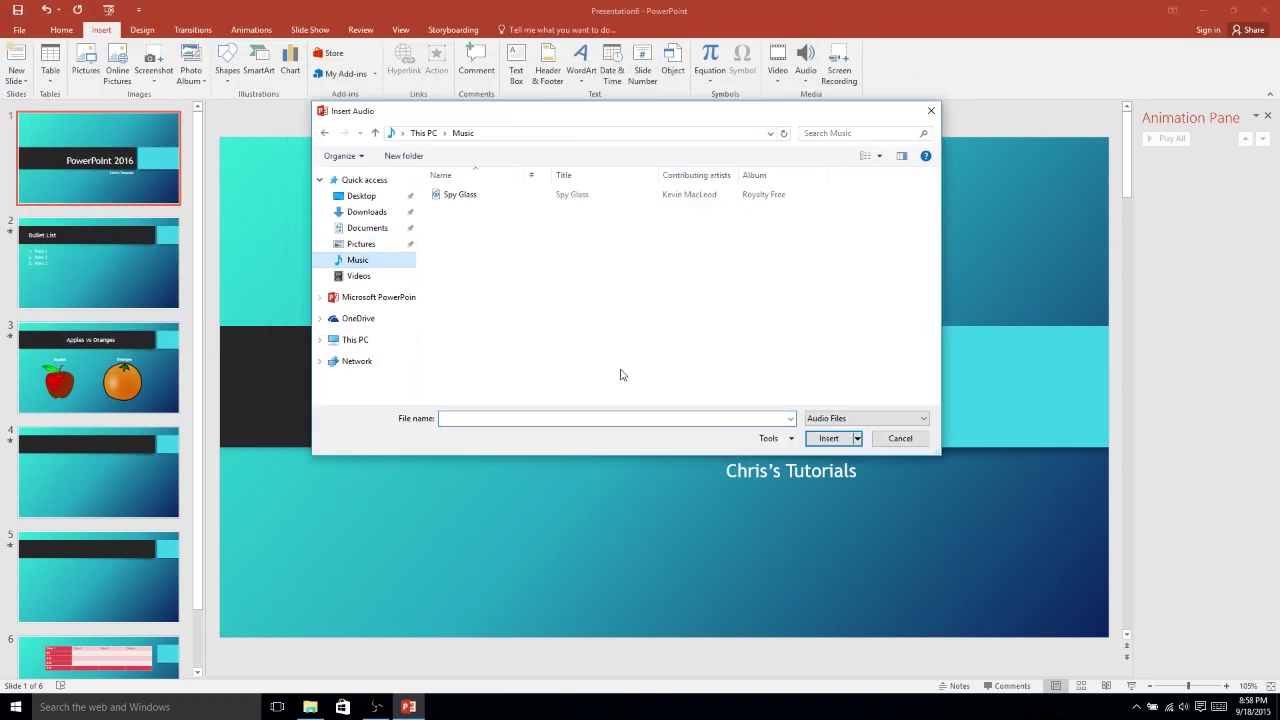
left_click(486, 203)
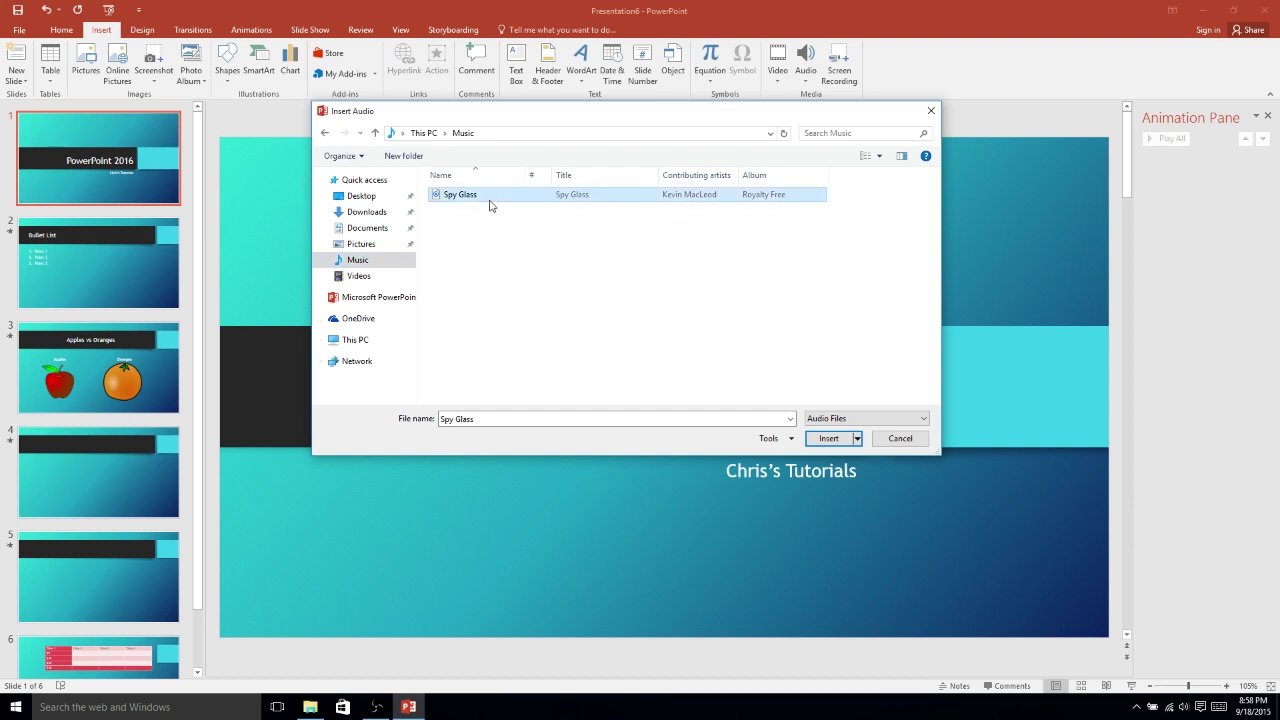
double_click(491, 204)
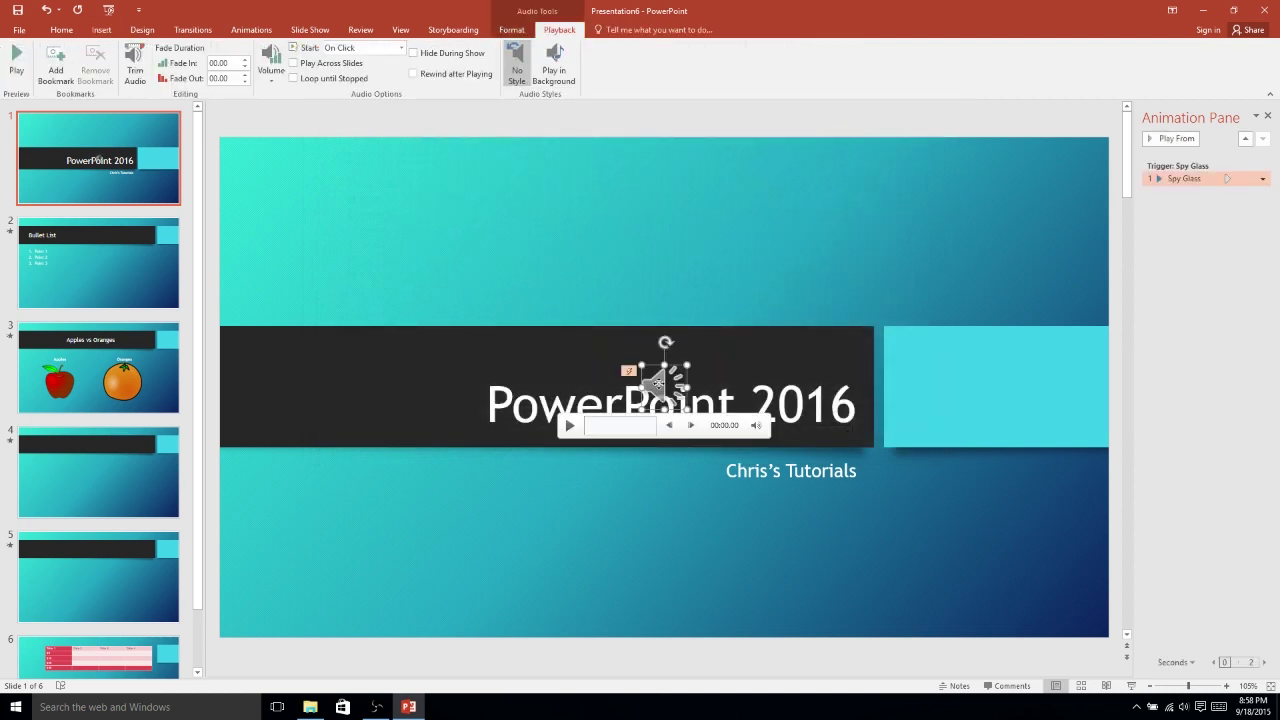
Step: Set Spy Glass to Play Across Slides, start Automatically, Play in Background; move its icon to the bottom edge
left_click_drag(658, 383, 343, 557)
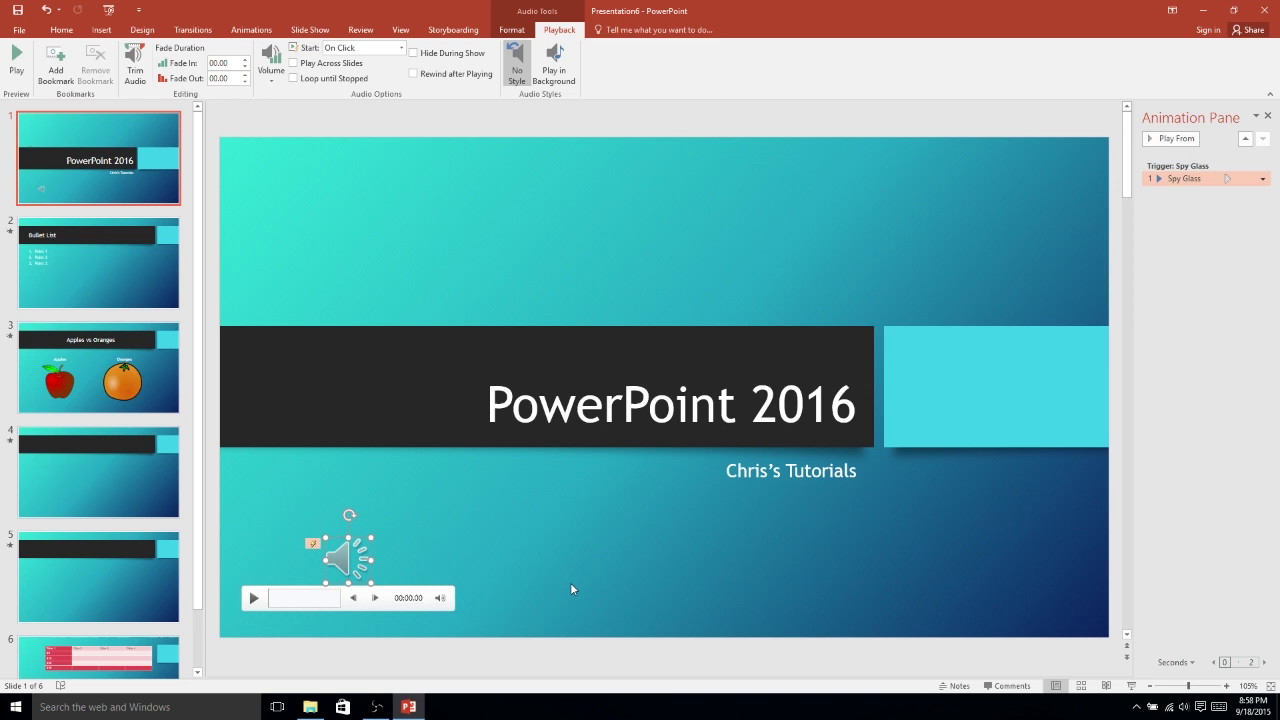
left_click(344, 64)
left_click(360, 48)
left_click(368, 48)
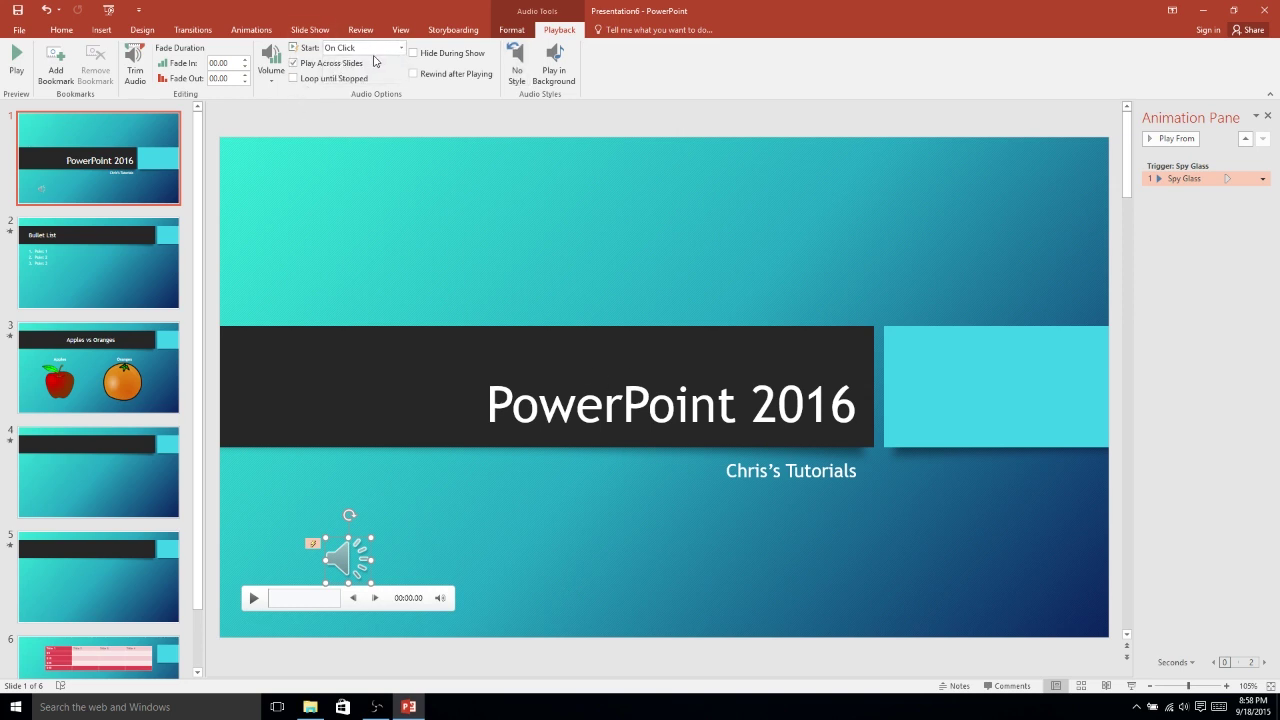
left_click(378, 49)
left_click(377, 65)
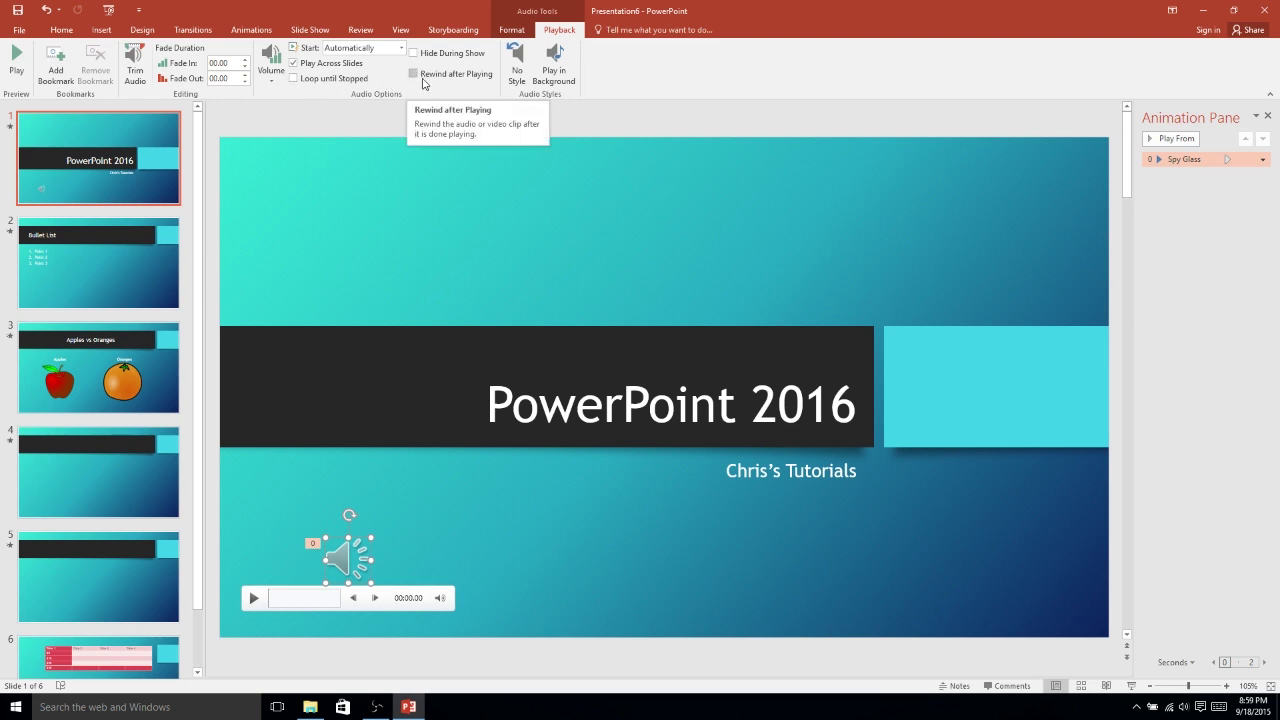
left_click(554, 69)
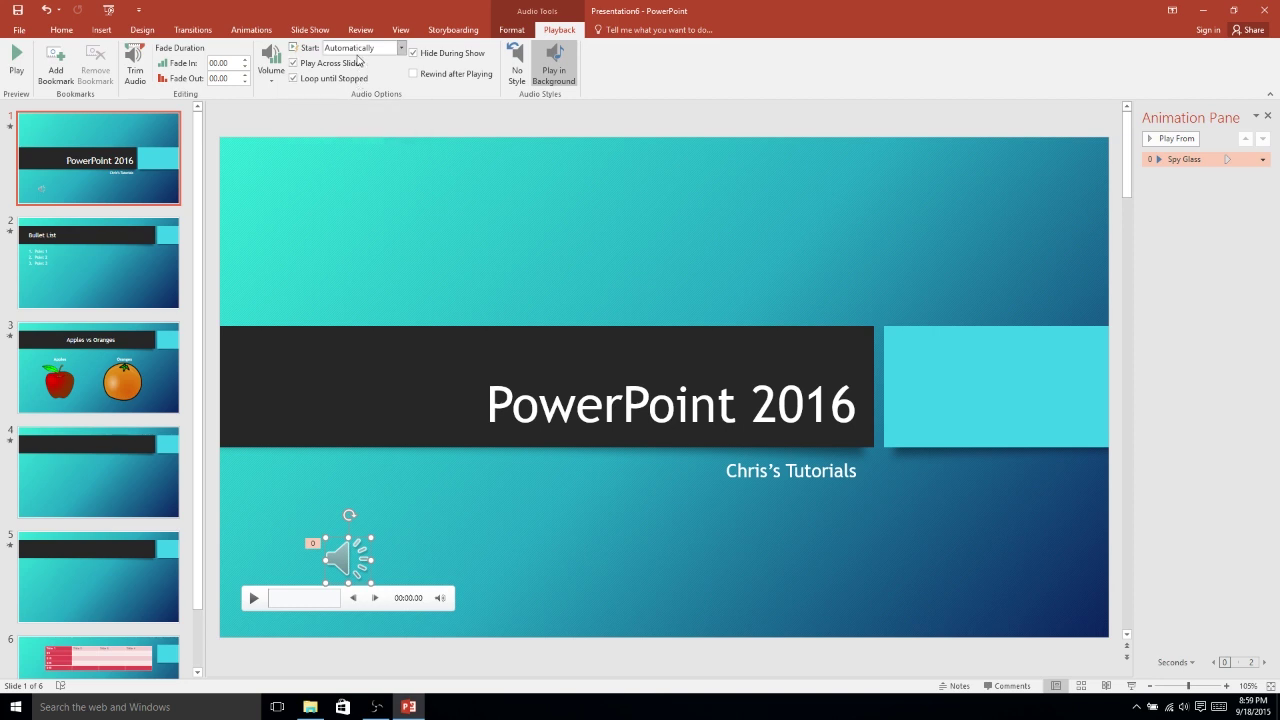
left_click_drag(354, 573, 354, 580)
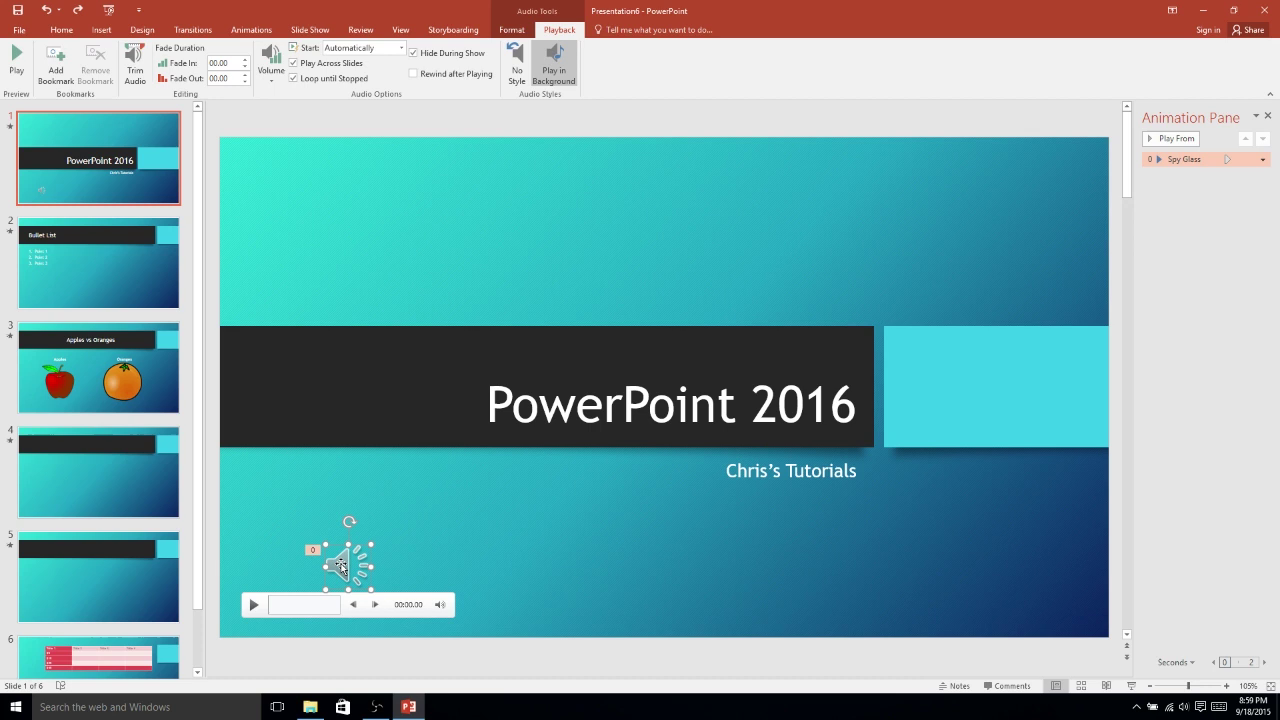
left_click_drag(340, 567, 465, 650)
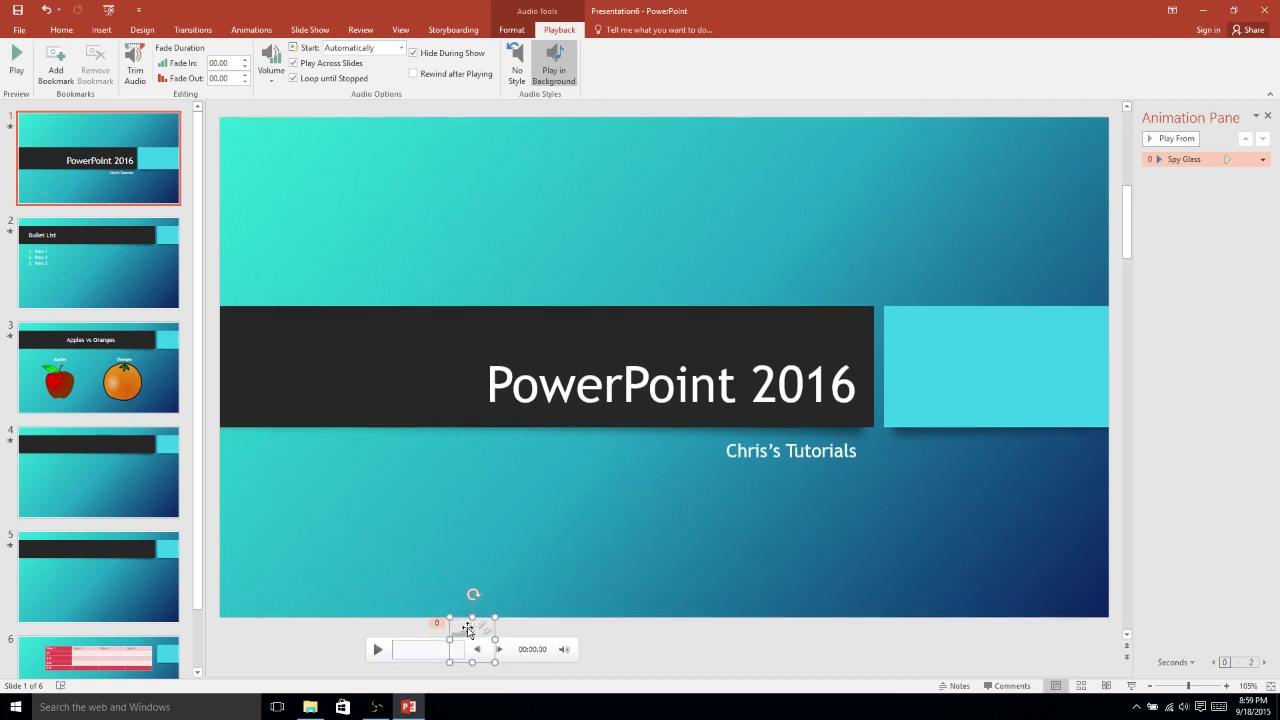
Step: Deselect the audio icon and bring up the Slide Show options
left_click(565, 236)
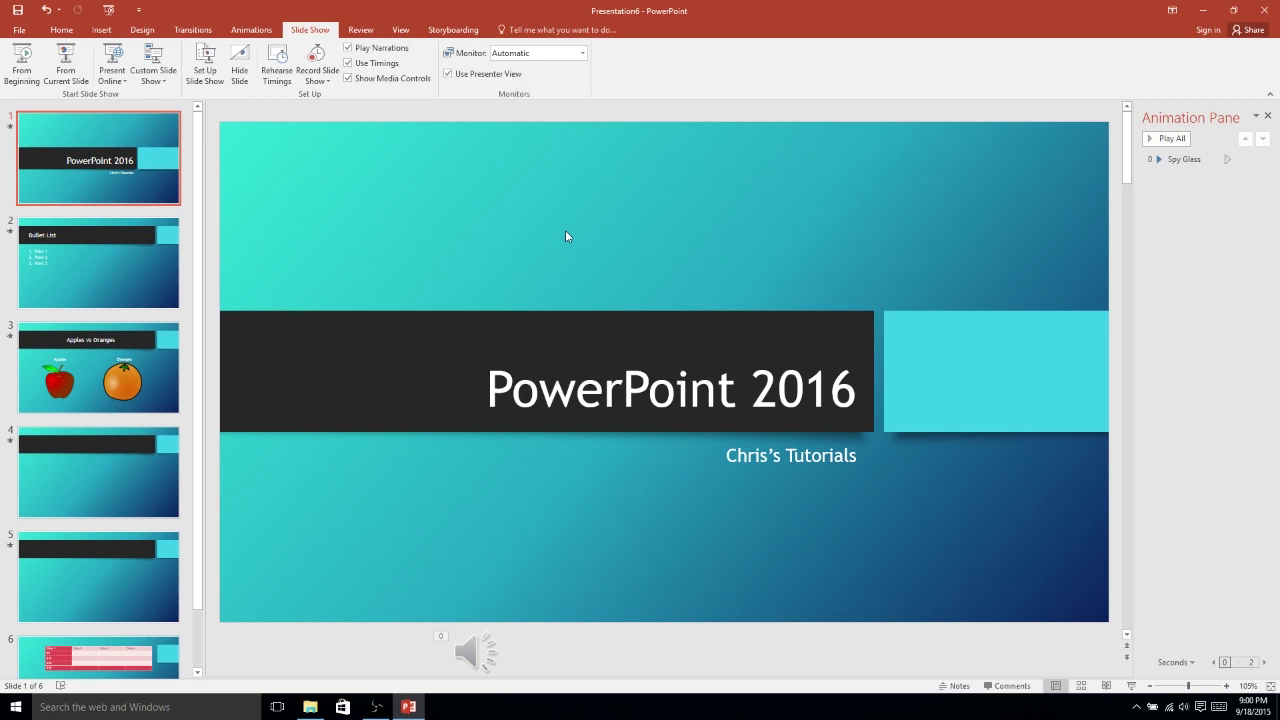